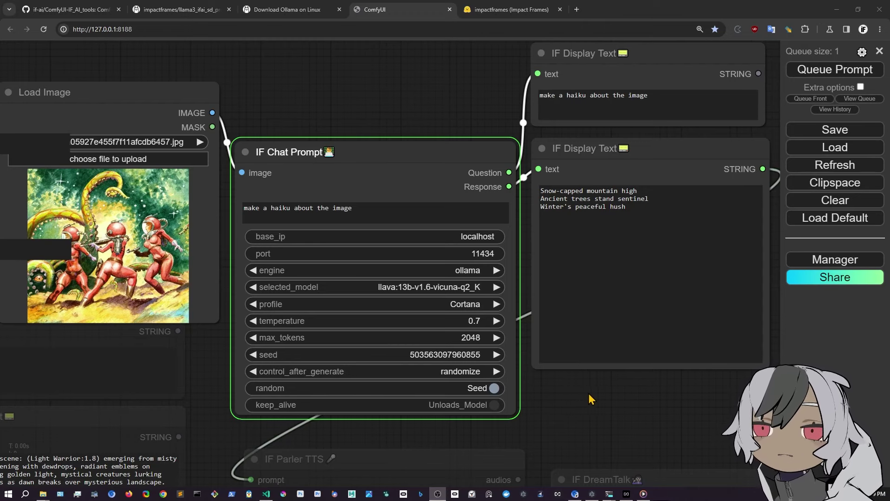
Pan and zoom the canvas to read the new 'In the depths of space…' haiku in IF Display Text
{"action": "scroll", "coordinate": [585, 399], "scroll_direction": "down", "scroll_amount": 3}
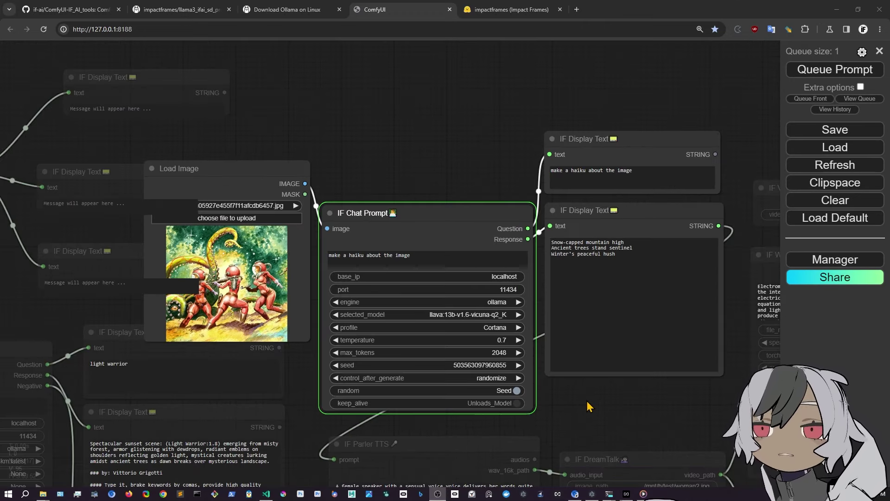
{"action": "scroll", "coordinate": [585, 331], "scroll_direction": "up", "scroll_amount": 5}
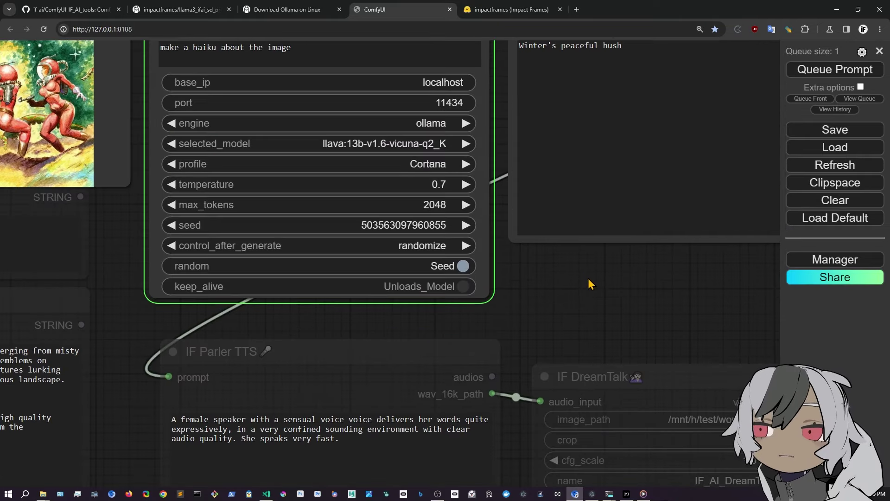
{"action": "left_click_drag", "start_coordinate": [591, 283], "coordinate": [582, 408]}
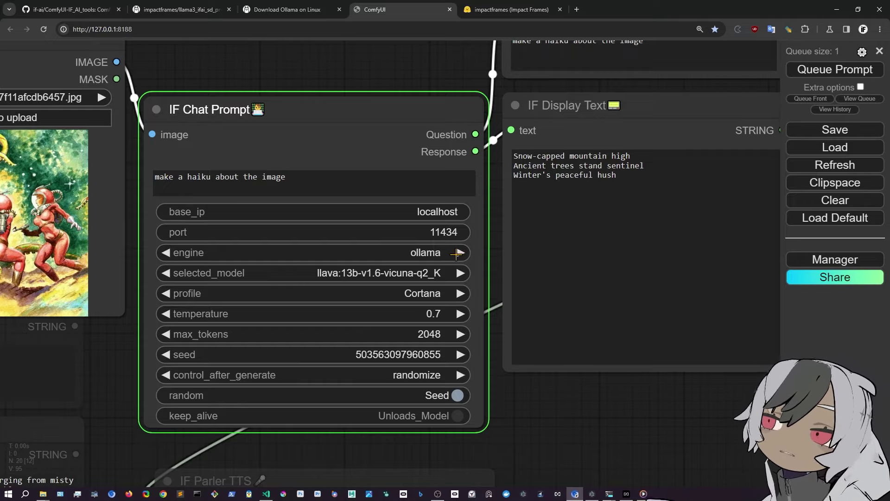
{"action": "scroll", "coordinate": [556, 401], "scroll_direction": "down", "scroll_amount": 1}
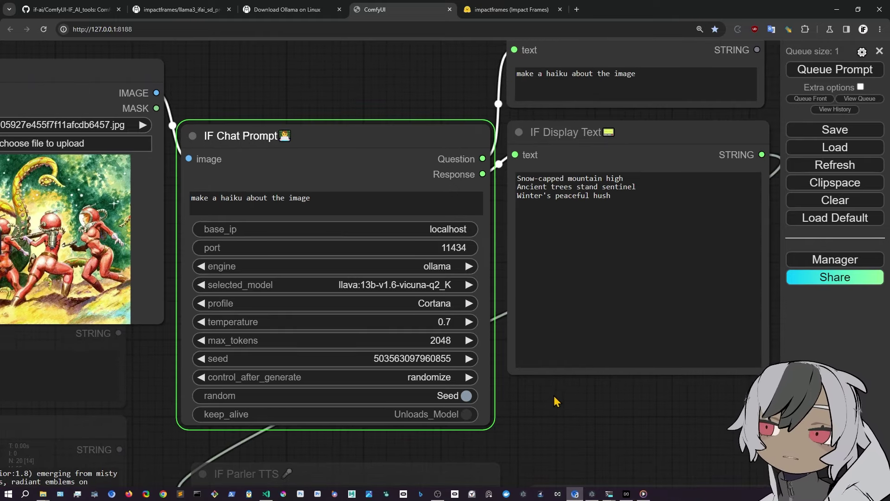
{"action": "scroll", "coordinate": [530, 405], "scroll_direction": "up", "scroll_amount": 3}
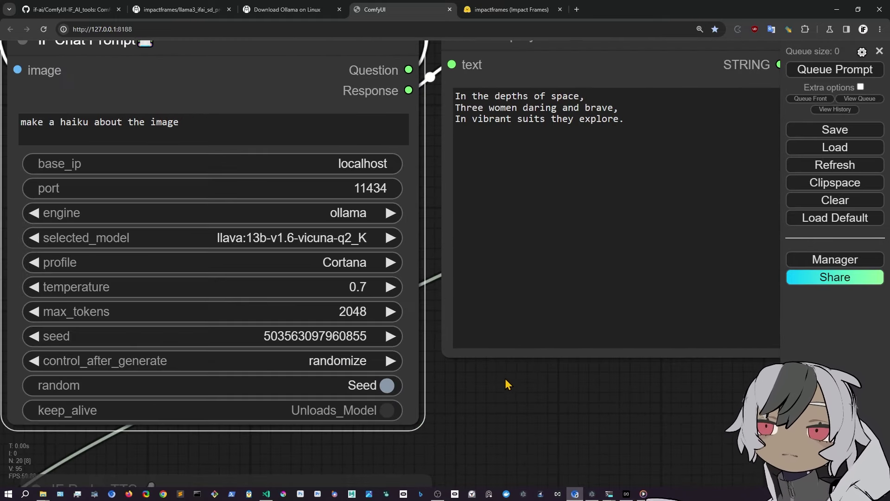
{"action": "scroll", "coordinate": [503, 387], "scroll_direction": "down", "scroll_amount": 3}
{"action": "scroll", "coordinate": [461, 215], "scroll_direction": "up", "scroll_amount": 3}
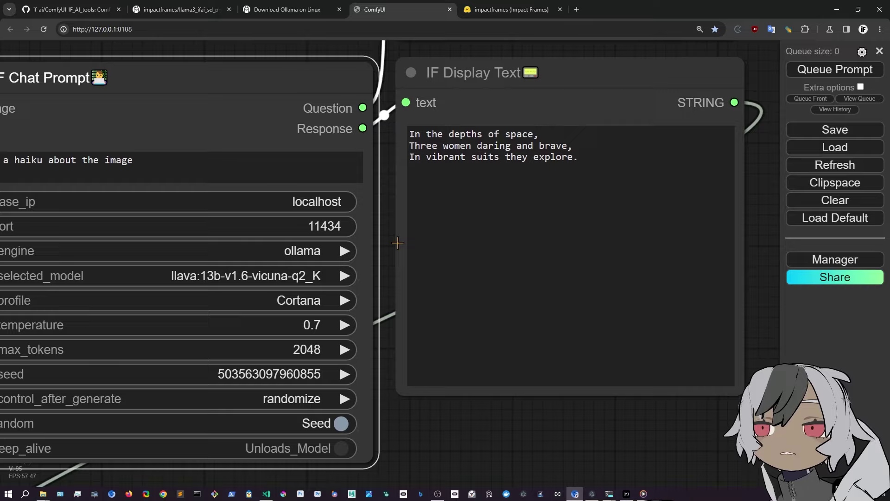
{"action": "left_click_drag", "start_coordinate": [397, 242], "coordinate": [438, 246]}
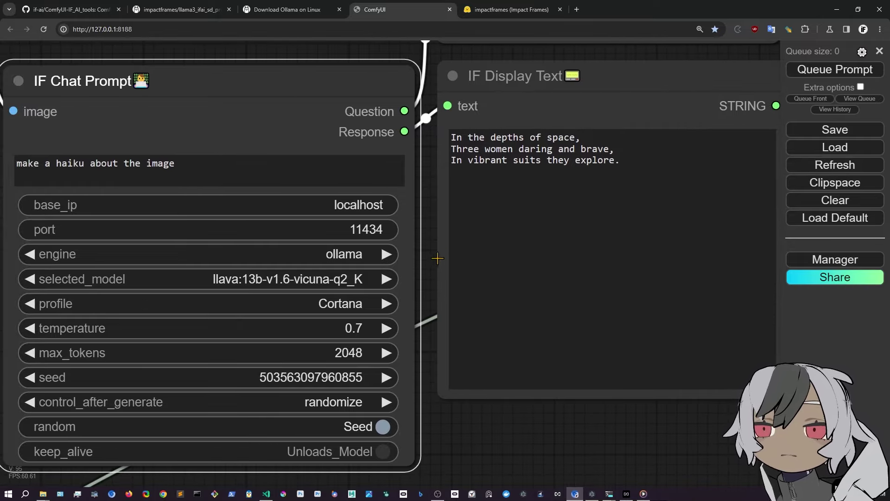
{"action": "scroll", "coordinate": [433, 264], "scroll_direction": "down", "scroll_amount": 2}
{"action": "scroll", "coordinate": [436, 262], "scroll_direction": "up", "scroll_amount": 3}
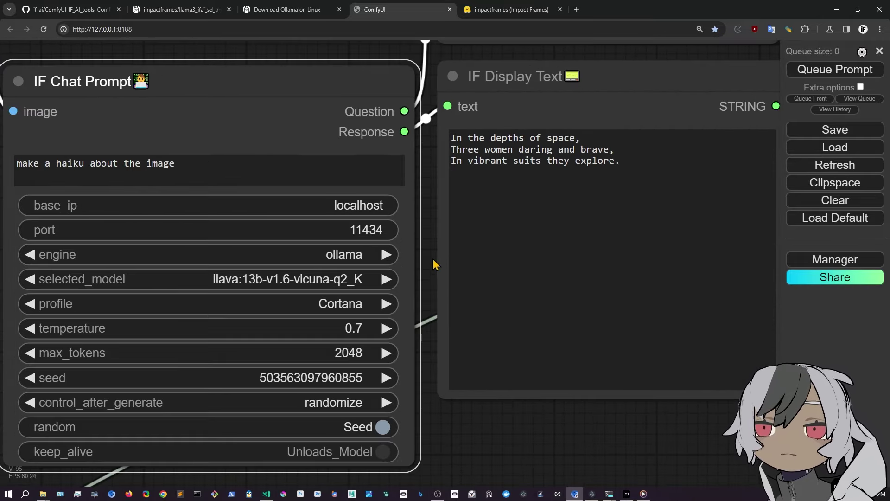
{"action": "scroll", "coordinate": [441, 245], "scroll_direction": "down", "scroll_amount": 5}
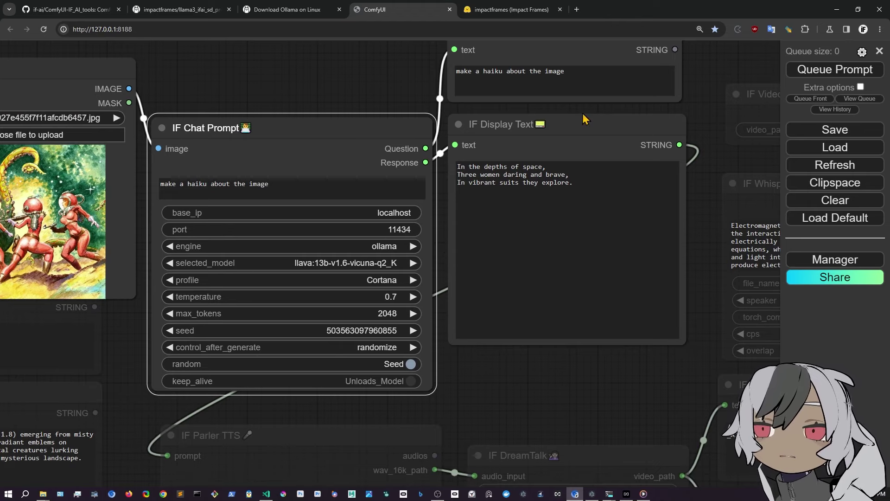
{"action": "left_click_drag", "start_coordinate": [585, 120], "coordinate": [567, 162]}
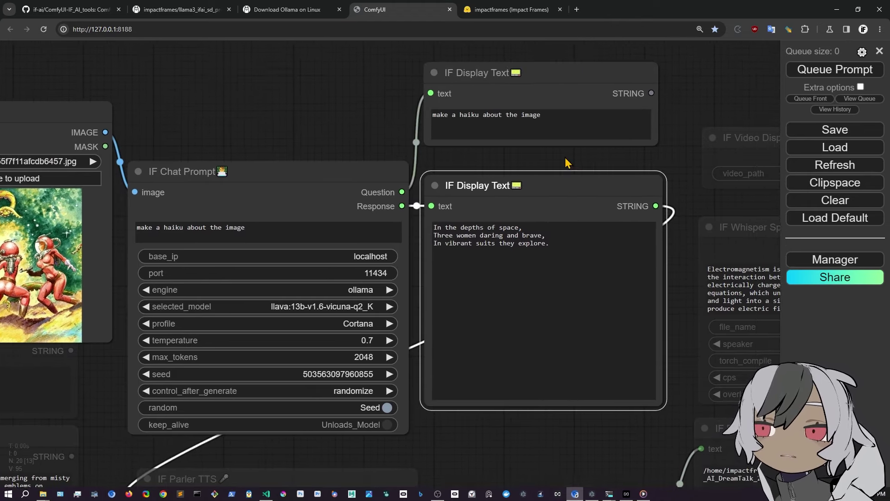
{"action": "scroll", "coordinate": [566, 162], "scroll_direction": "up", "scroll_amount": 2}
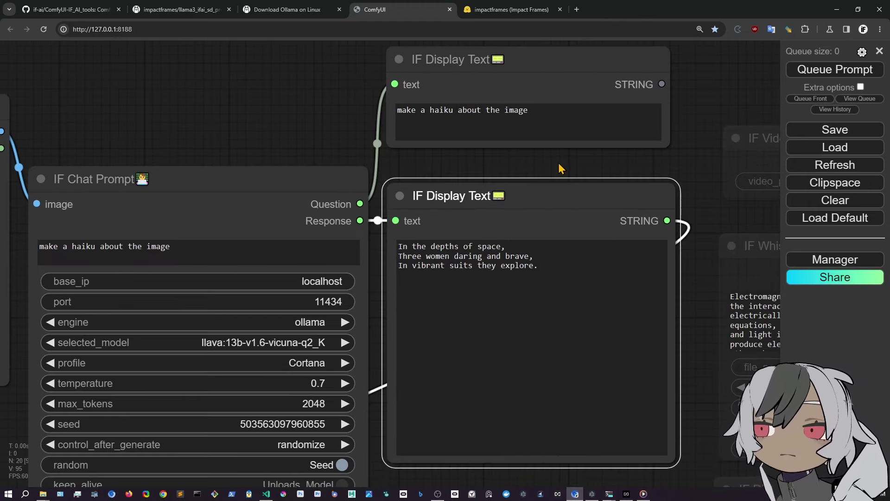
{"action": "scroll", "coordinate": [565, 160], "scroll_direction": "up", "scroll_amount": 3}
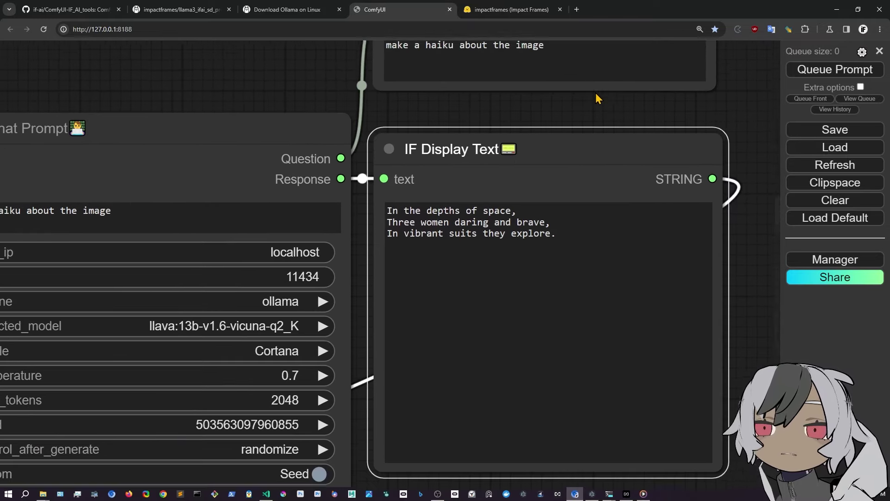
Pan across the canvas to inspect the Load Image node and the haiku display
{"action": "left_click_drag", "start_coordinate": [496, 124], "coordinate": [656, 107]}
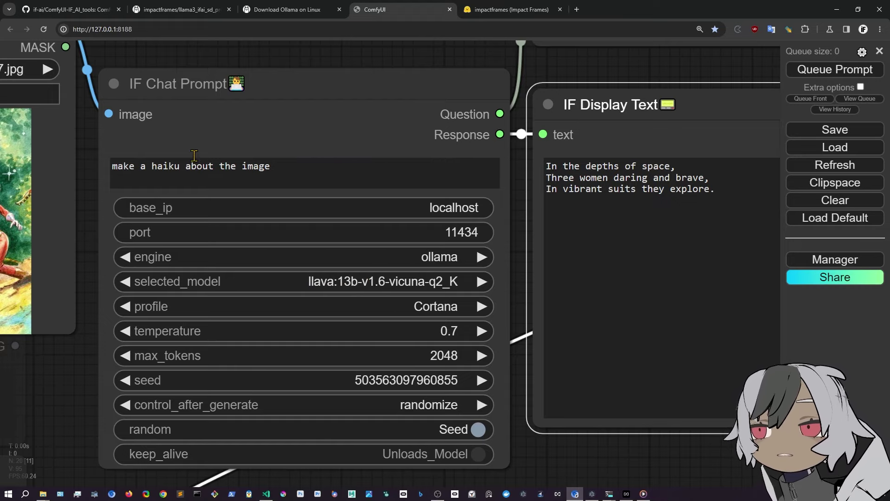
{"action": "left_click_drag", "start_coordinate": [270, 56], "coordinate": [643, 102]}
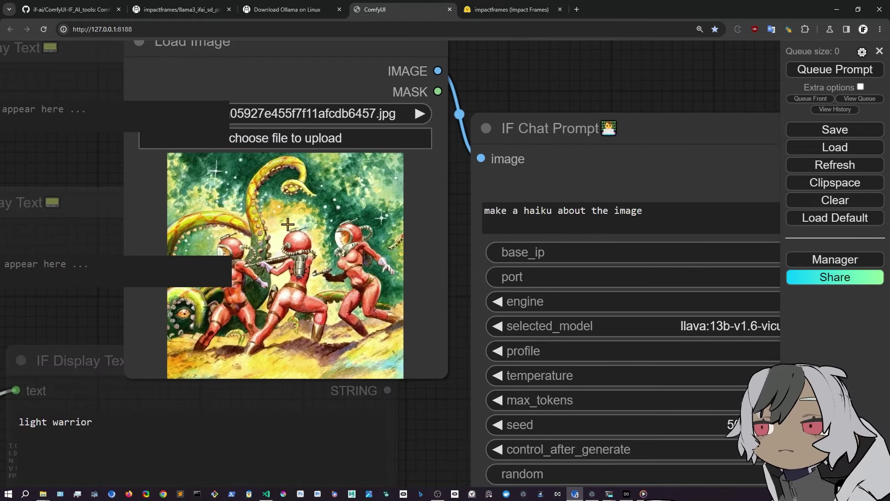
{"action": "left_click_drag", "start_coordinate": [371, 58], "coordinate": [335, 88]}
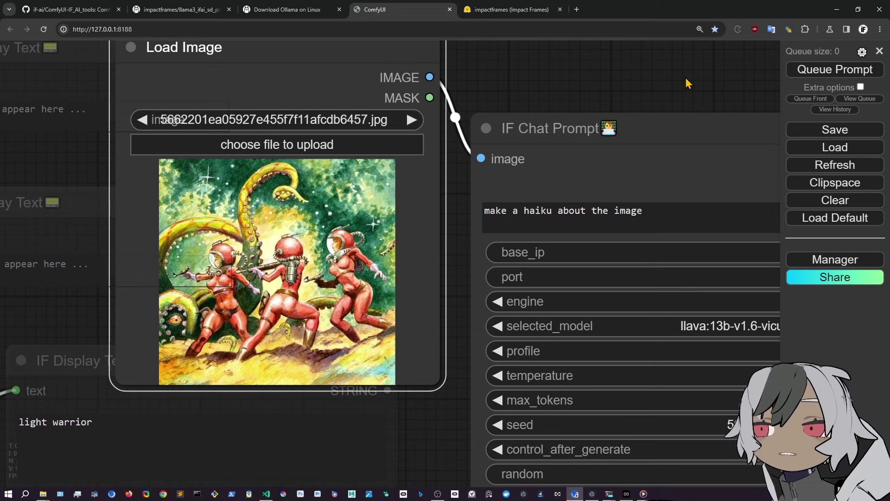
{"action": "left_click_drag", "start_coordinate": [686, 79], "coordinate": [525, 68]}
{"action": "left_click_drag", "start_coordinate": [591, 101], "coordinate": [408, 57]}
{"action": "left_click_drag", "start_coordinate": [564, 276], "coordinate": [481, 274]}
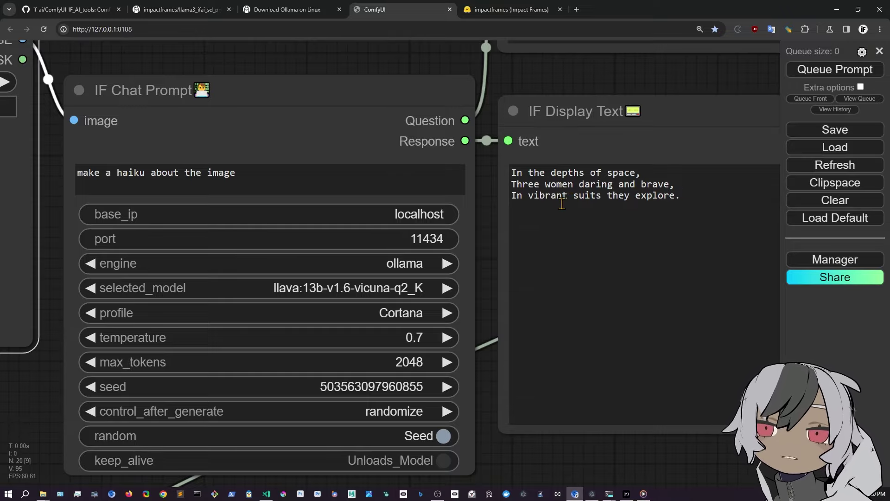
{"action": "scroll", "coordinate": [491, 277], "scroll_direction": "down", "scroll_amount": 3}
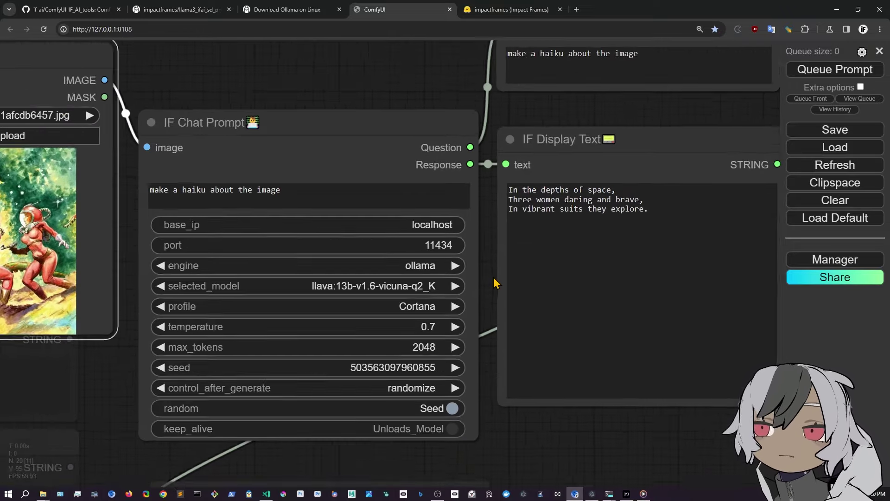
{"action": "left_click_drag", "start_coordinate": [266, 103], "coordinate": [351, 109]}
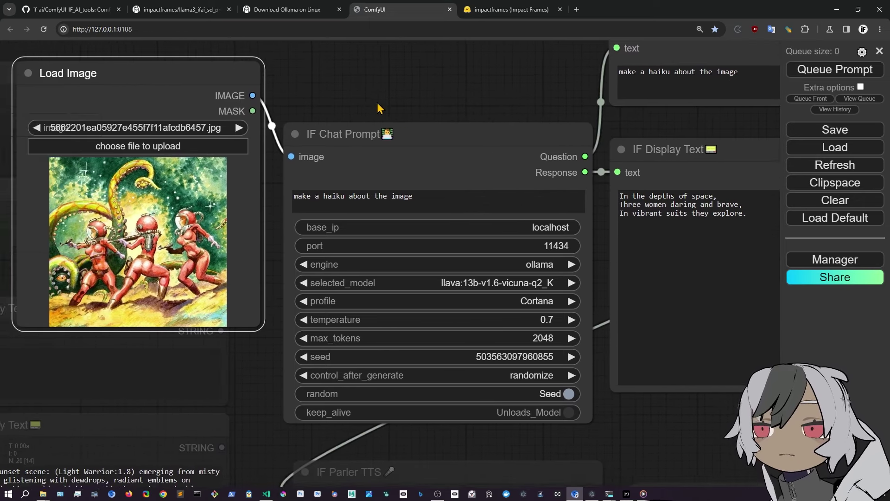
Switch the IF Chat Prompt engine from ollama to anthropic with model claude-3-haiku-20240307
{"action": "left_click", "coordinate": [495, 262]}
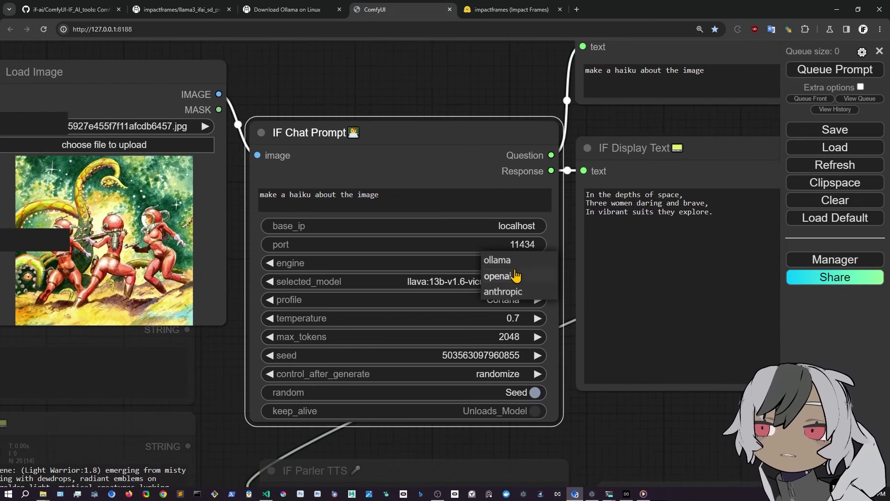
{"action": "left_click", "coordinate": [510, 297]}
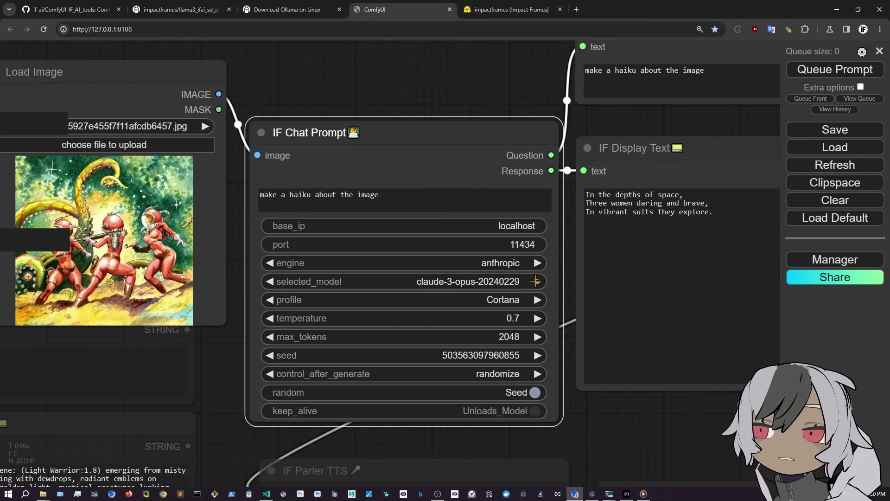
{"action": "left_click", "coordinate": [535, 281]}
{"action": "left_click", "coordinate": [536, 281]}
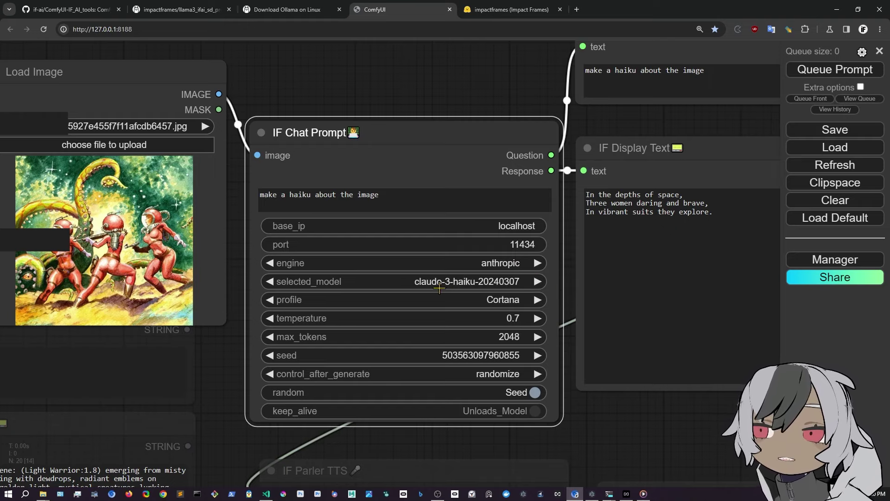
Run the workflow and read the new haiku 'Cosmic adventure, Alien warriors clash, Vibrant, wild dance.'
{"action": "left_click_drag", "start_coordinate": [623, 429], "coordinate": [588, 371]}
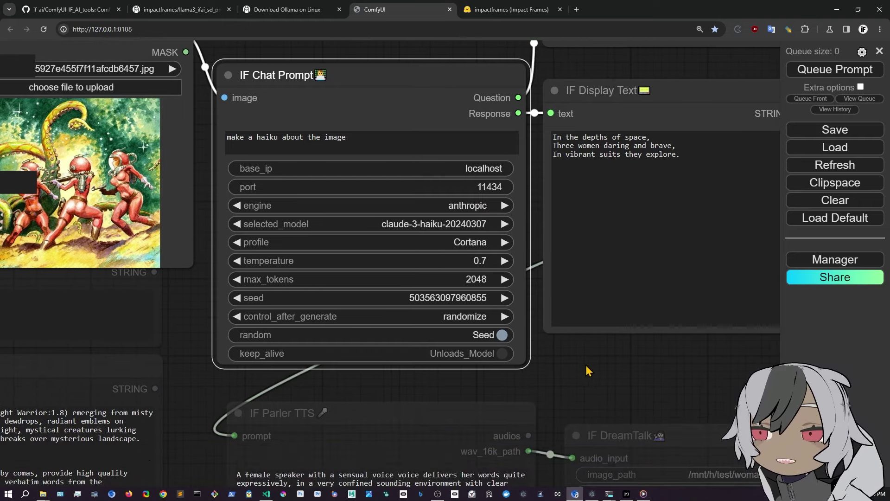
{"action": "left_click_drag", "start_coordinate": [419, 54], "coordinate": [362, 133]}
{"action": "left_click", "coordinate": [835, 72]}
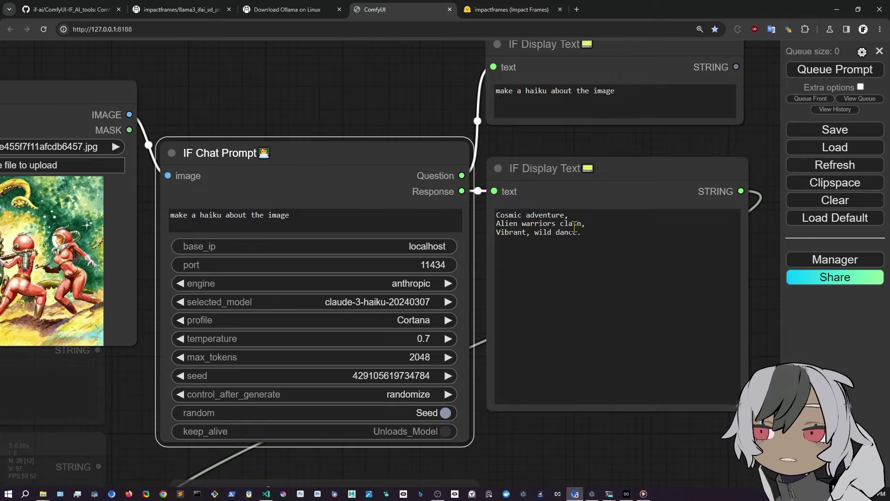
{"action": "scroll", "coordinate": [491, 284], "scroll_direction": "up", "scroll_amount": 6}
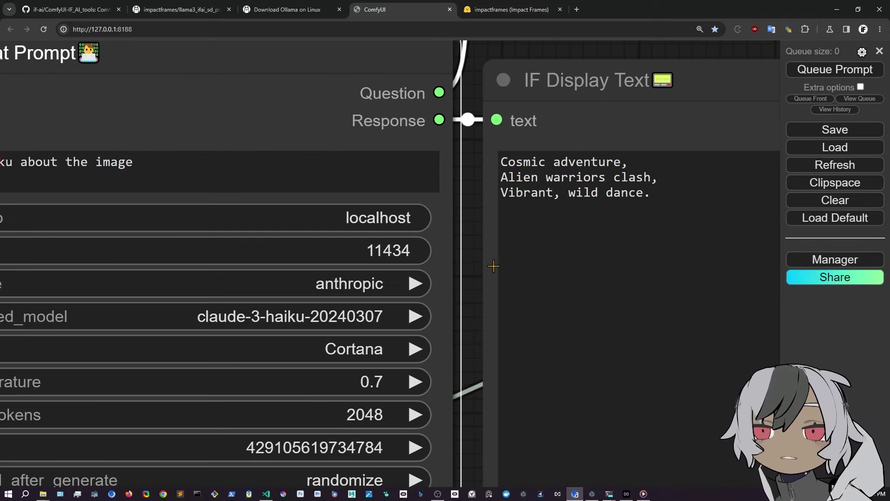
{"action": "scroll", "coordinate": [487, 268], "scroll_direction": "down", "scroll_amount": 4}
{"action": "left_click_drag", "start_coordinate": [486, 266], "coordinate": [562, 270]}
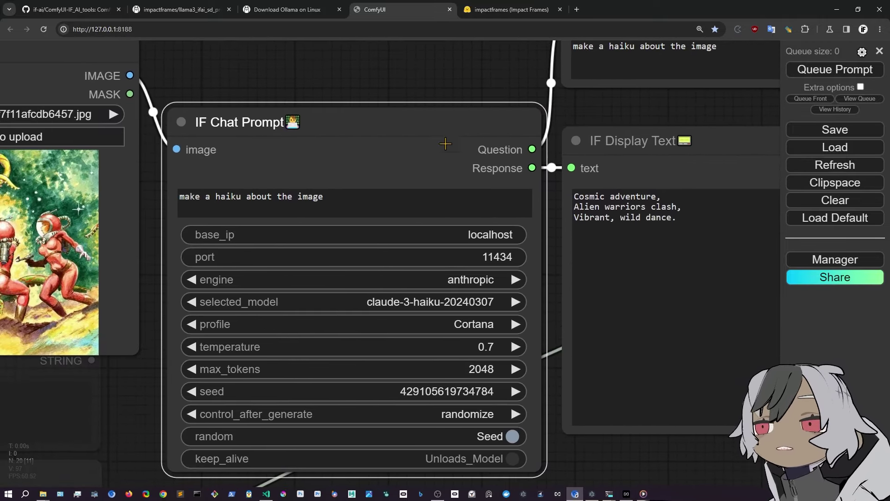
{"action": "scroll", "coordinate": [445, 143], "scroll_direction": "down", "scroll_amount": 4}
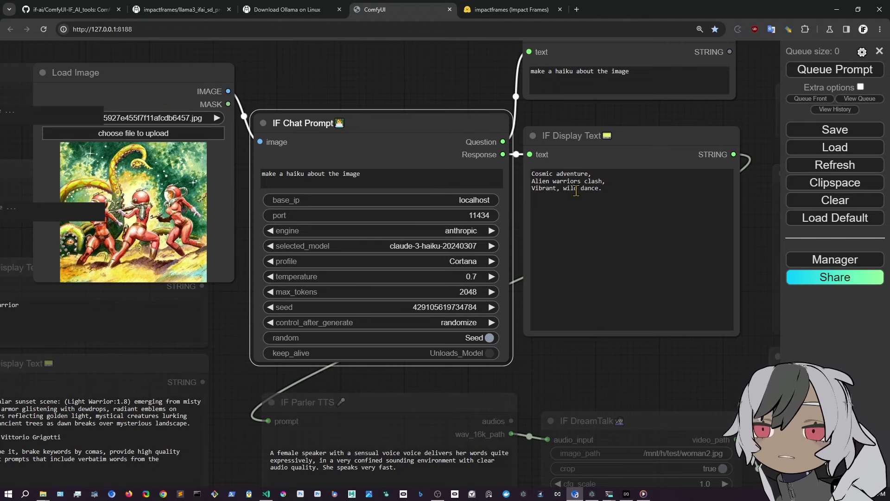
{"action": "left_click_drag", "start_coordinate": [366, 179], "coordinate": [356, 203]}
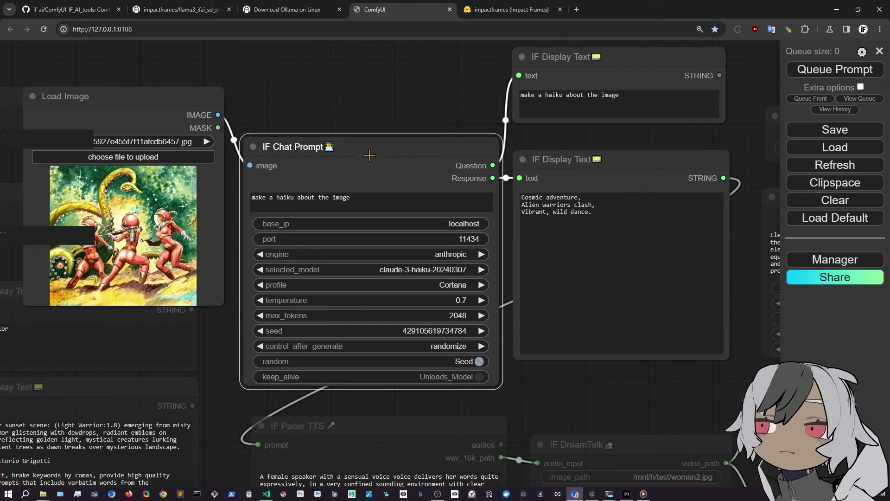
{"action": "mouse_move", "coordinate": [370, 155]}
{"action": "left_mouse_down"}
{"action": "mouse_move", "coordinate": [369, 132]}
{"action": "mouse_move", "coordinate": [369, 140]}
{"action": "left_mouse_up"}
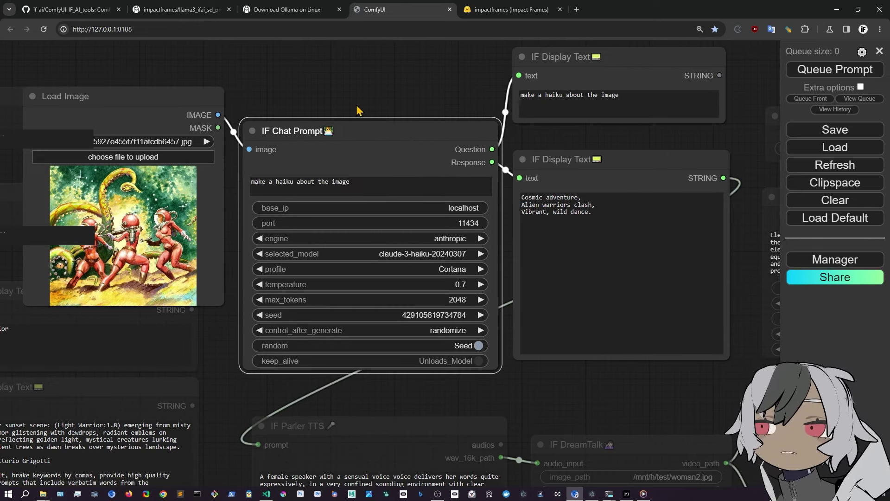
{"action": "scroll", "coordinate": [380, 175], "scroll_direction": "up", "scroll_amount": 4}
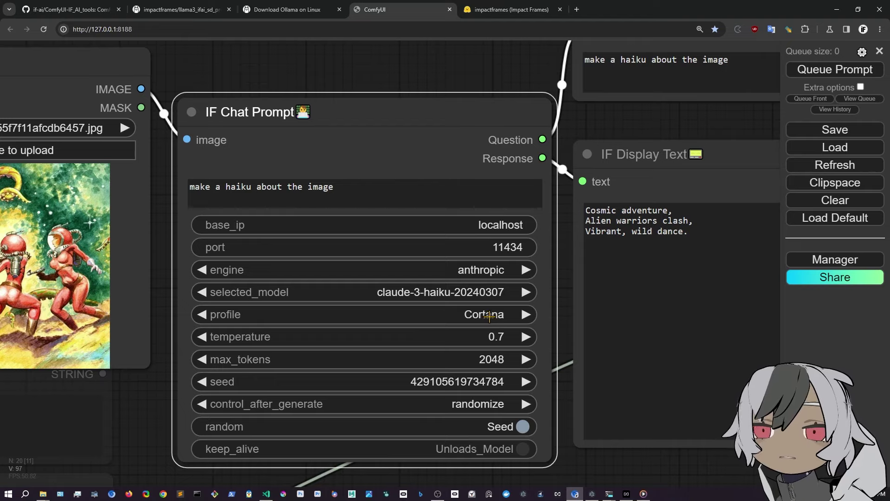
View the IF Chat Prompt profile list and dismiss it, keeping Cortana
{"action": "left_click", "coordinate": [494, 318]}
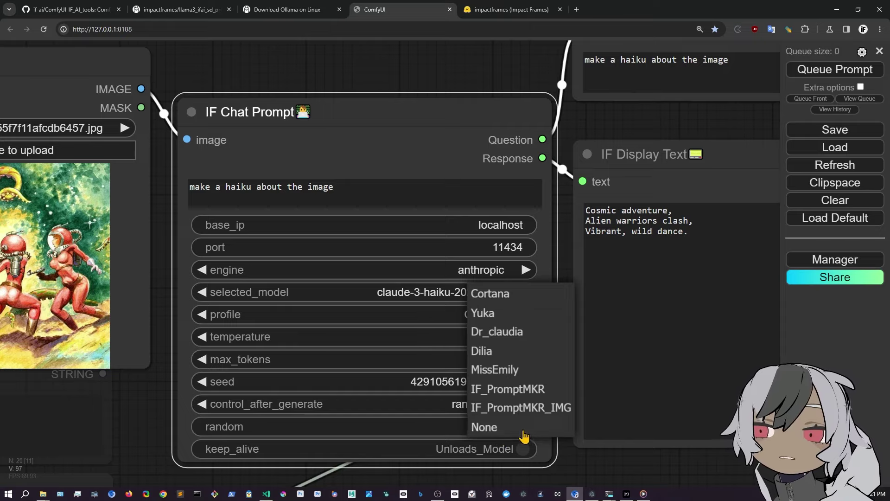
{"action": "left_click", "coordinate": [577, 456]}
{"action": "scroll", "coordinate": [562, 298], "scroll_direction": "down", "scroll_amount": 5}
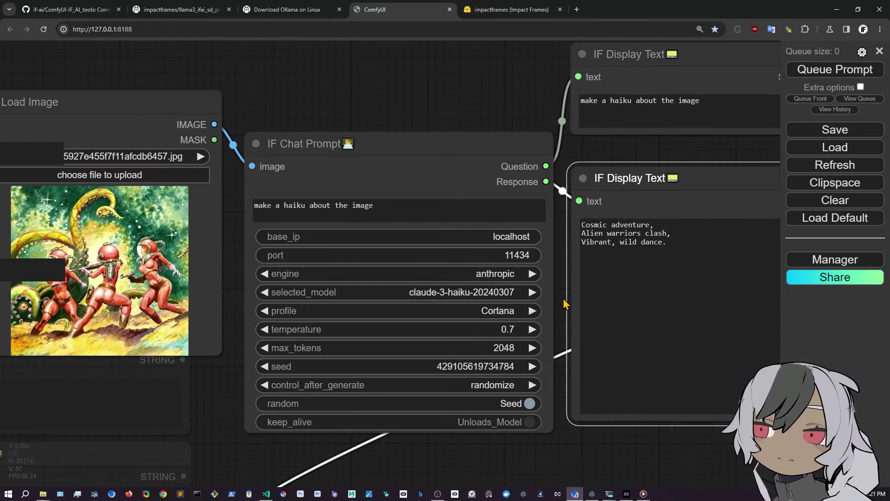
Set the IF Chat Prompt random mode from Seed to Temperature
{"action": "scroll", "coordinate": [454, 276], "scroll_direction": "up", "scroll_amount": 8}
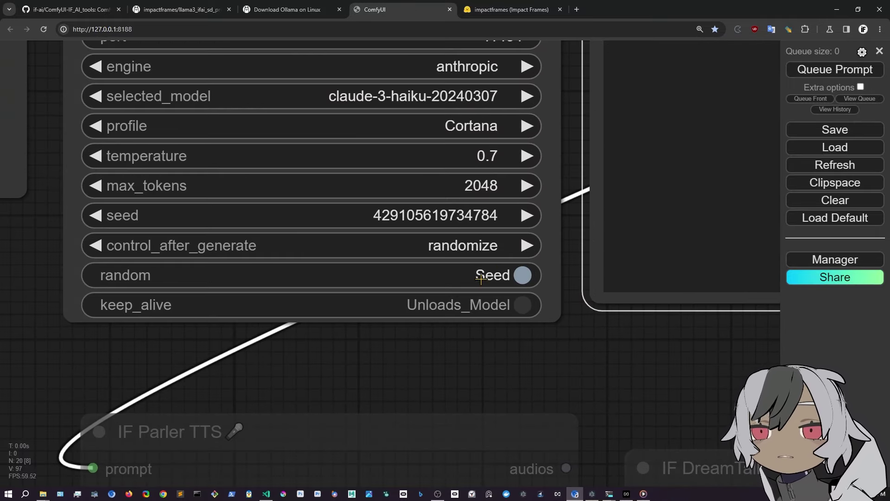
{"action": "left_click_drag", "start_coordinate": [326, 394], "coordinate": [442, 417]}
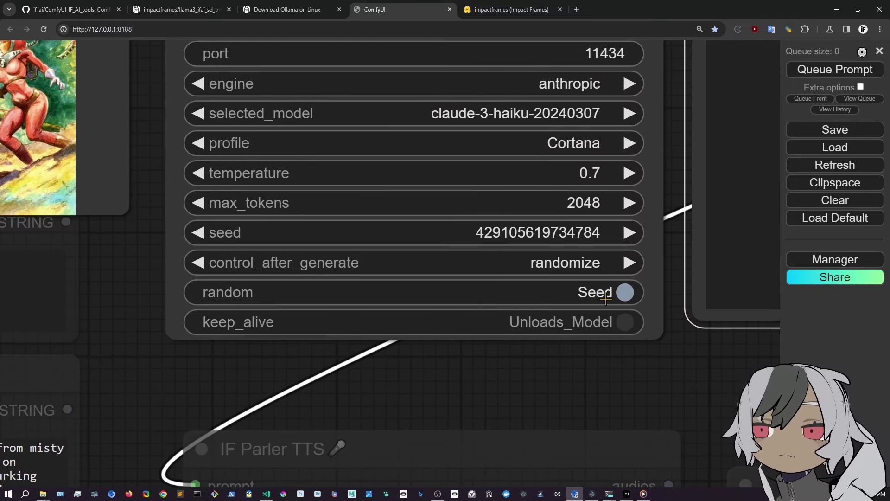
{"action": "scroll", "coordinate": [656, 320], "scroll_direction": "up", "scroll_amount": 3}
{"action": "scroll", "coordinate": [641, 290], "scroll_direction": "down", "scroll_amount": 3}
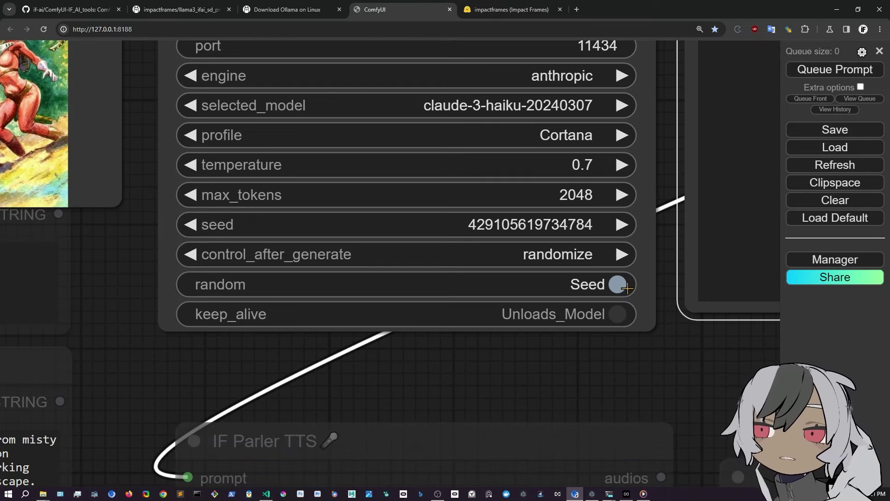
{"action": "left_click", "coordinate": [619, 284]}
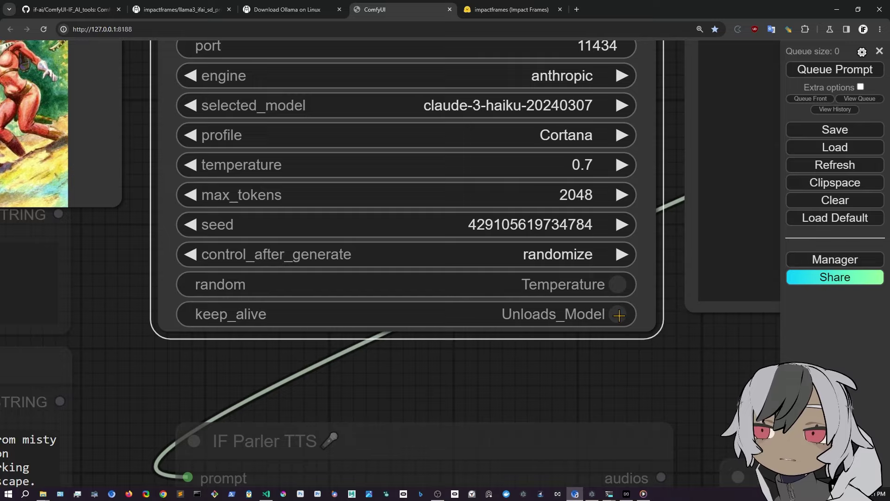
Toggle keep_alive to Keeps_Model, then back to Unloads_Model
{"action": "scroll", "coordinate": [646, 325], "scroll_direction": "up", "scroll_amount": 3}
{"action": "scroll", "coordinate": [531, 332], "scroll_direction": "down", "scroll_amount": 4}
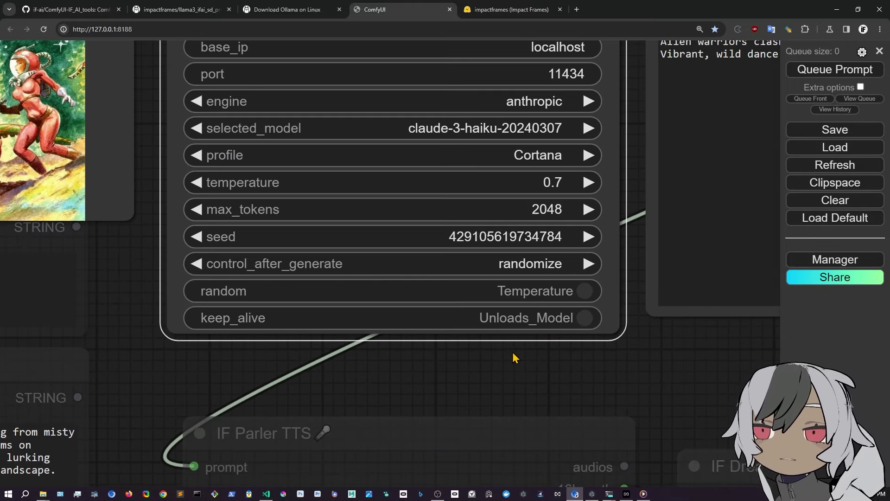
{"action": "left_click", "coordinate": [614, 318]}
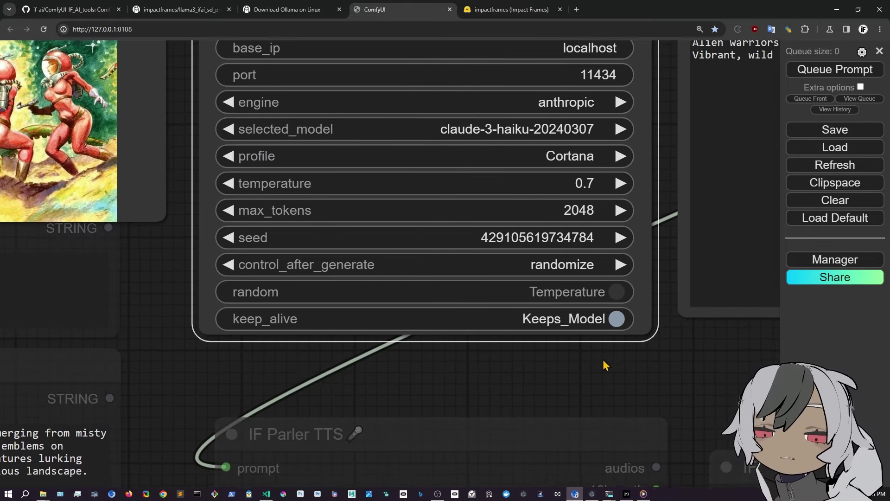
{"action": "left_click_drag", "start_coordinate": [604, 363], "coordinate": [526, 374]}
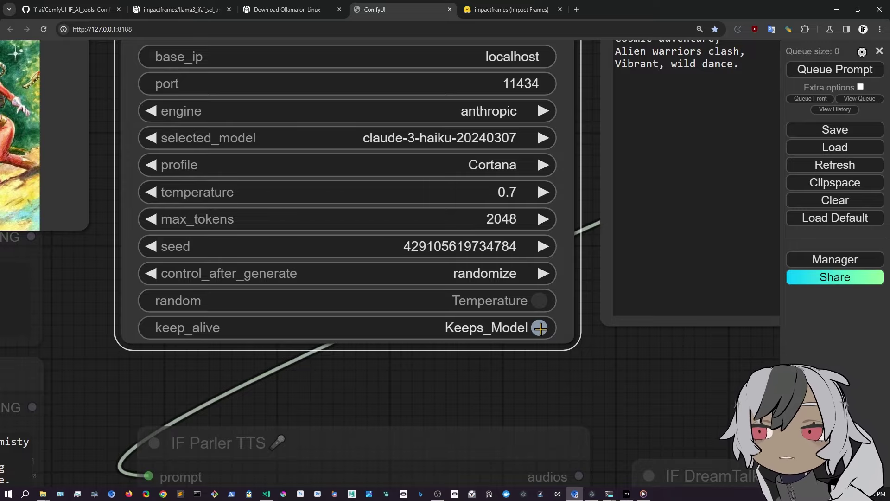
{"action": "left_click", "coordinate": [540, 328]}
{"action": "scroll", "coordinate": [601, 356], "scroll_direction": "down", "scroll_amount": 5}
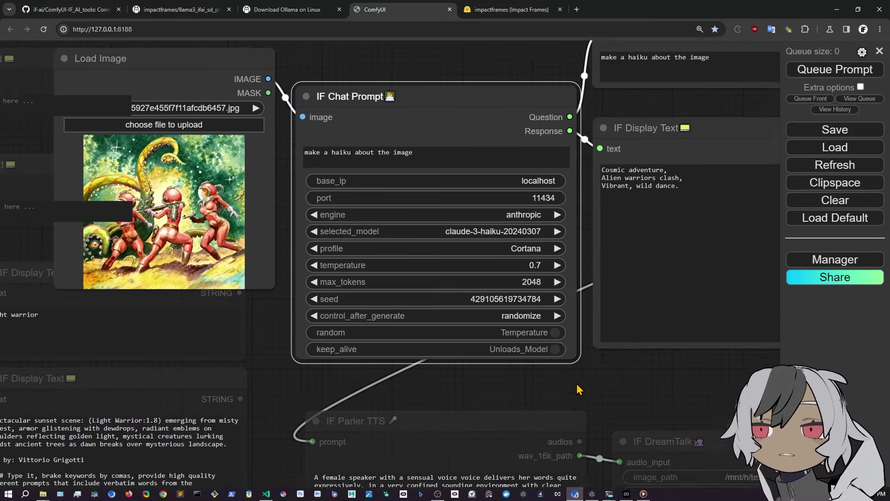
{"action": "scroll", "coordinate": [572, 378], "scroll_direction": "up", "scroll_amount": 5}
{"action": "scroll", "coordinate": [573, 376], "scroll_direction": "down", "scroll_amount": 5}
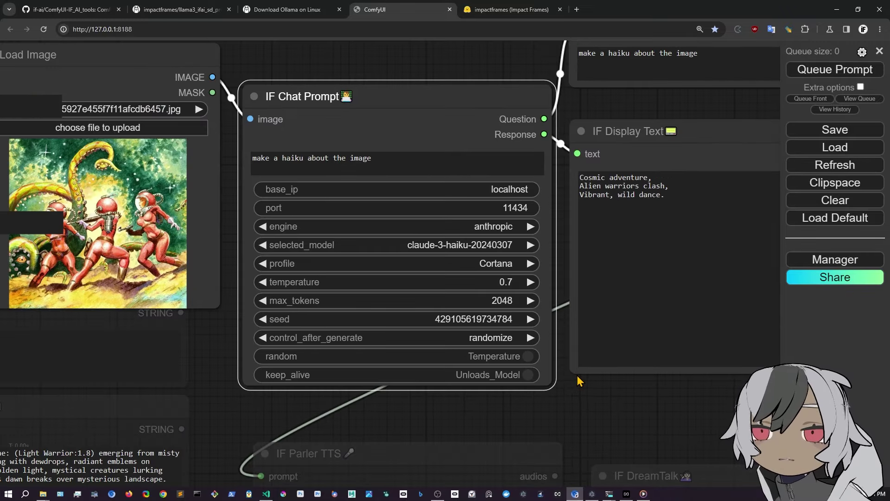
{"action": "scroll", "coordinate": [577, 375], "scroll_direction": "up", "scroll_amount": 5}
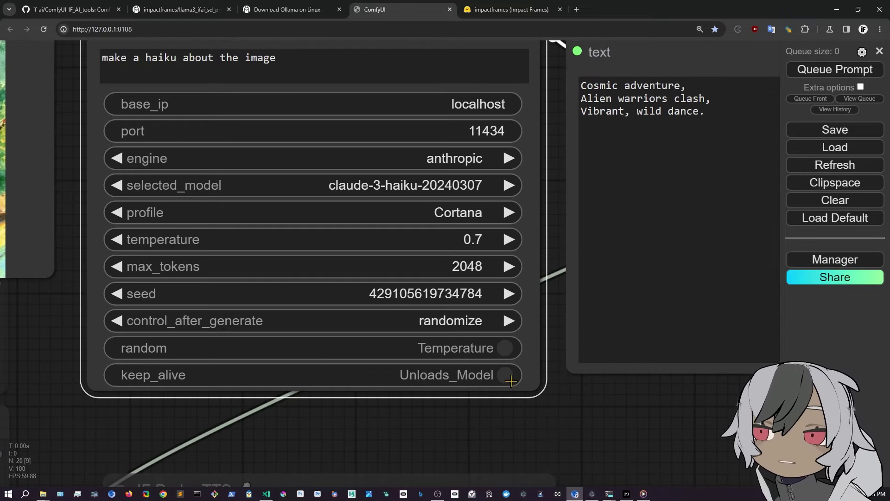
{"action": "scroll", "coordinate": [588, 392], "scroll_direction": "down", "scroll_amount": 5}
{"action": "left_click_drag", "start_coordinate": [598, 408], "coordinate": [412, 427]}
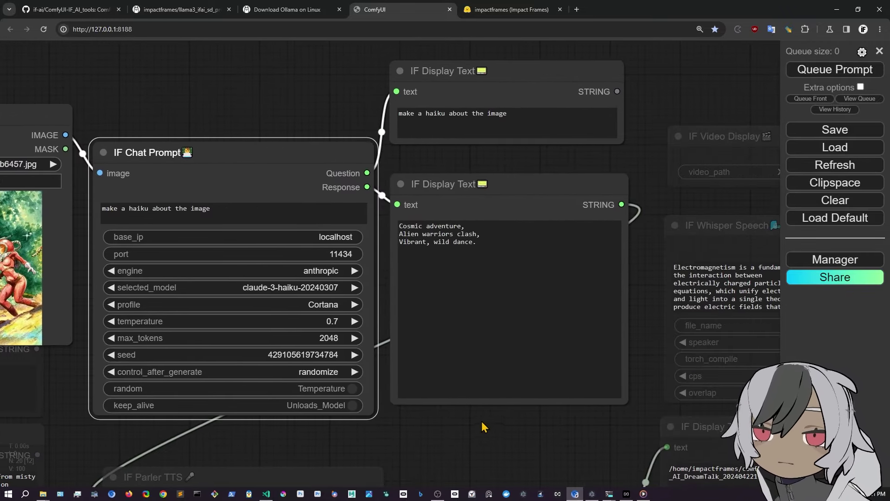
Convert IF Whisper Speech's text widget into an input
{"action": "scroll", "coordinate": [481, 420], "scroll_direction": "down", "scroll_amount": 3}
{"action": "left_click_drag", "start_coordinate": [454, 347], "coordinate": [256, 361]}
{"action": "left_click", "coordinate": [536, 231]}
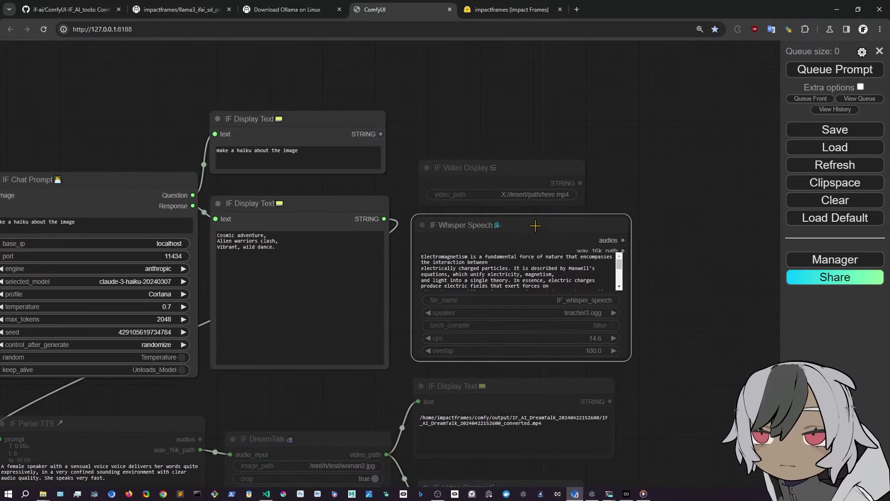
{"action": "left_click_drag", "start_coordinate": [524, 231], "coordinate": [516, 229]}
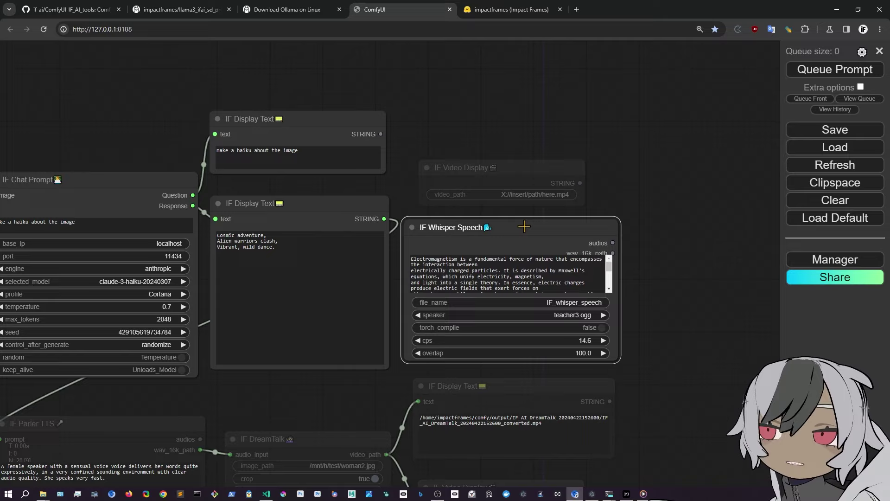
{"action": "scroll", "coordinate": [525, 216], "scroll_direction": "up", "scroll_amount": 3}
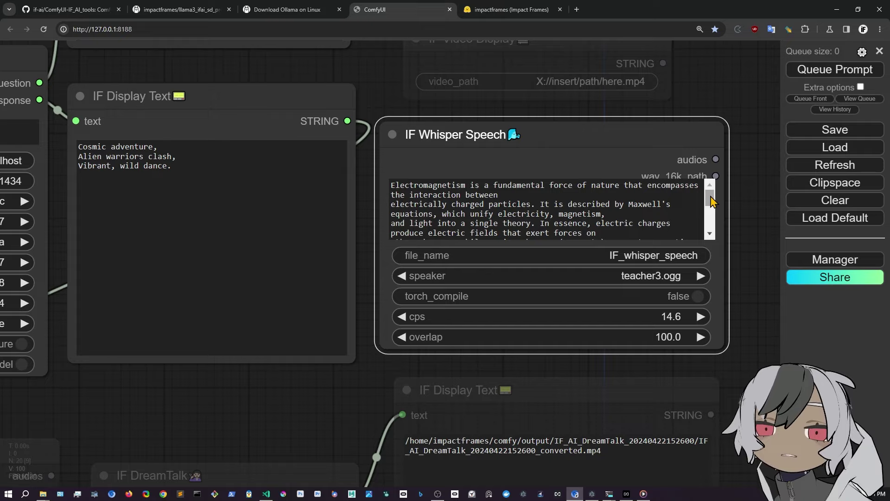
{"action": "mouse_move", "coordinate": [709, 198]}
{"action": "left_mouse_down"}
{"action": "mouse_move", "coordinate": [713, 241]}
{"action": "mouse_move", "coordinate": [710, 194]}
{"action": "left_mouse_up"}
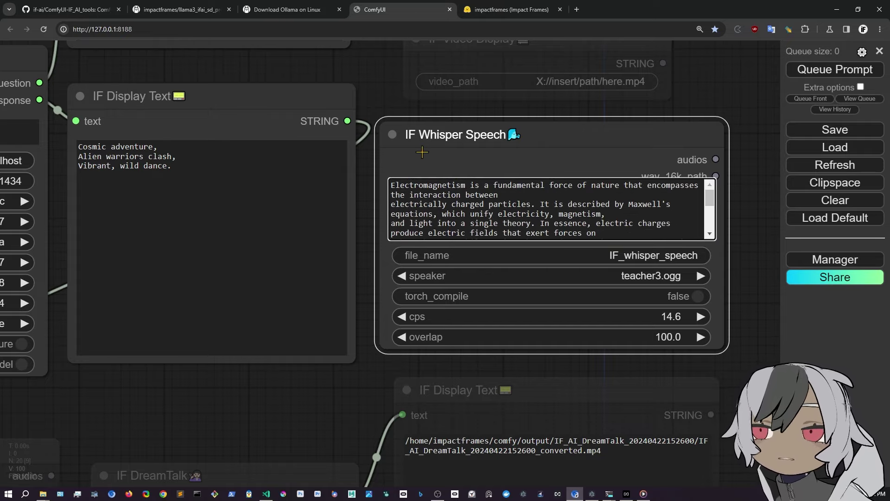
{"action": "right_click", "coordinate": [498, 160]}
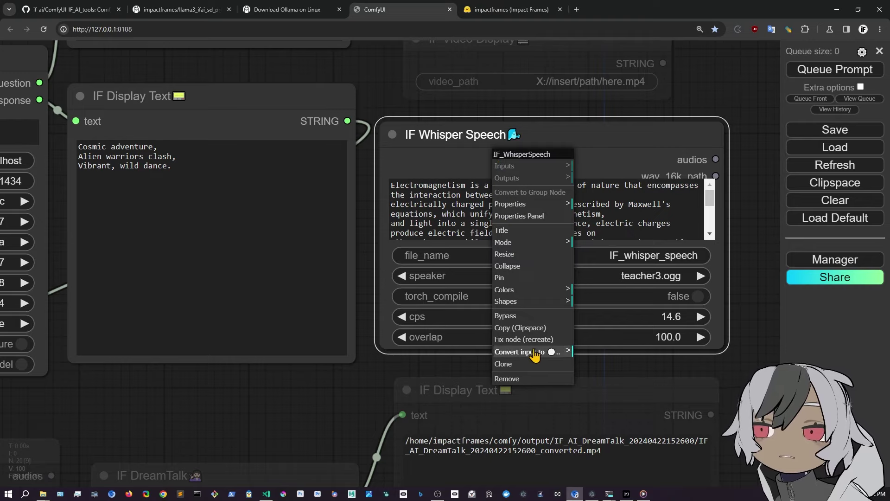
{"action": "left_click", "coordinate": [539, 353]}
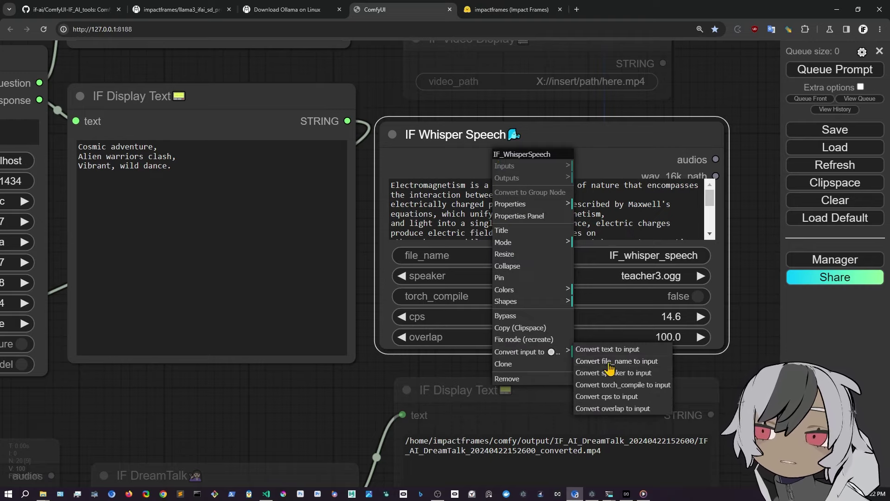
{"action": "left_click", "coordinate": [607, 350]}
Link the IF Display Text STRING output to IF Whisper Speech's text input
{"action": "left_click_drag", "start_coordinate": [347, 120], "coordinate": [388, 159]}
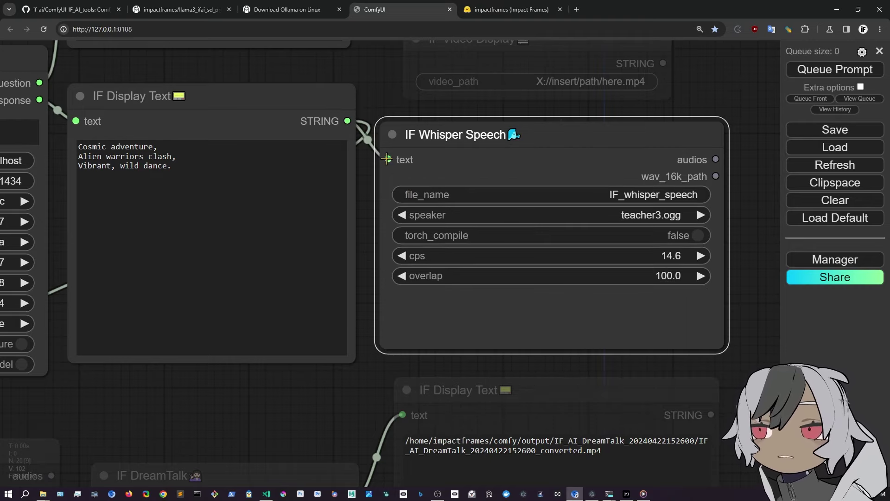
{"action": "left_click_drag", "start_coordinate": [375, 107], "coordinate": [483, 121]}
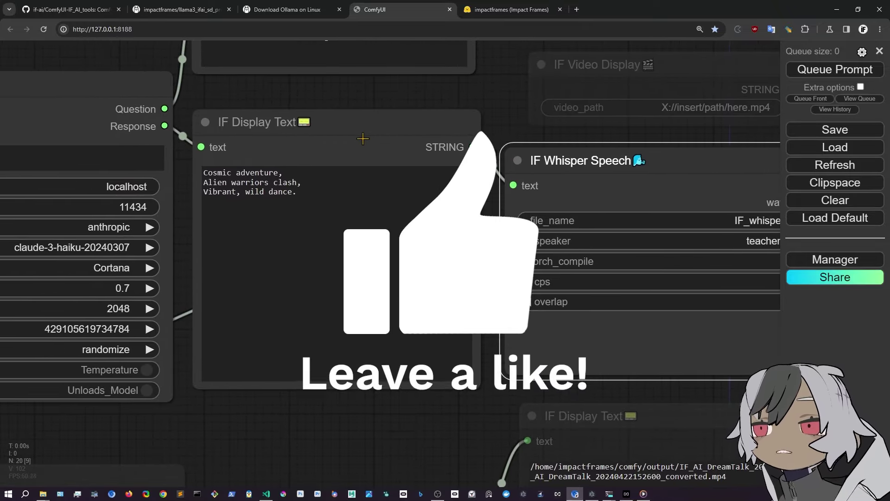
{"action": "left_click", "coordinate": [350, 127]}
{"action": "left_click_drag", "start_coordinate": [351, 127], "coordinate": [365, 137]}
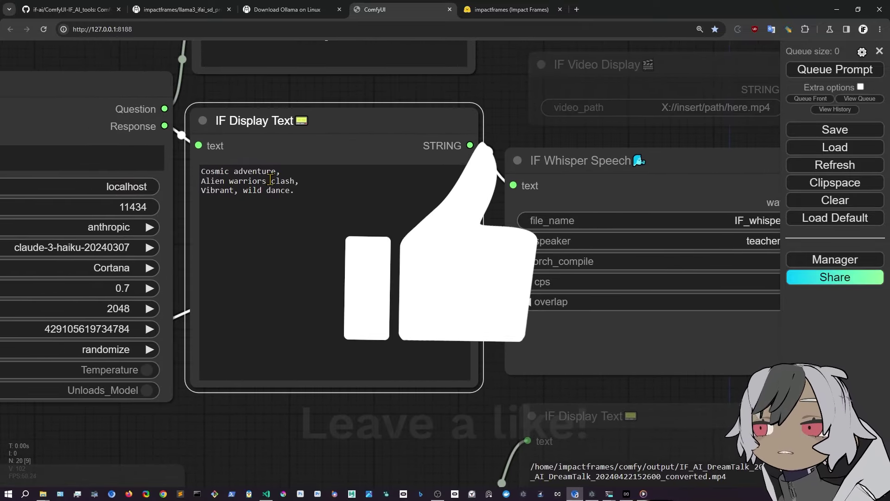
{"action": "scroll", "coordinate": [445, 110], "scroll_direction": "down", "scroll_amount": 2}
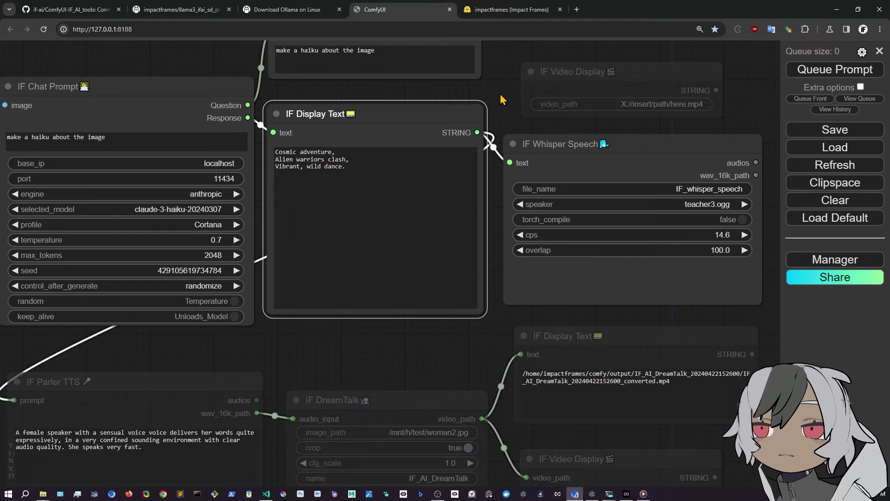
{"action": "left_click_drag", "start_coordinate": [225, 139], "coordinate": [492, 184]}
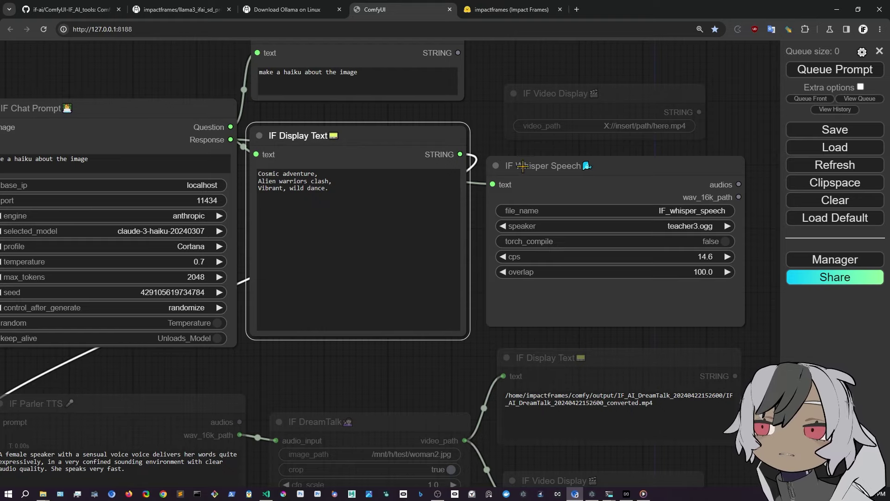
{"action": "left_click_drag", "start_coordinate": [522, 166], "coordinate": [532, 159]}
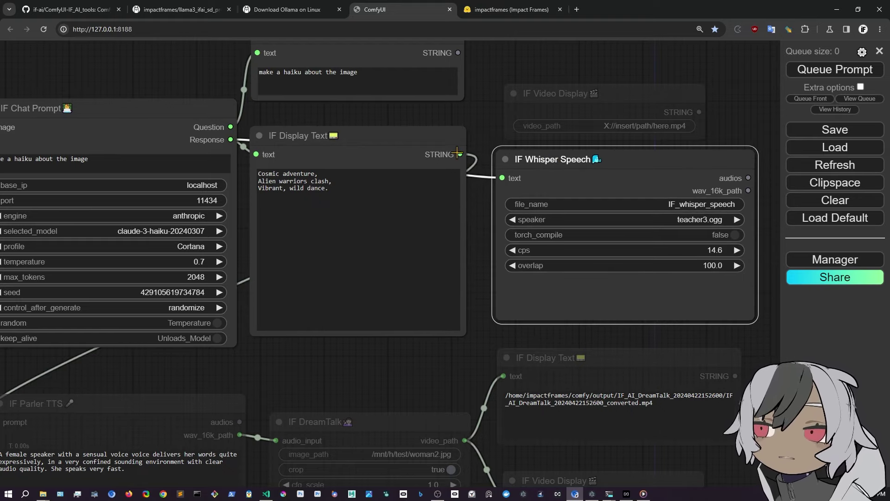
{"action": "left_click_drag", "start_coordinate": [457, 153], "coordinate": [502, 178]}
Survey the whole workflow and reposition the IF Whisper Speech node
{"action": "left_click_drag", "start_coordinate": [472, 143], "coordinate": [394, 95]}
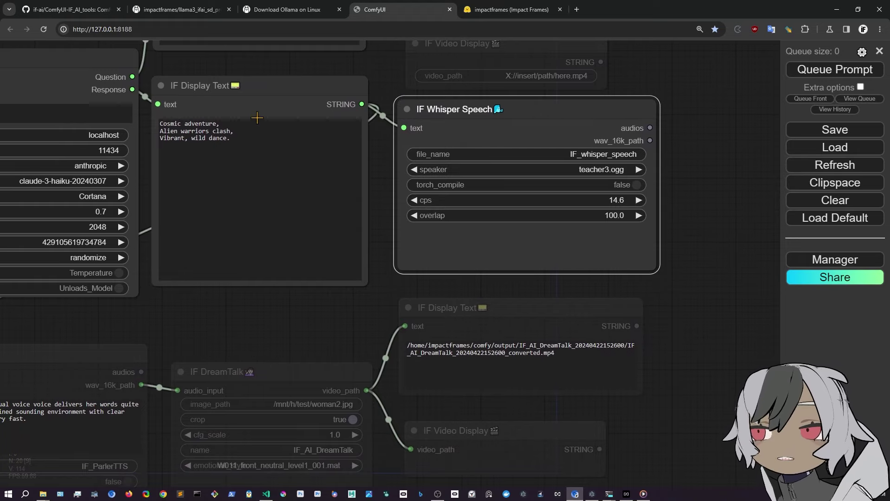
{"action": "left_click_drag", "start_coordinate": [649, 137], "coordinate": [756, 147]}
{"action": "scroll", "coordinate": [756, 147], "scroll_direction": "down", "scroll_amount": 3}
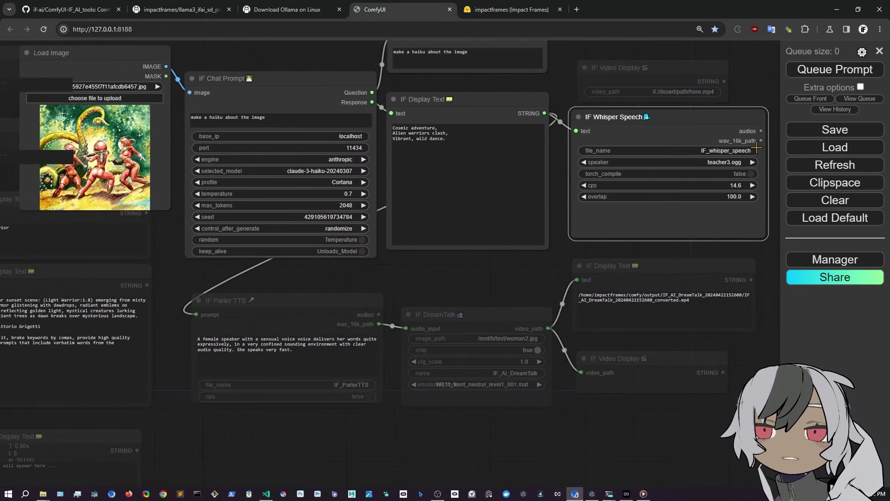
{"action": "left_click_drag", "start_coordinate": [704, 115], "coordinate": [601, 165]}
{"action": "scroll", "coordinate": [665, 209], "scroll_direction": "up", "scroll_amount": 5}
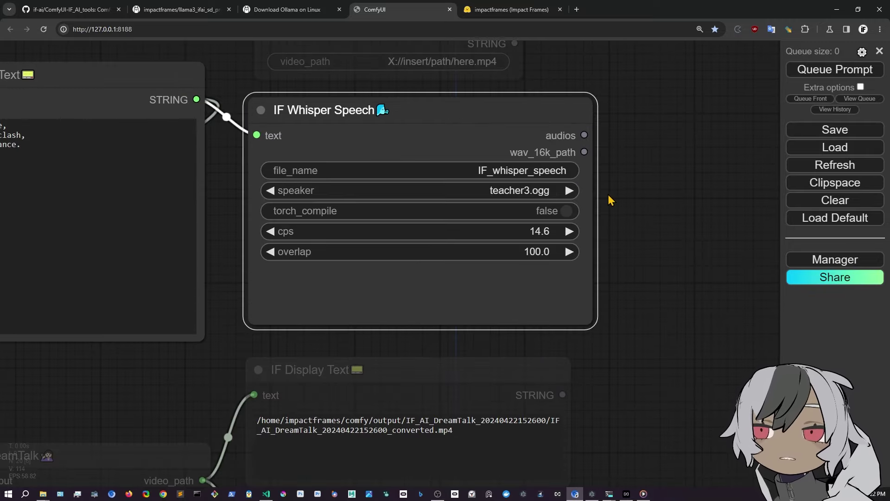
{"action": "scroll", "coordinate": [609, 196], "scroll_direction": "up", "scroll_amount": 3}
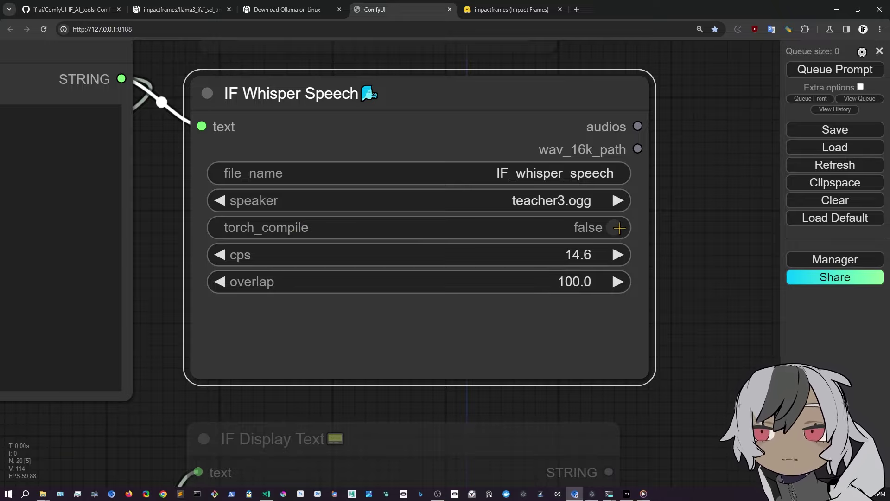
{"action": "left_click_drag", "start_coordinate": [591, 81], "coordinate": [570, 91]}
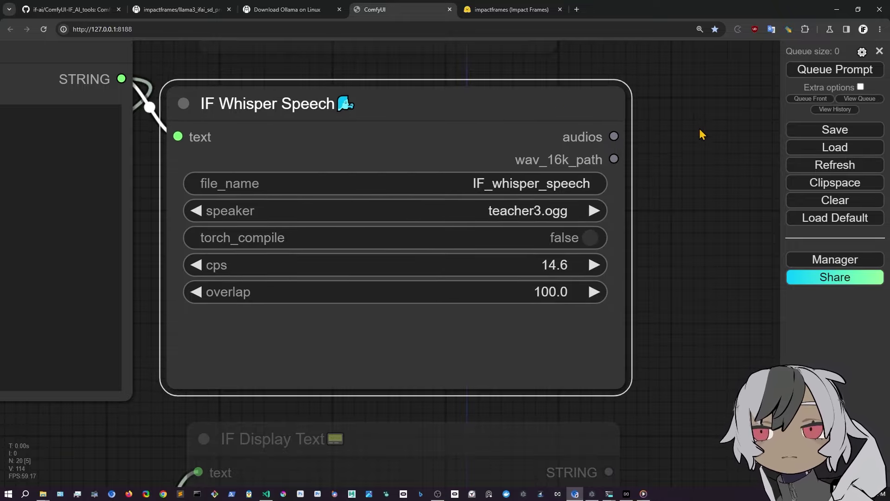
{"action": "scroll", "coordinate": [700, 132], "scroll_direction": "down", "scroll_amount": 2}
{"action": "left_click_drag", "start_coordinate": [688, 152], "coordinate": [717, 155]}
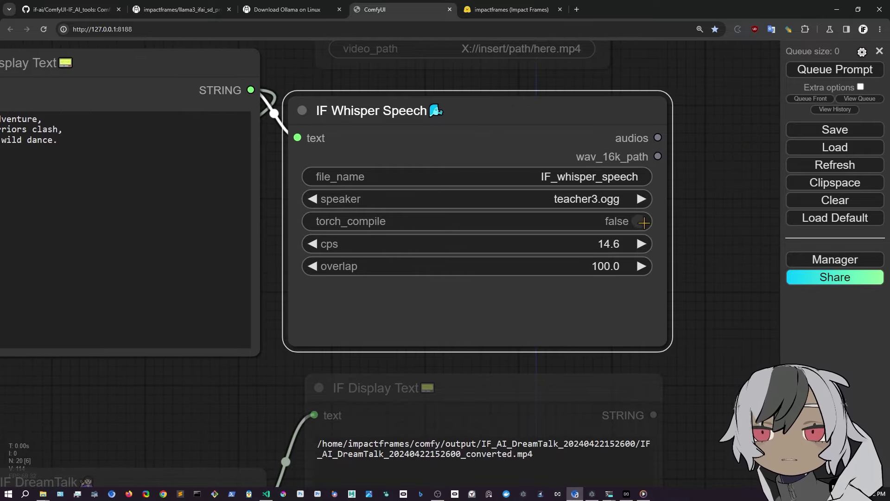
{"action": "scroll", "coordinate": [698, 160], "scroll_direction": "down", "scroll_amount": 3}
{"action": "scroll", "coordinate": [685, 198], "scroll_direction": "up", "scroll_amount": 3}
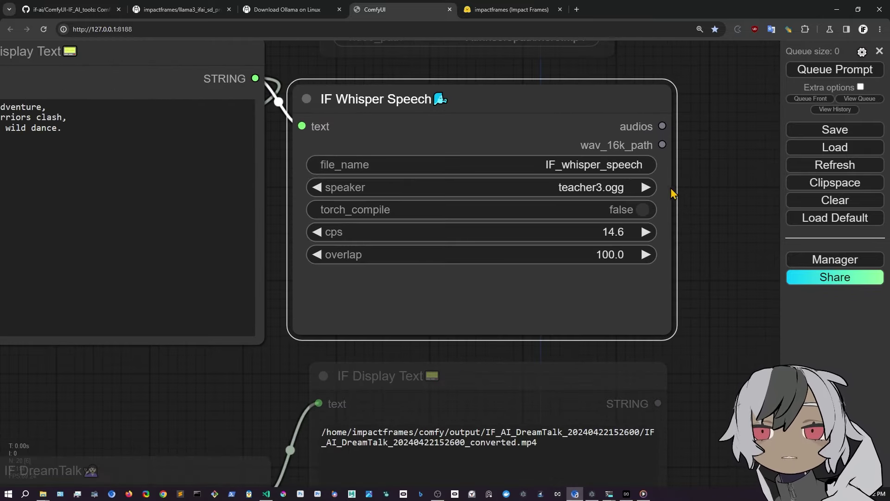
{"action": "scroll", "coordinate": [557, 187], "scroll_direction": "up", "scroll_amount": 4}
{"action": "left_click", "coordinate": [654, 186]}
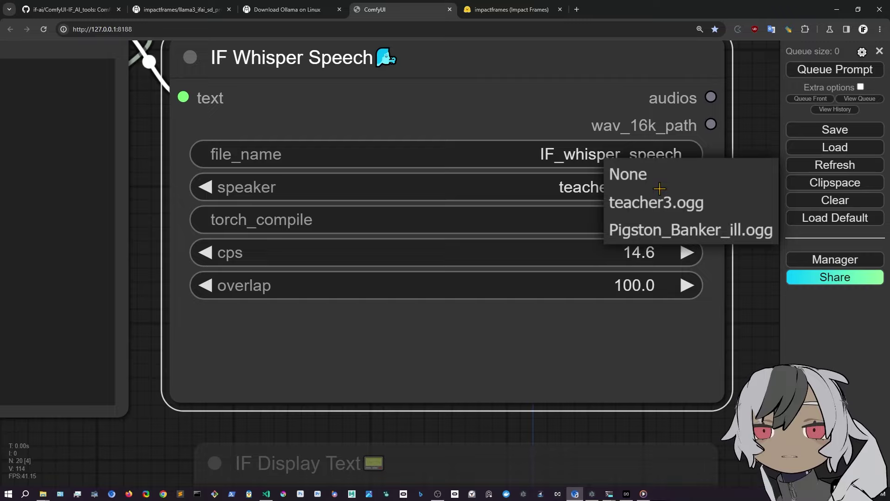
{"action": "left_click", "coordinate": [655, 181]}
{"action": "left_click", "coordinate": [678, 187]}
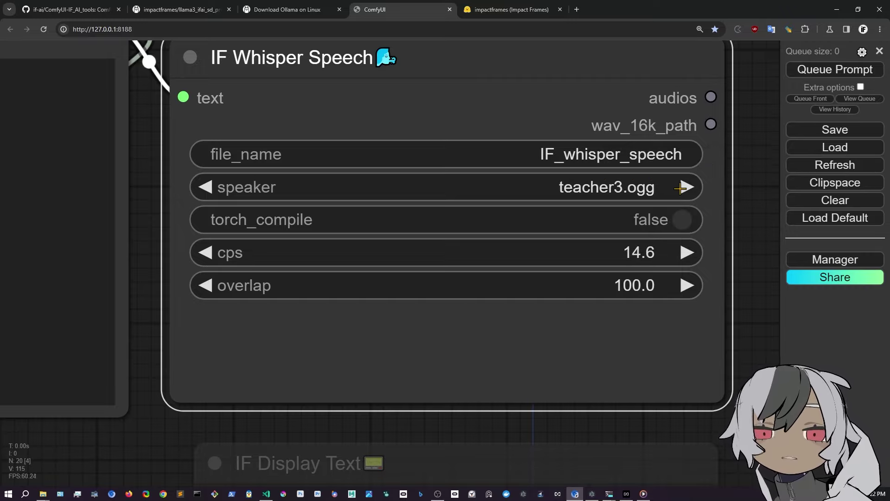
{"action": "left_click_drag", "start_coordinate": [756, 187], "coordinate": [708, 197]}
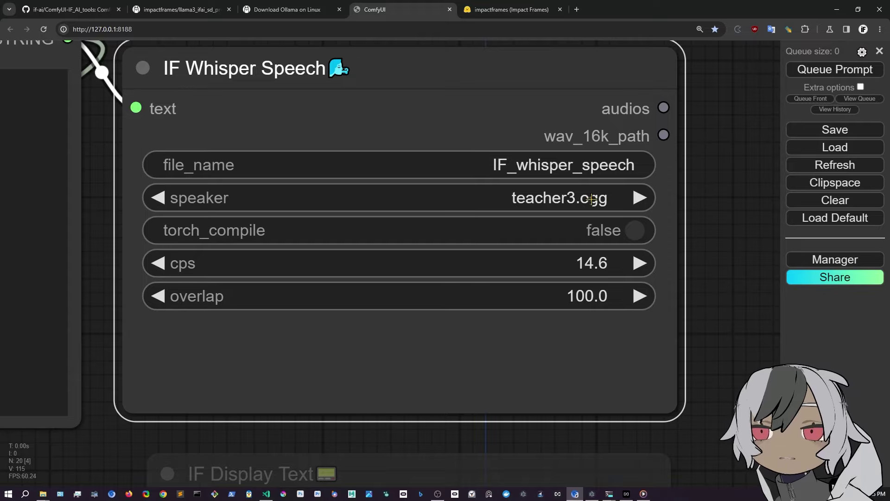
{"action": "scroll", "coordinate": [622, 195], "scroll_direction": "down", "scroll_amount": 4}
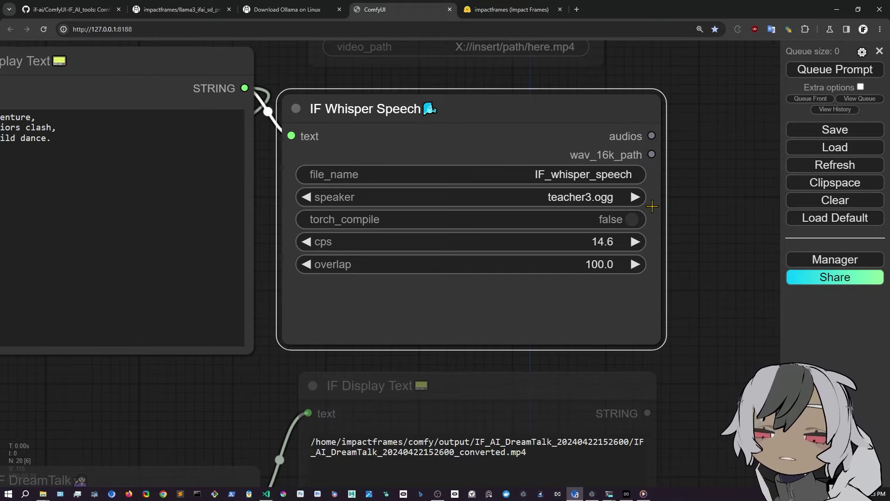
{"action": "scroll", "coordinate": [652, 207], "scroll_direction": "up", "scroll_amount": 3}
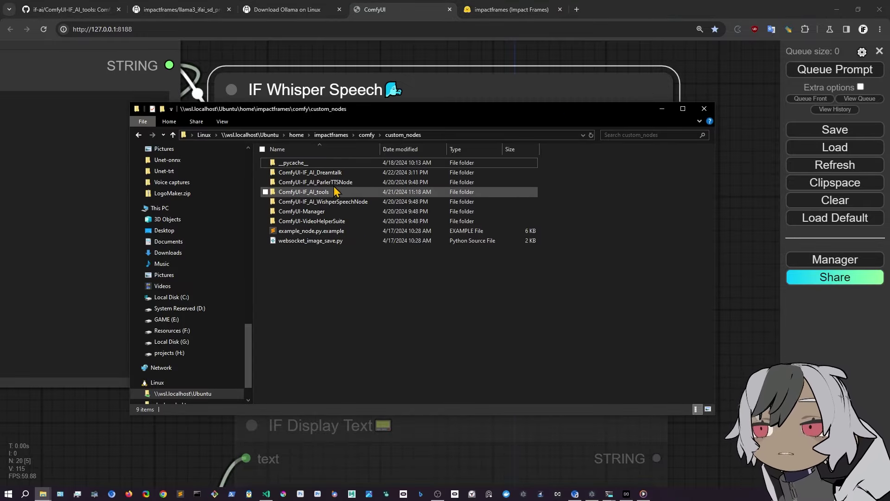
Browse to ComfyUI-IF_AI_WishperSpeechNode > whisperspeech > audio in File Explorer
{"action": "double_click", "coordinate": [329, 202]}
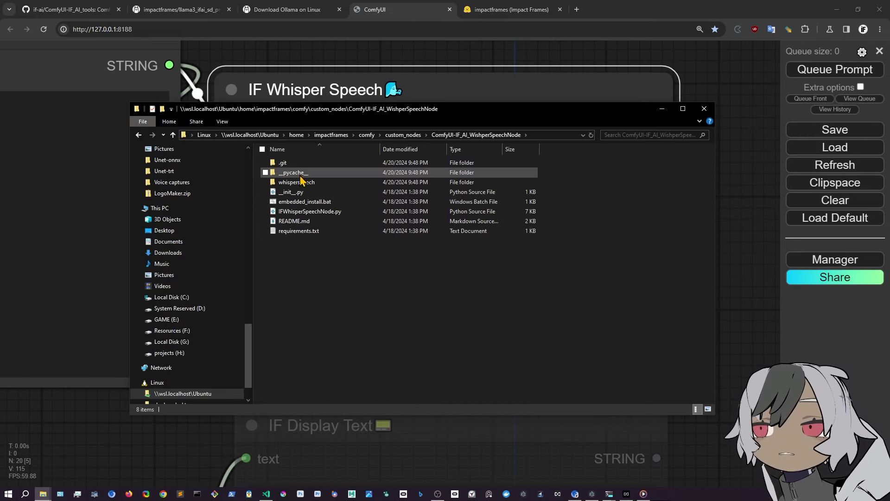
{"action": "double_click", "coordinate": [303, 182]}
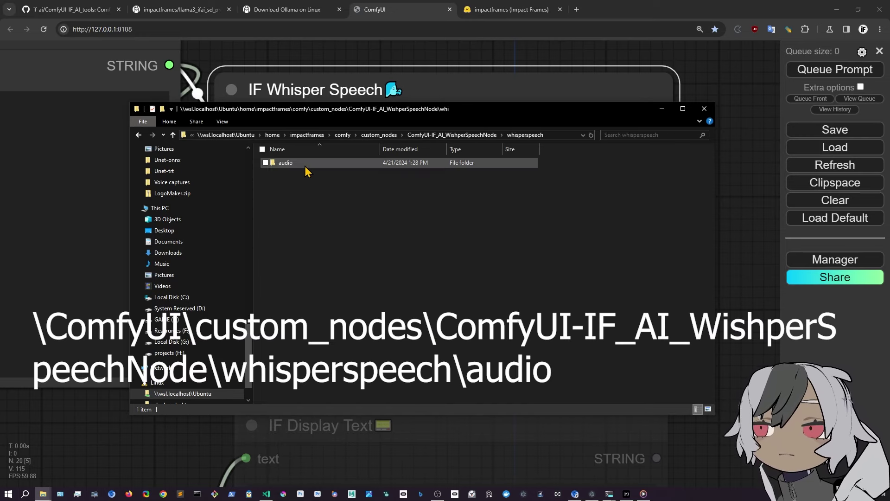
{"action": "double_click", "coordinate": [294, 163]}
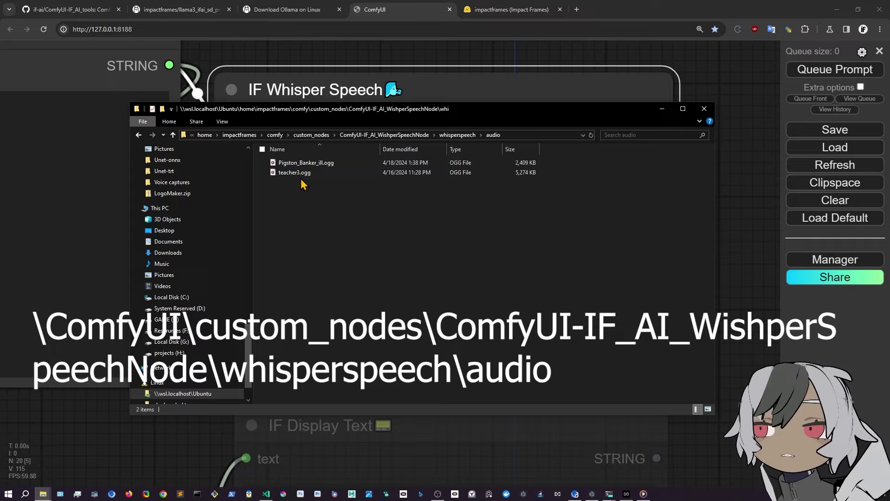
{"action": "left_click_drag", "start_coordinate": [639, 121], "coordinate": [622, 148]}
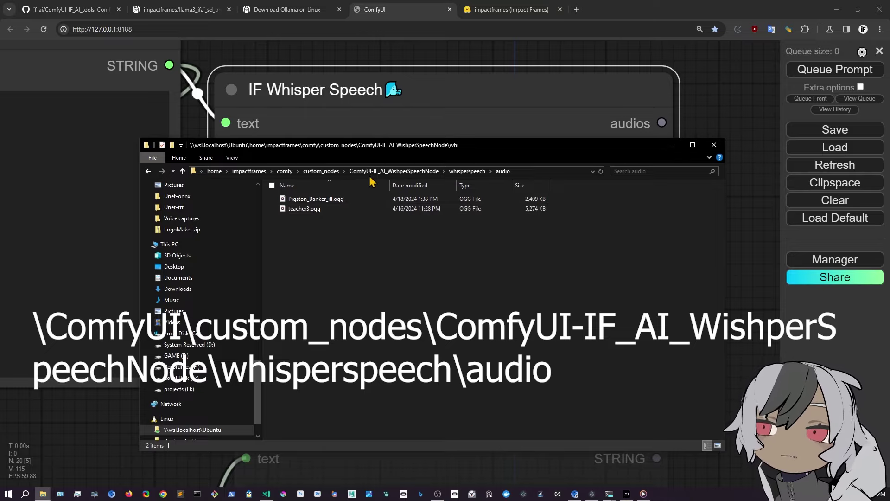
Play and pause the teacher3.ogg voice sample, then minimise Media Player and Explorer
{"action": "left_click", "coordinate": [311, 209]}
{"action": "double_click", "coordinate": [311, 208]}
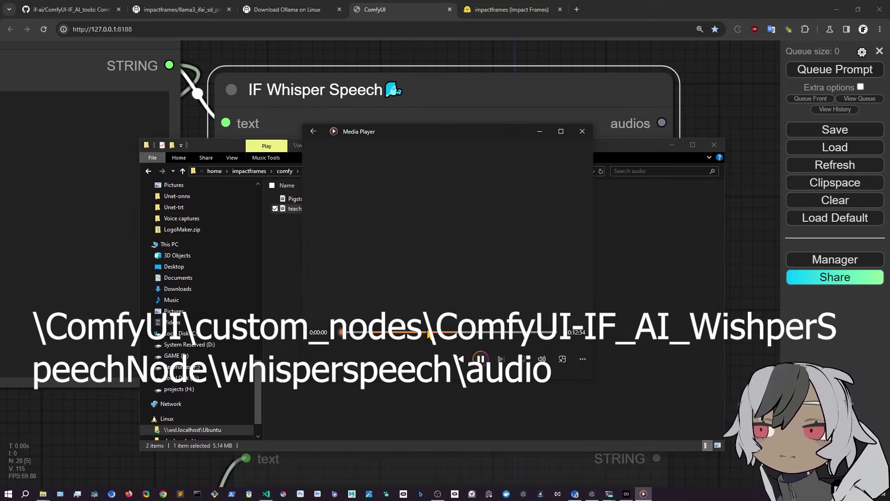
{"action": "left_click", "coordinate": [481, 362]}
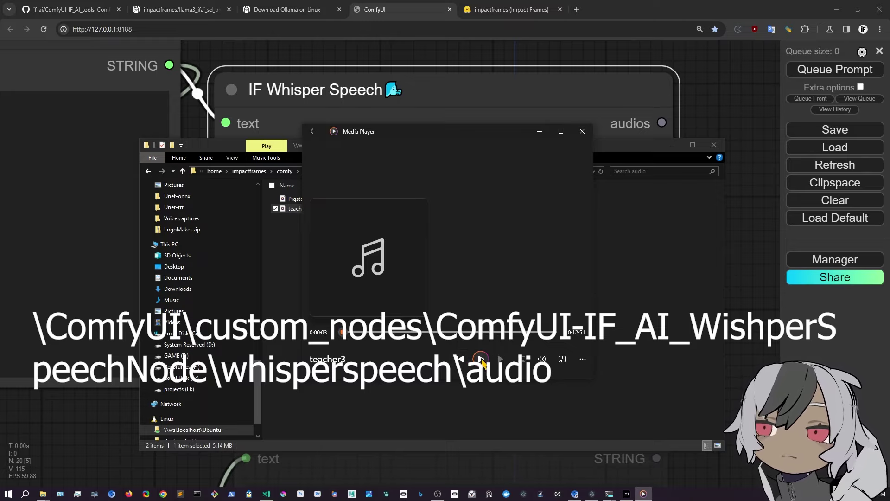
{"action": "left_click", "coordinate": [541, 132]}
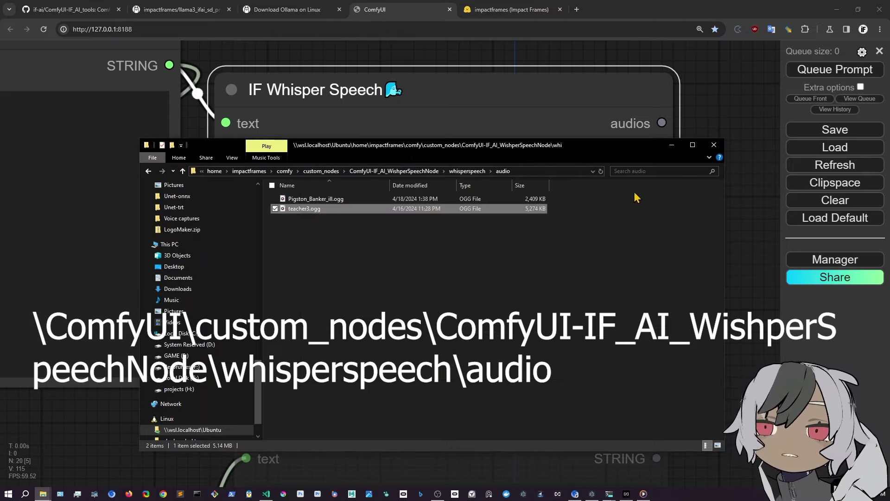
{"action": "left_click", "coordinate": [671, 145]}
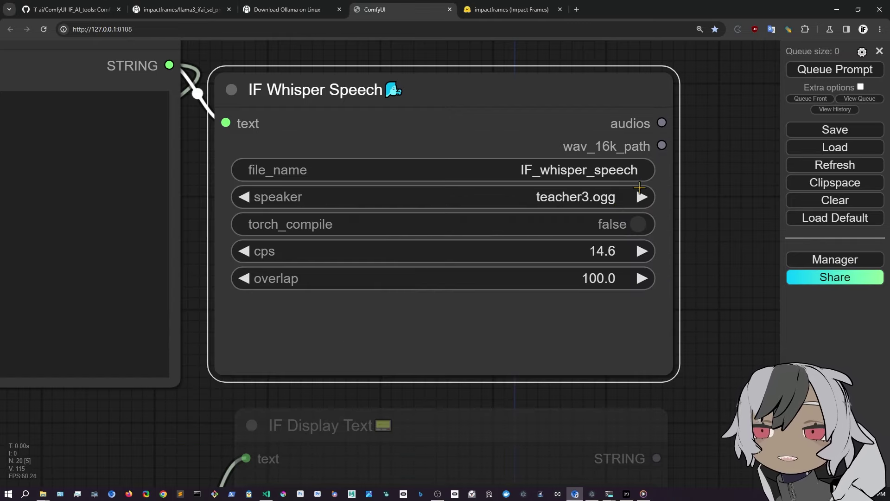
Connect IF Whisper Speech's wav_16k_path output to IF DreamTalk's audio_input
{"action": "scroll", "coordinate": [665, 183], "scroll_direction": "down", "scroll_amount": 3}
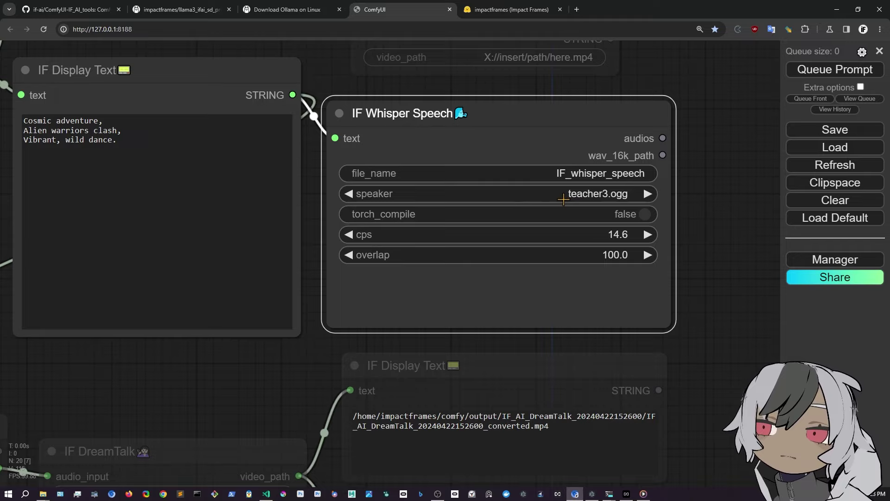
{"action": "scroll", "coordinate": [650, 195], "scroll_direction": "up", "scroll_amount": 1}
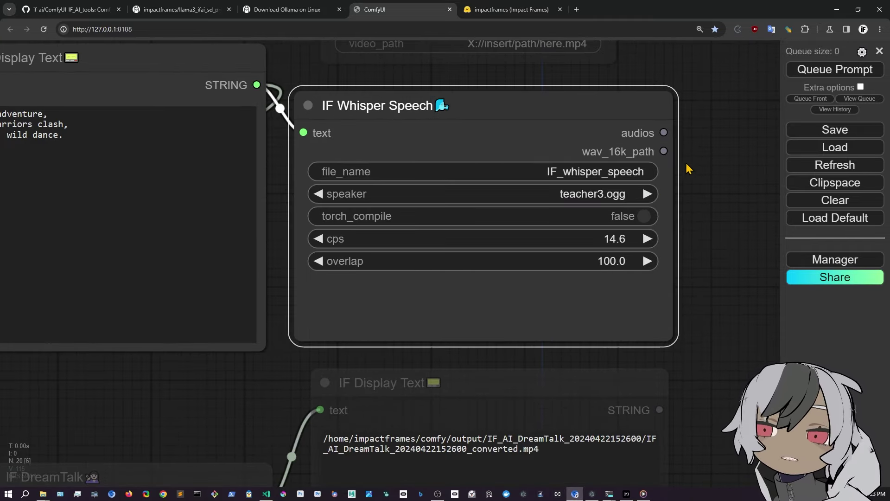
{"action": "scroll", "coordinate": [688, 165], "scroll_direction": "down", "scroll_amount": 2}
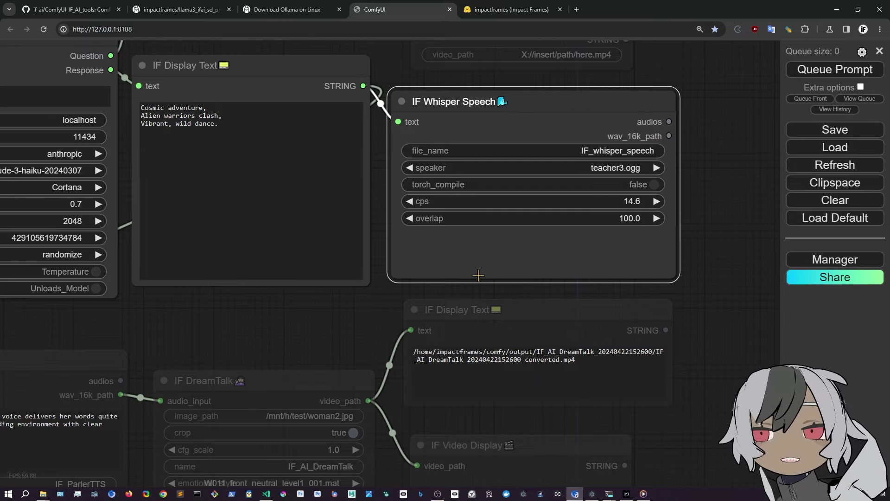
{"action": "scroll", "coordinate": [478, 275], "scroll_direction": "down", "scroll_amount": 2}
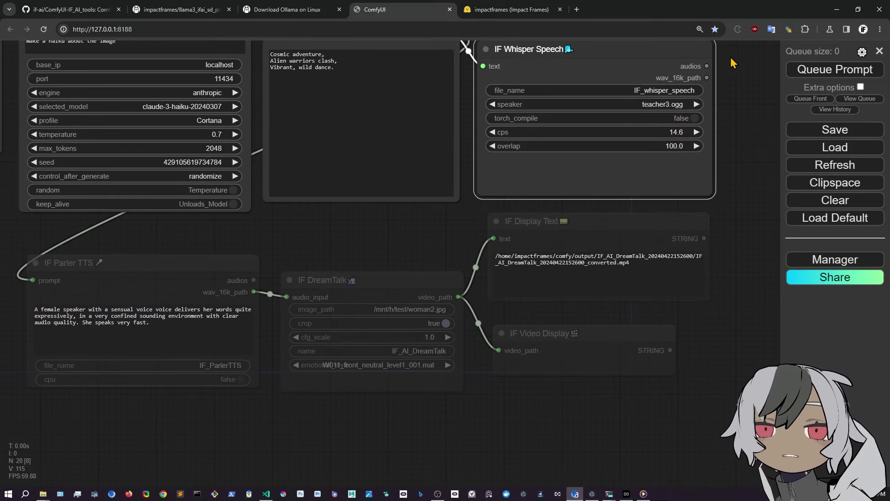
{"action": "left_click_drag", "start_coordinate": [706, 78], "coordinate": [287, 297]}
{"action": "left_click_drag", "start_coordinate": [369, 286], "coordinate": [369, 267]}
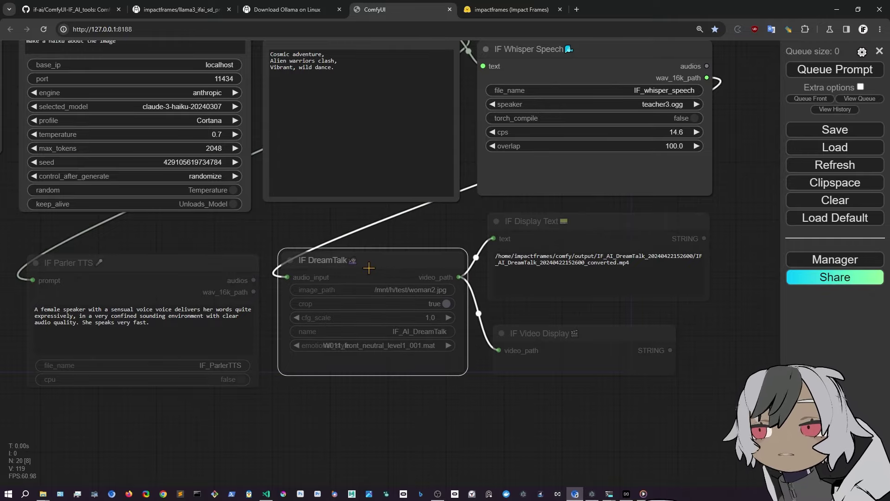
Unmute IF DreamTalk with Ctrl+M and select the IF Display Text and IF Video Display nodes
{"action": "key", "text": "ctrl+m"}
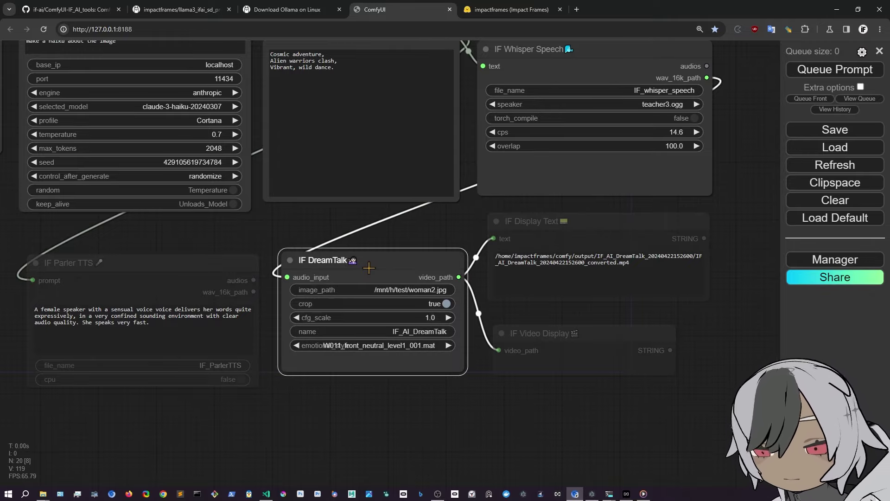
{"action": "scroll", "coordinate": [374, 219], "scroll_direction": "up", "scroll_amount": 6}
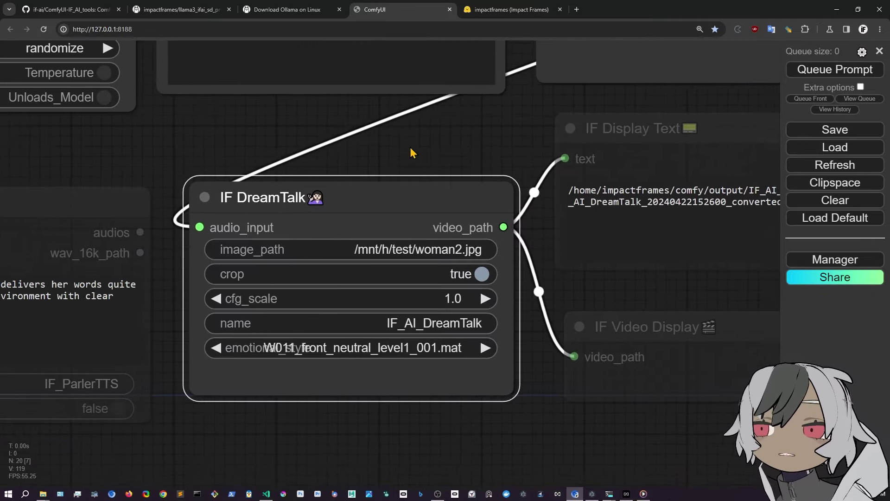
{"action": "scroll", "coordinate": [463, 160], "scroll_direction": "down", "scroll_amount": 3}
{"action": "left_click_drag", "start_coordinate": [482, 183], "coordinate": [394, 192]}
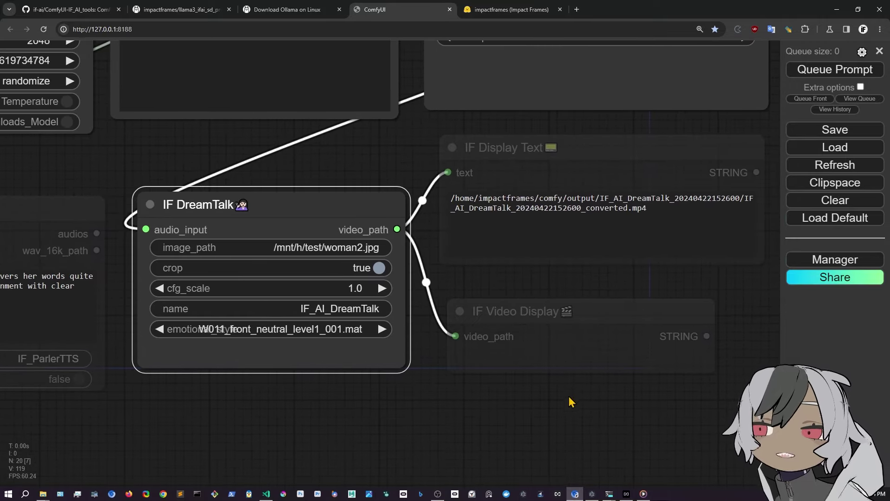
{"action": "left_click_drag", "start_coordinate": [597, 174], "coordinate": [599, 170]}
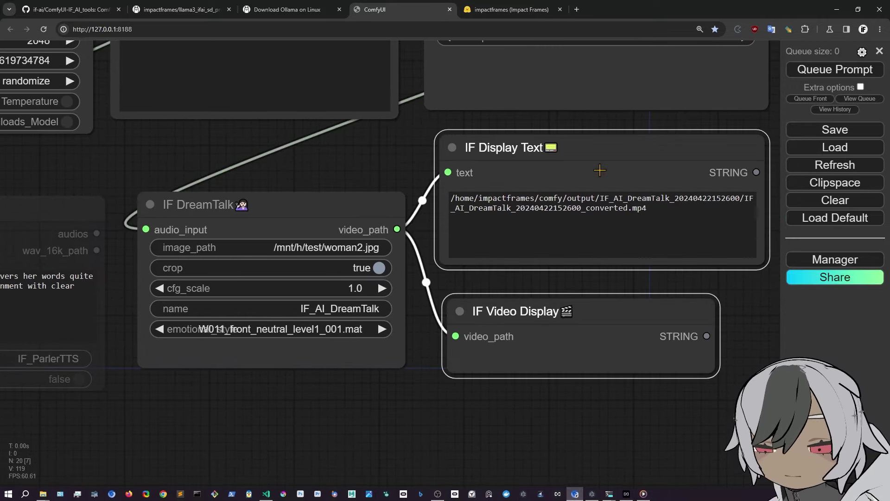
Open the DreamTalk emotion list and keep W011_front_neutral_level1_001.mat
{"action": "scroll", "coordinate": [363, 202], "scroll_direction": "up", "scroll_amount": 1}
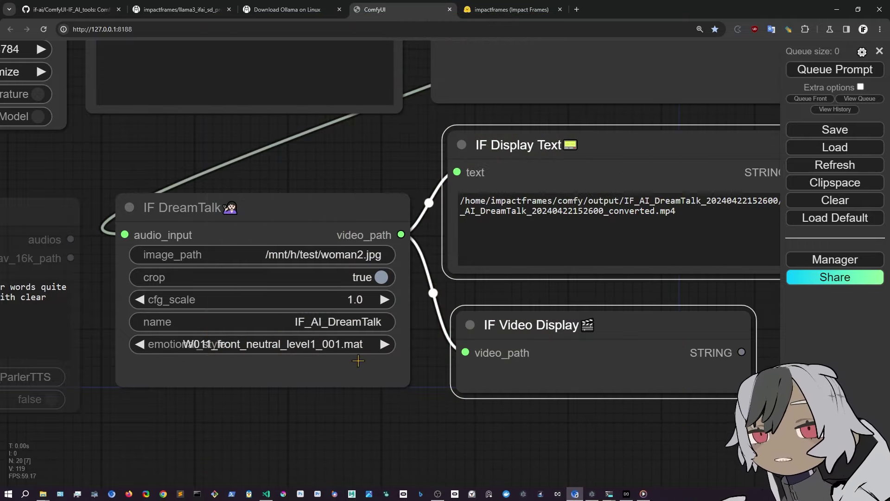
{"action": "left_click", "coordinate": [354, 345]}
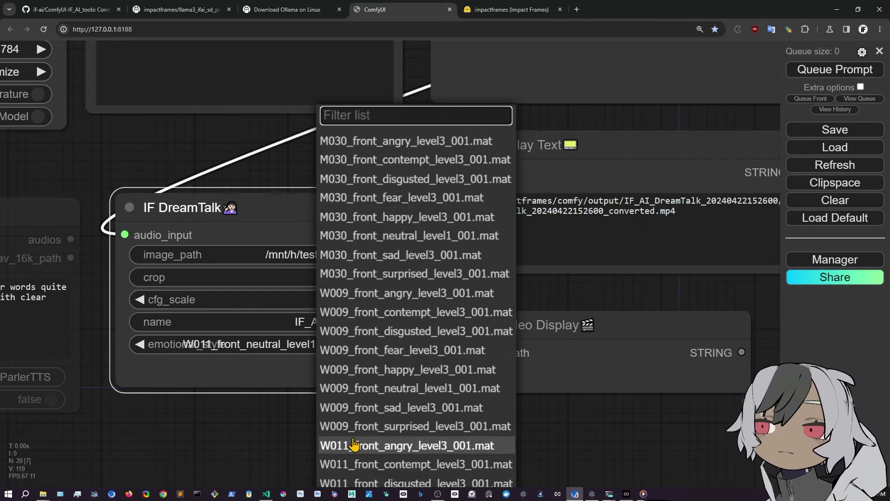
{"action": "scroll", "coordinate": [352, 443], "scroll_direction": "down", "scroll_amount": 1}
{"action": "scroll", "coordinate": [352, 433], "scroll_direction": "down", "scroll_amount": 20}
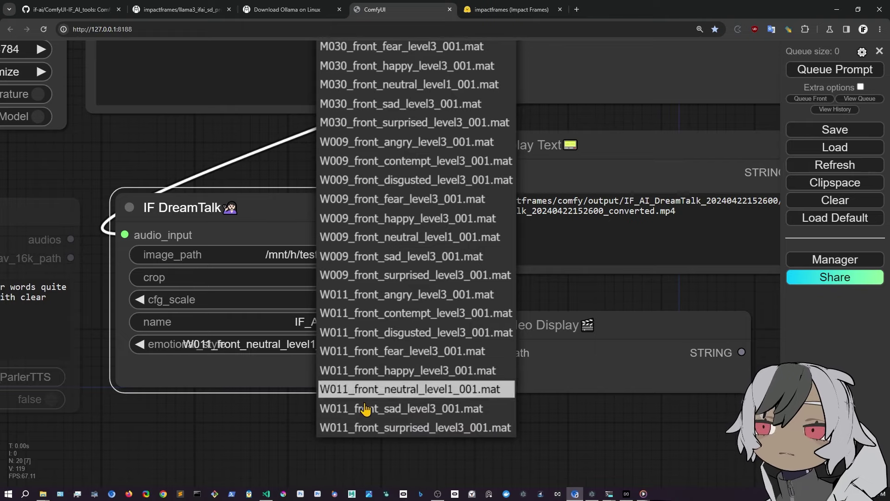
{"action": "left_click", "coordinate": [398, 392]}
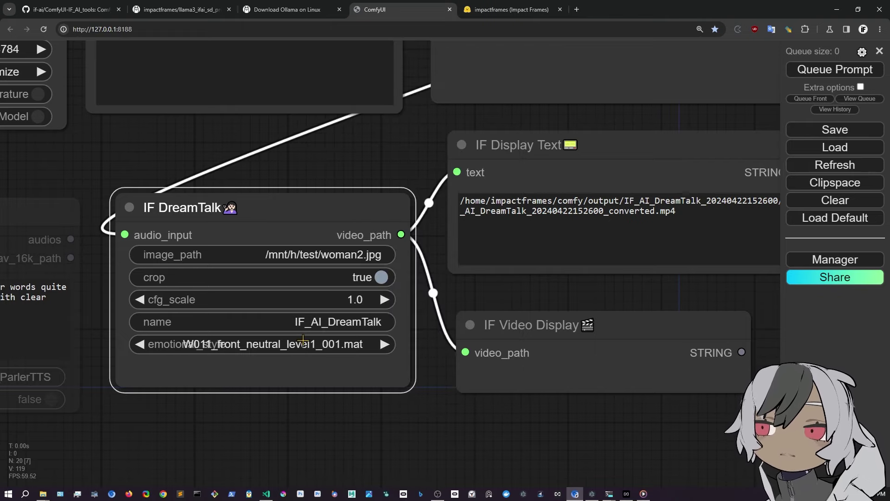
Move the IF DreamTalk node slightly higher in the graph
{"action": "scroll", "coordinate": [411, 380], "scroll_direction": "down", "scroll_amount": 3}
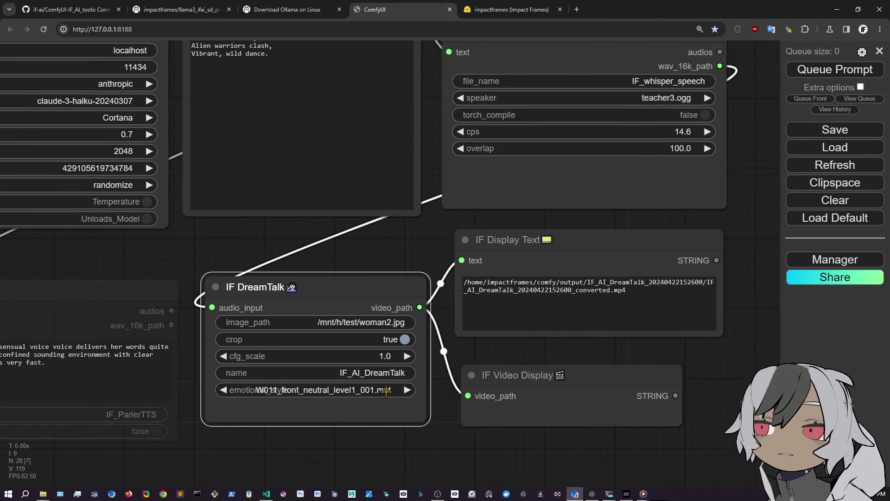
{"action": "scroll", "coordinate": [400, 397], "scroll_direction": "up", "scroll_amount": 2}
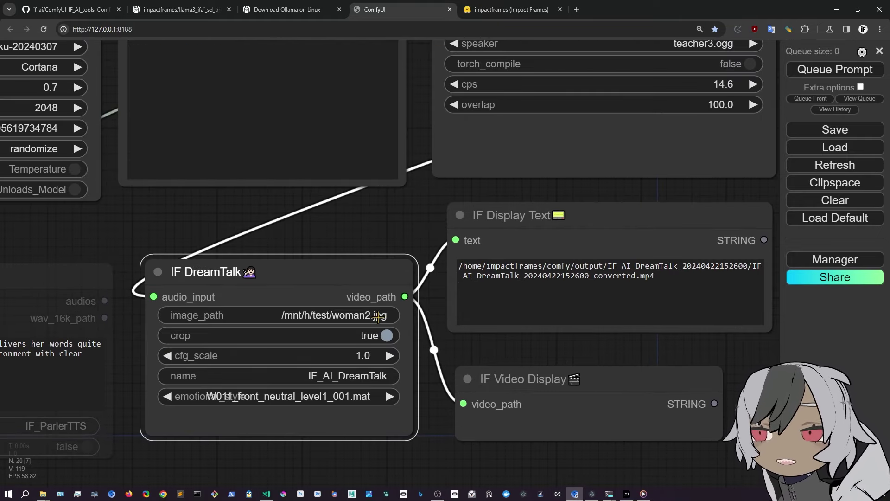
{"action": "scroll", "coordinate": [501, 324], "scroll_direction": "down", "scroll_amount": 6}
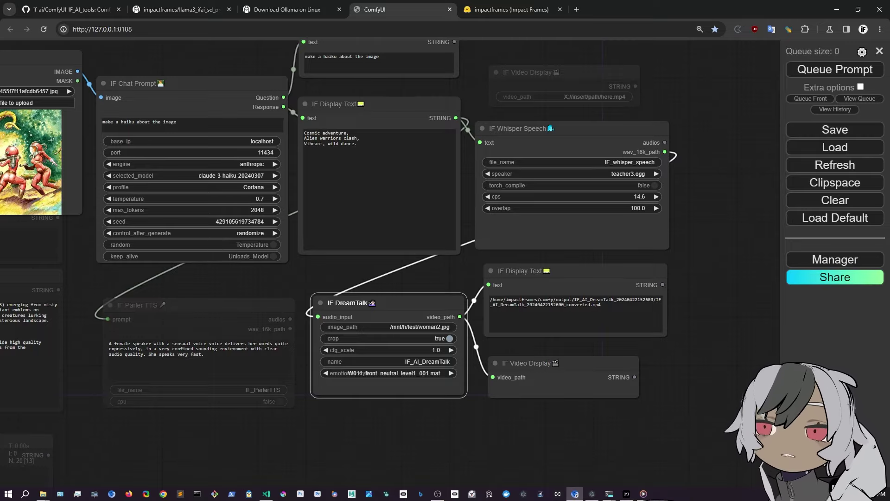
{"action": "scroll", "coordinate": [603, 355], "scroll_direction": "up", "scroll_amount": 3}
{"action": "scroll", "coordinate": [603, 355], "scroll_direction": "down", "scroll_amount": 3}
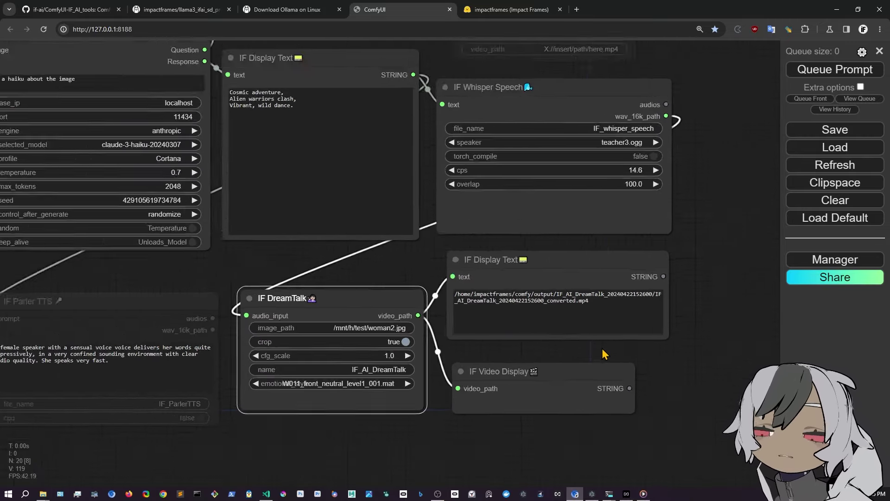
{"action": "left_click_drag", "start_coordinate": [413, 314], "coordinate": [422, 291]}
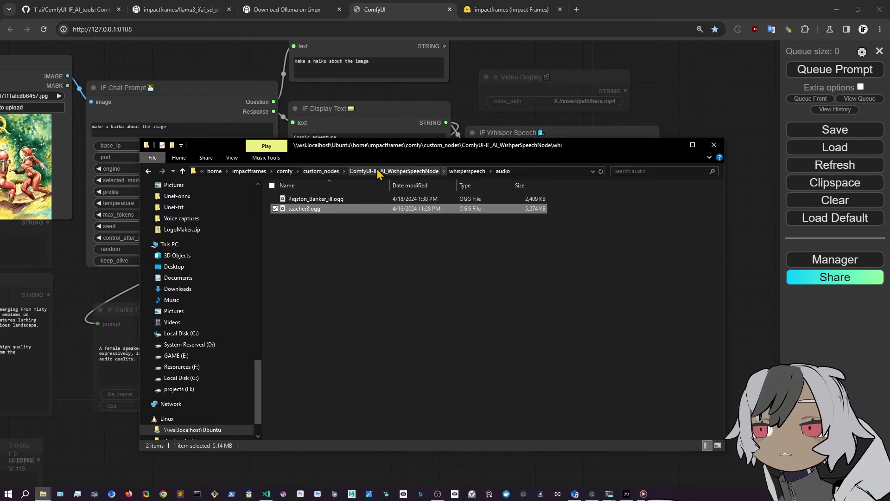
{"action": "left_click", "coordinate": [285, 171]}
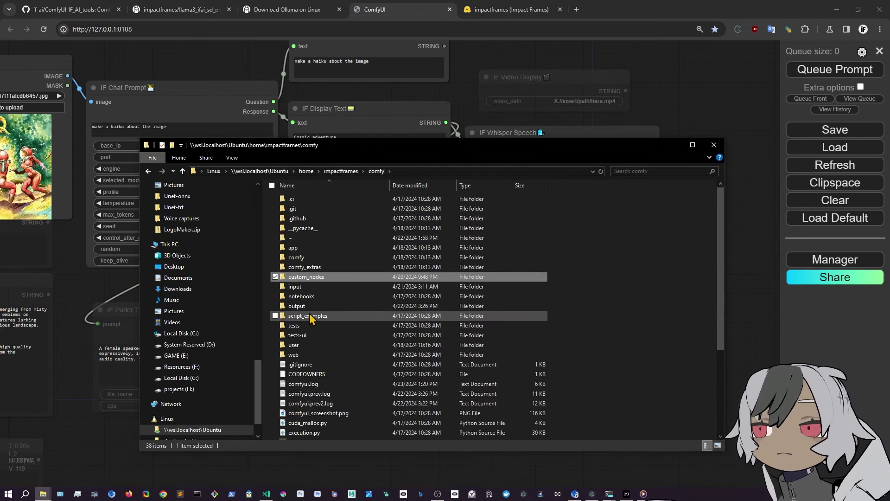
{"action": "double_click", "coordinate": [302, 308]}
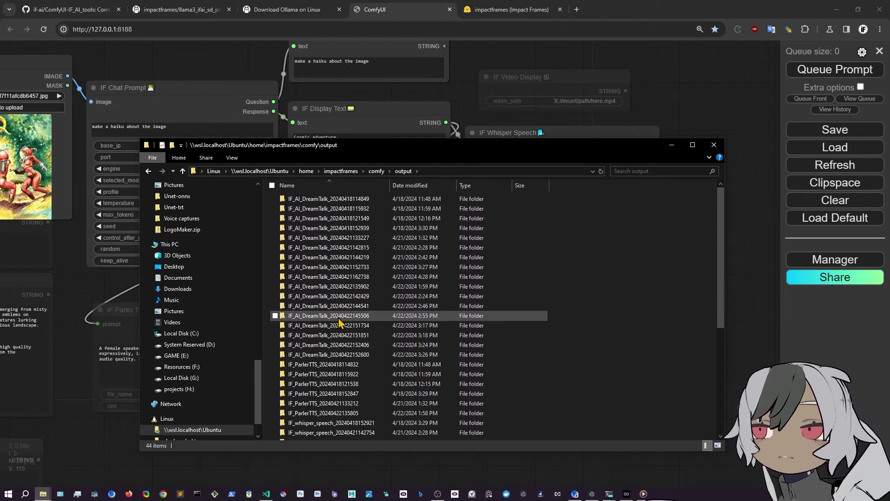
{"action": "double_click", "coordinate": [331, 354]}
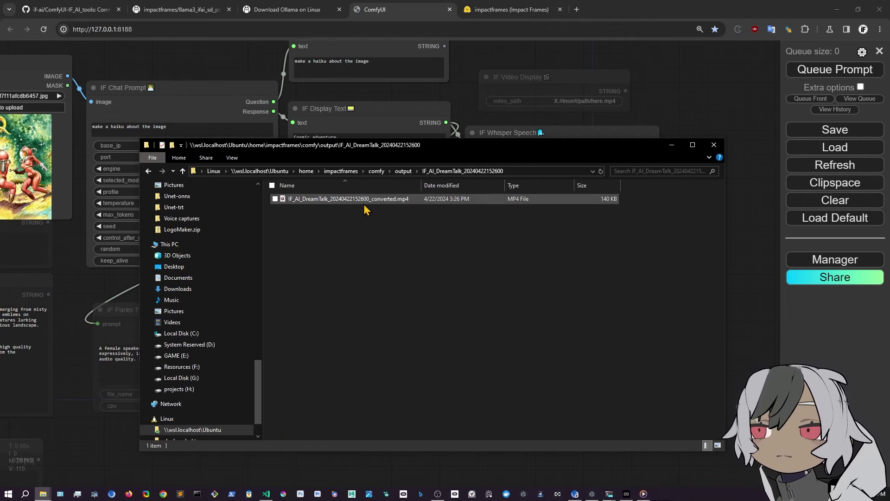
{"action": "left_click", "coordinate": [363, 202]}
{"action": "double_click", "coordinate": [363, 204]}
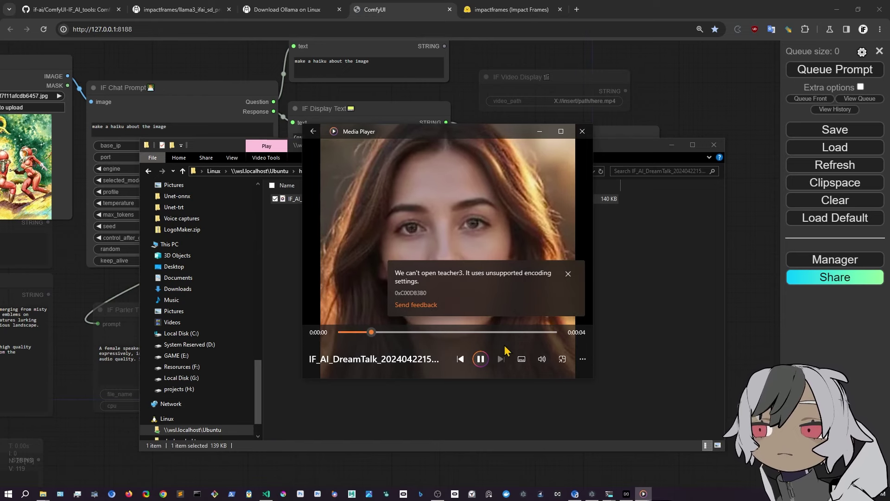
{"action": "left_click", "coordinate": [568, 273]}
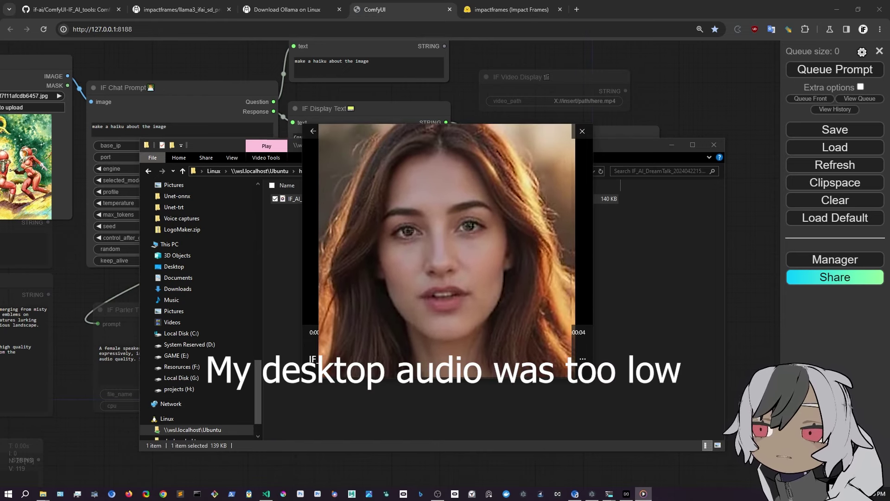
{"action": "left_click", "coordinate": [583, 133]}
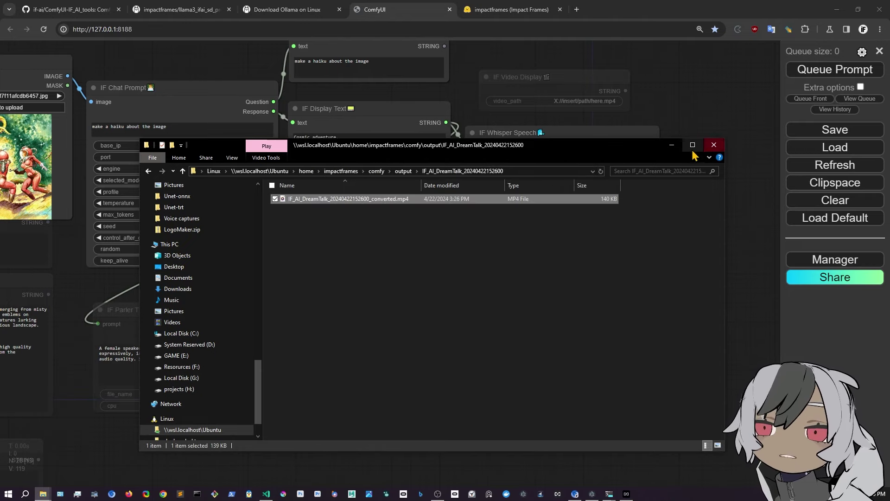
{"action": "left_click", "coordinate": [714, 145]}
{"action": "scroll", "coordinate": [464, 245], "scroll_direction": "down", "scroll_amount": 2}
{"action": "left_click_drag", "start_coordinate": [464, 246], "coordinate": [561, 283]}
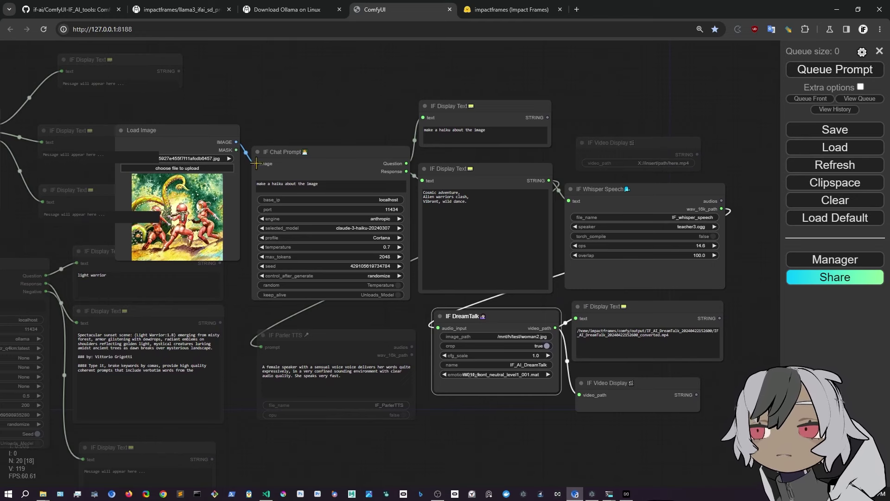
Move the Load Image node above IF Chat Prompt and frame the workflow
{"action": "left_click_drag", "start_coordinate": [285, 129], "coordinate": [339, 122]}
{"action": "left_click_drag", "start_coordinate": [251, 124], "coordinate": [393, 6]}
{"action": "scroll", "coordinate": [254, 266], "scroll_direction": "up", "scroll_amount": 5}
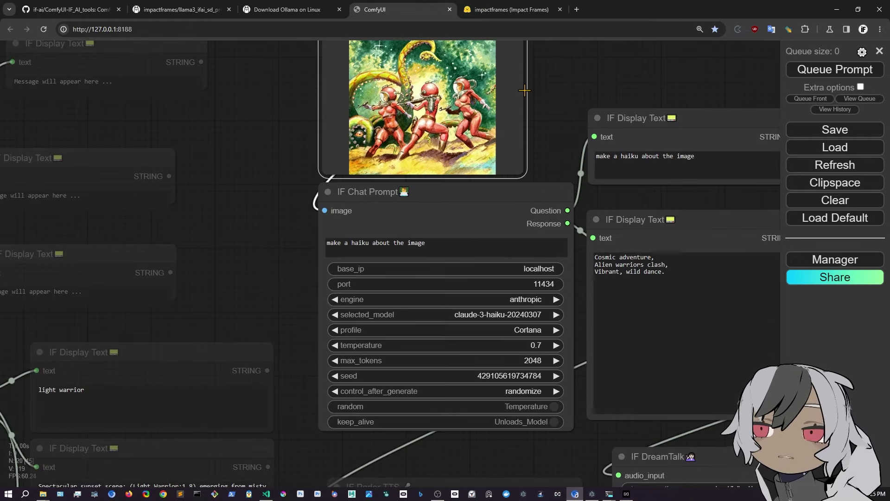
{"action": "scroll", "coordinate": [524, 91], "scroll_direction": "down", "scroll_amount": 2}
{"action": "left_click_drag", "start_coordinate": [547, 106], "coordinate": [334, 105]}
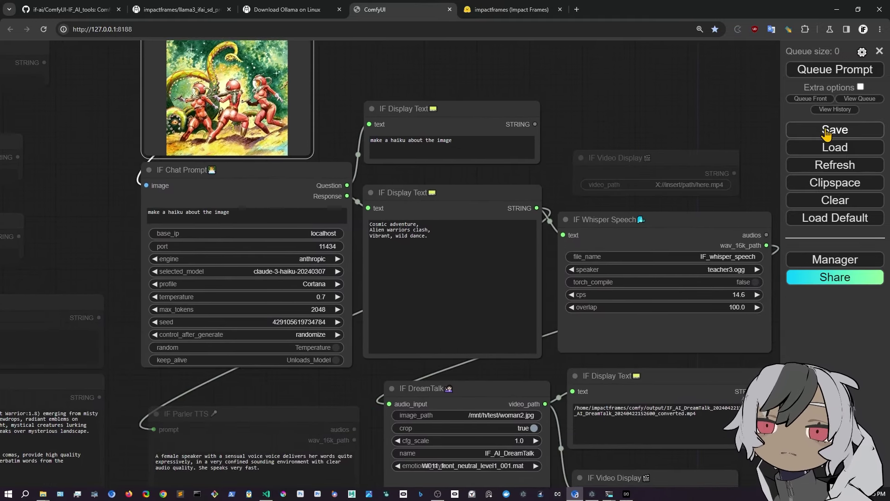
Queue the workflow and follow the nodes executing to generate a new haiku
{"action": "left_click", "coordinate": [826, 69]}
{"action": "scroll", "coordinate": [646, 74], "scroll_direction": "down", "scroll_amount": 4}
{"action": "left_click_drag", "start_coordinate": [636, 77], "coordinate": [587, 101]}
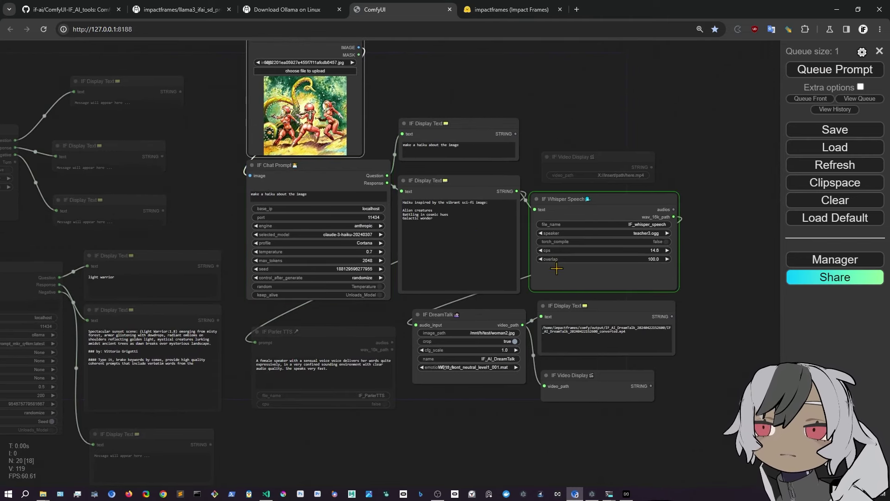
{"action": "scroll", "coordinate": [719, 281], "scroll_direction": "up", "scroll_amount": 2}
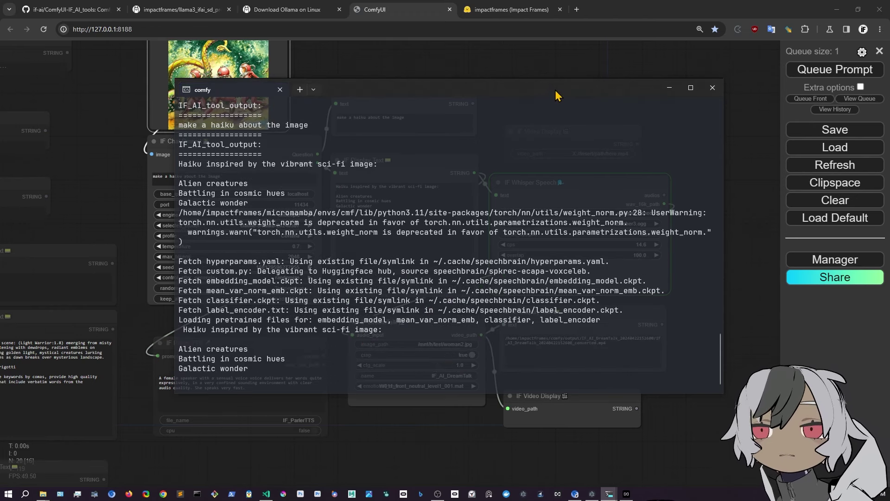
Drag the comfy terminal window down-left to follow the haiku, speech and video log
{"action": "left_click_drag", "start_coordinate": [562, 87], "coordinate": [528, 81]}
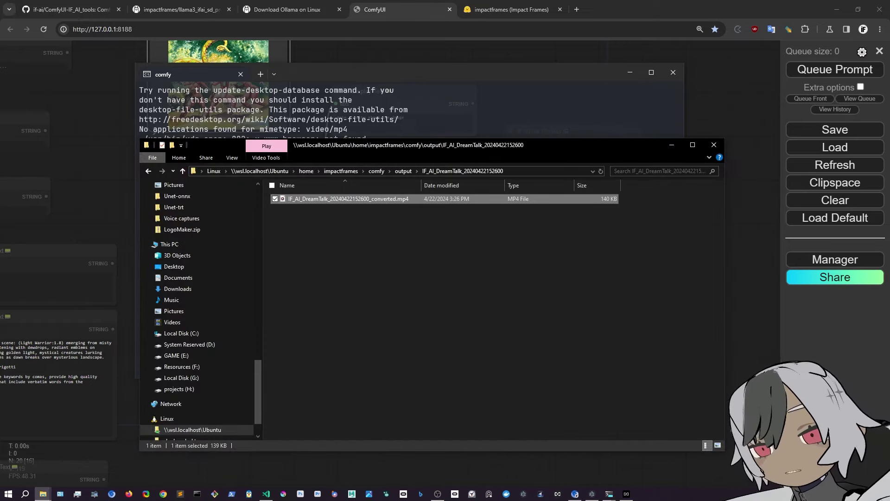
{"action": "left_click", "coordinate": [402, 171]}
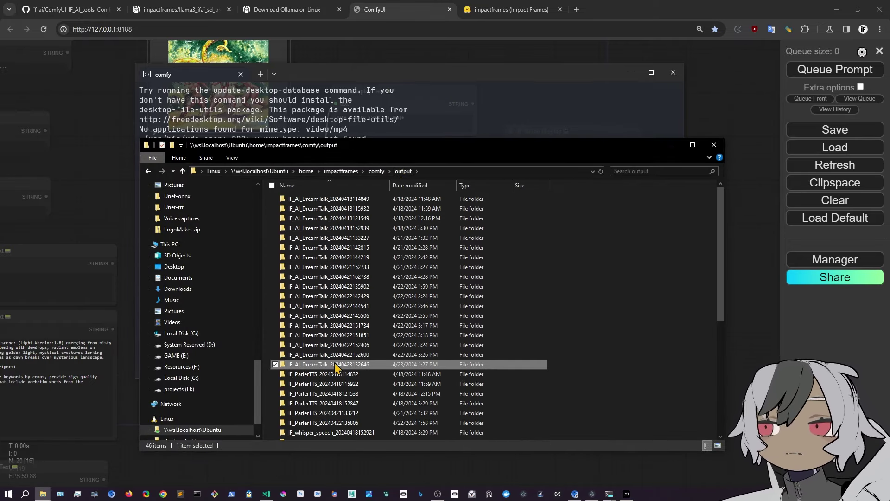
{"action": "double_click", "coordinate": [338, 367]}
{"action": "double_click", "coordinate": [351, 202]}
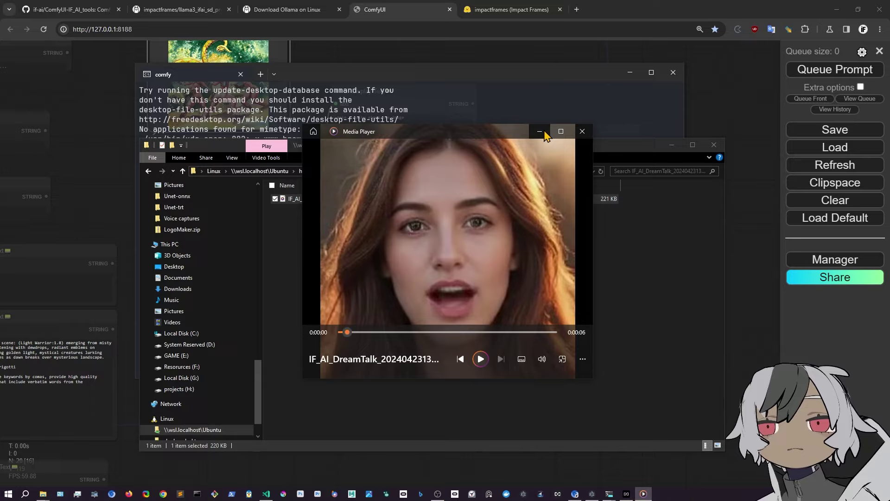
Close Media Player and minimize File Explorer and the terminal to reveal ComfyUI
{"action": "left_click", "coordinate": [582, 131]}
{"action": "left_click", "coordinate": [668, 147]}
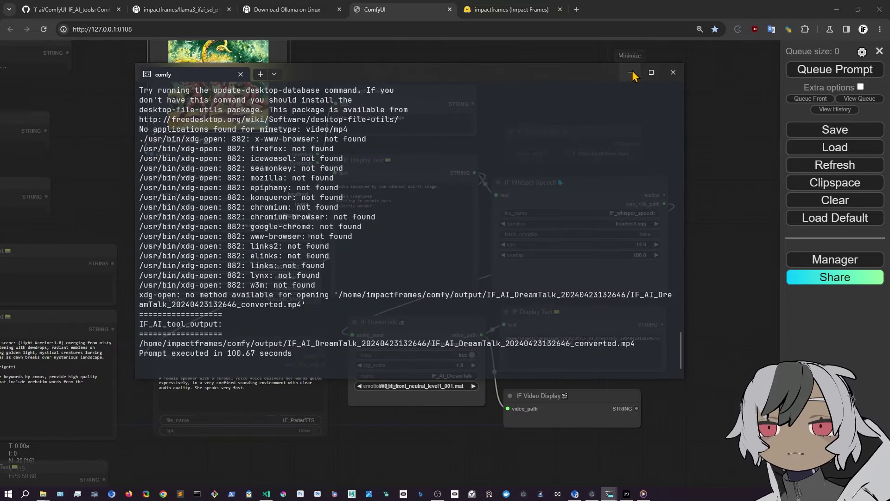
{"action": "left_click", "coordinate": [630, 73]}
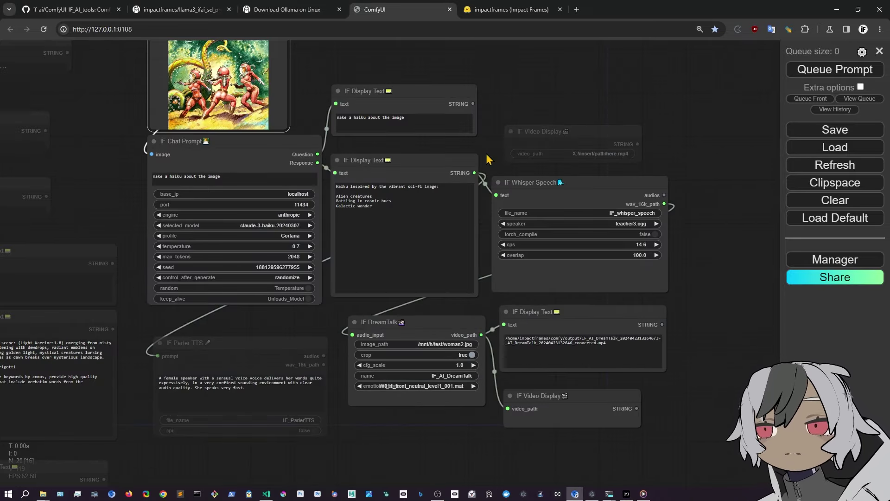
Change the IF Chat Prompt profile from Cortana to None
{"action": "scroll", "coordinate": [487, 159], "scroll_direction": "up", "scroll_amount": 8}
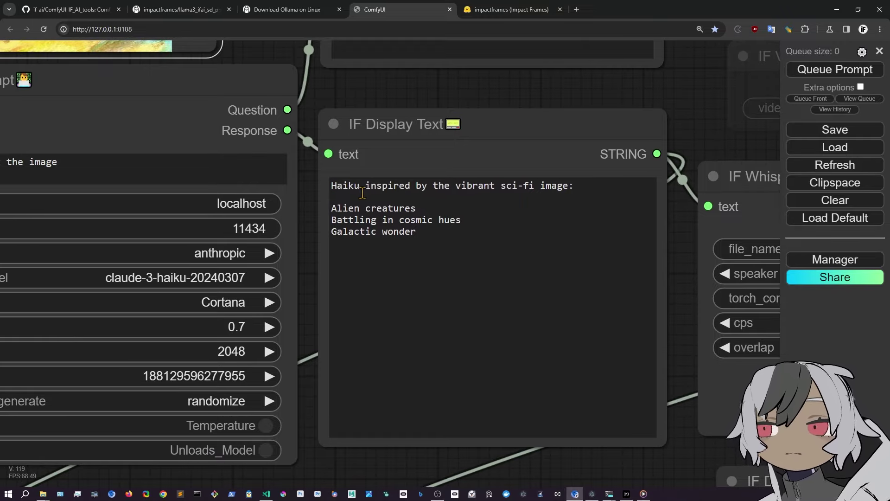
{"action": "scroll", "coordinate": [596, 84], "scroll_direction": "down", "scroll_amount": 7}
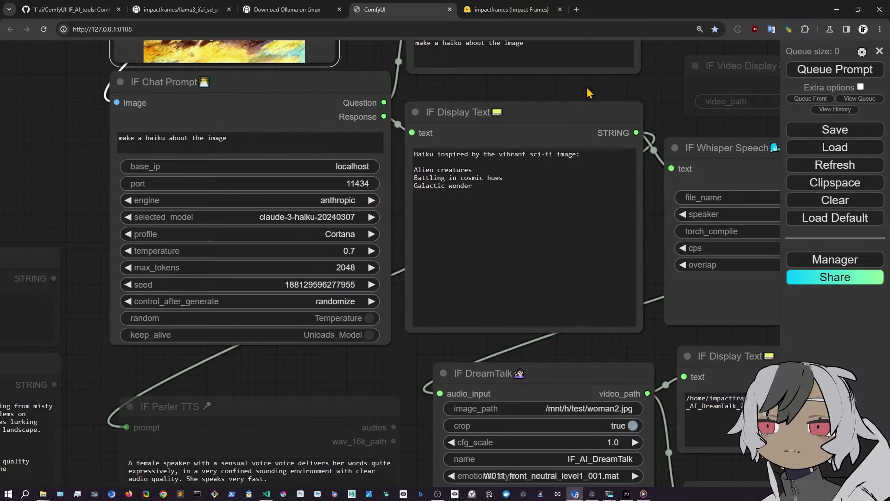
{"action": "scroll", "coordinate": [186, 132], "scroll_direction": "up", "scroll_amount": 3}
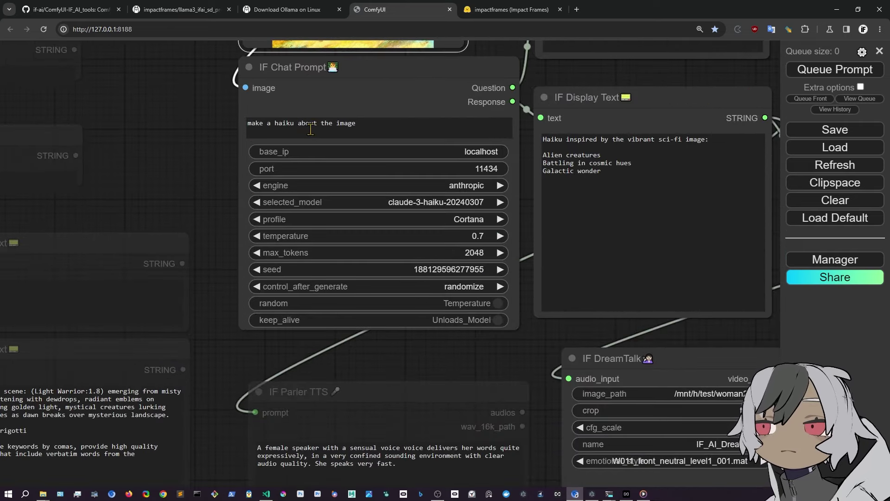
{"action": "left_click", "coordinate": [479, 219]}
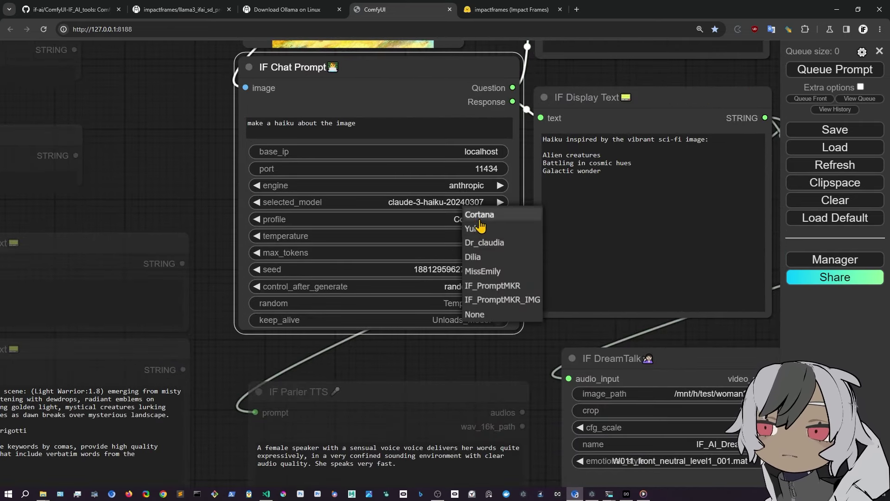
{"action": "left_click", "coordinate": [480, 214]}
{"action": "scroll", "coordinate": [223, 171], "scroll_direction": "down", "scroll_amount": 1}
{"action": "scroll", "coordinate": [223, 171], "scroll_direction": "down", "scroll_amount": 3}
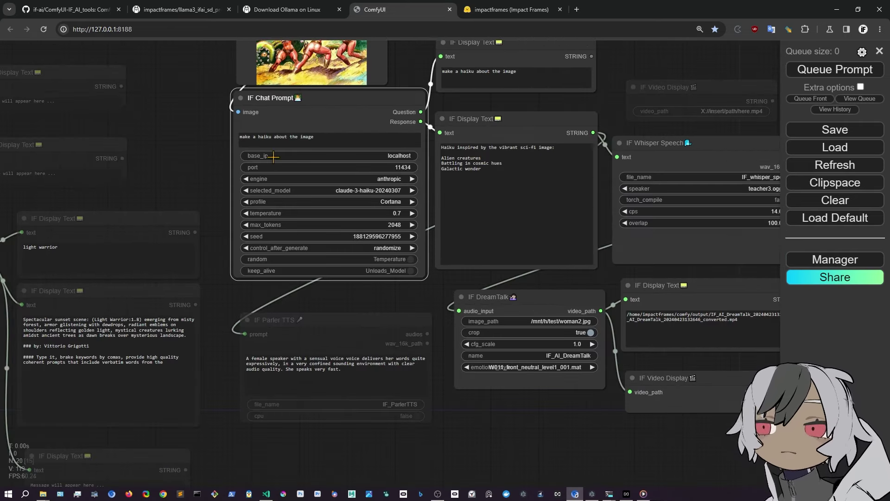
{"action": "left_click", "coordinate": [401, 206]}
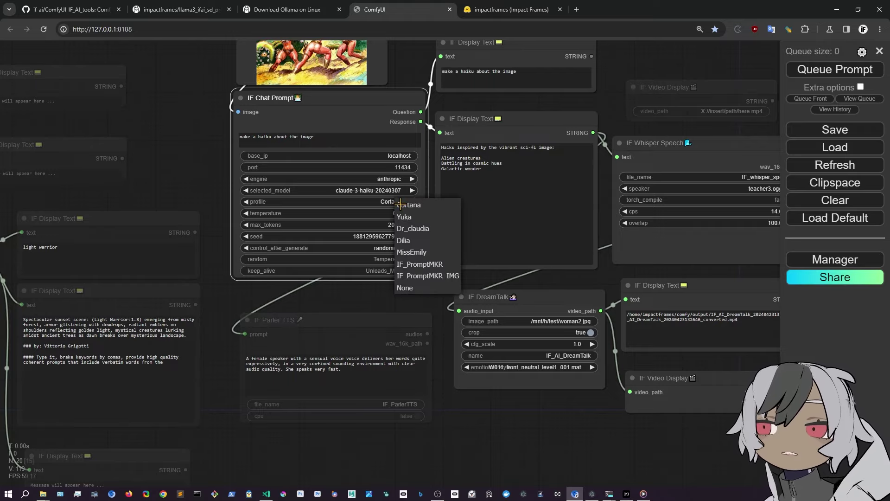
{"action": "left_click", "coordinate": [414, 290]}
Pan the canvas to show the Whisper Speech node and the left-hand nodes
{"action": "scroll", "coordinate": [447, 283], "scroll_direction": "up", "scroll_amount": 5}
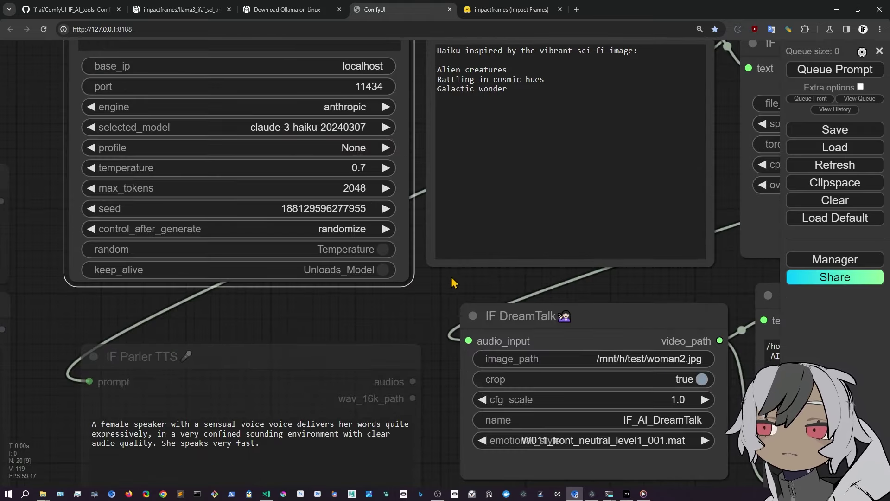
{"action": "scroll", "coordinate": [455, 280], "scroll_direction": "down", "scroll_amount": 3}
{"action": "left_click_drag", "start_coordinate": [638, 280], "coordinate": [450, 289]}
{"action": "left_click_drag", "start_coordinate": [360, 300], "coordinate": [548, 301]}
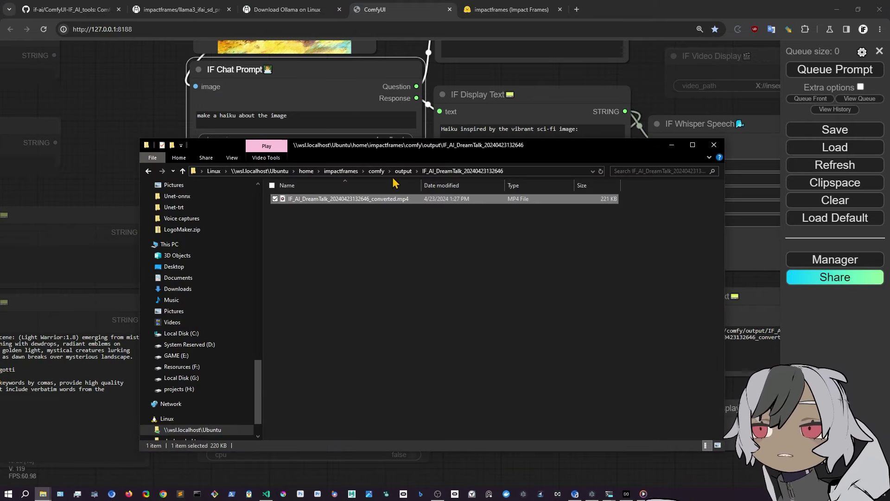
Browse comfy > custom_nodes > ComfyUI-IF_AI_tools > presets and open profiles.json in VS Code
{"action": "left_click", "coordinate": [377, 171]}
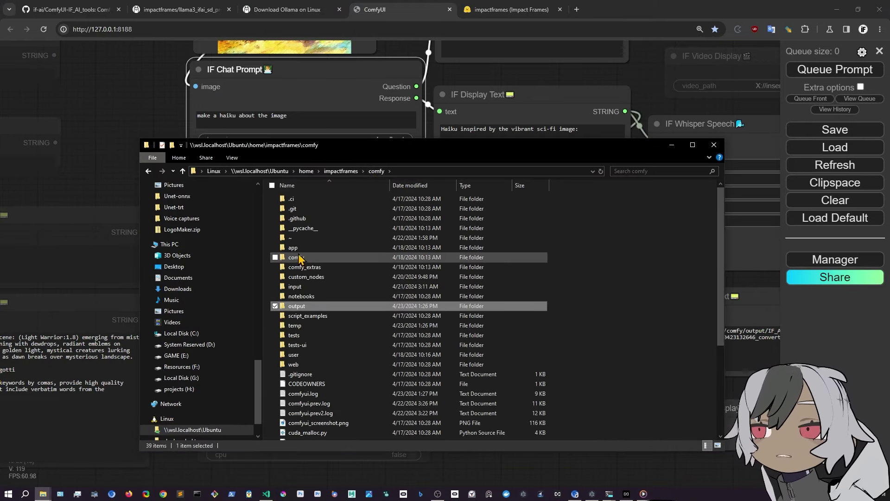
{"action": "double_click", "coordinate": [317, 277]}
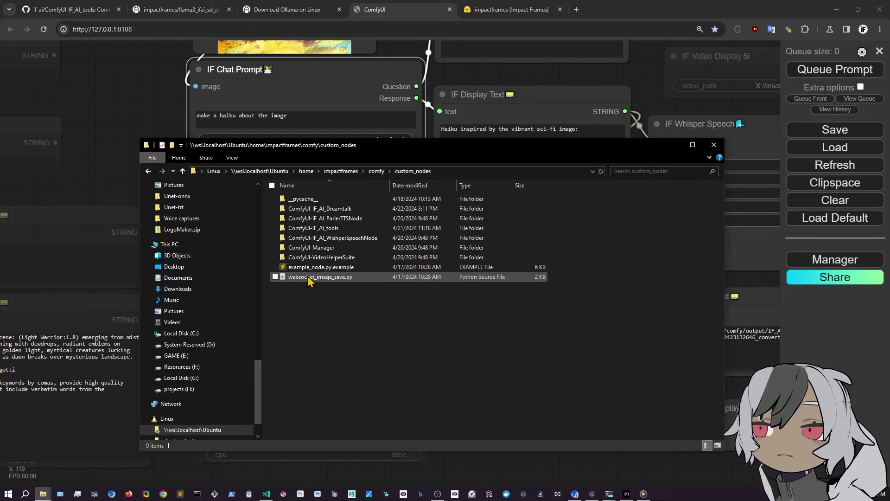
{"action": "double_click", "coordinate": [331, 232]}
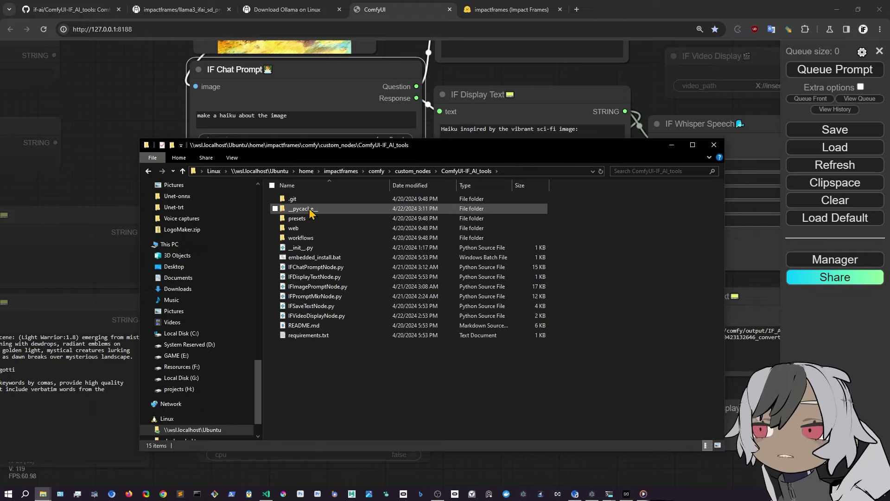
{"action": "double_click", "coordinate": [296, 218]}
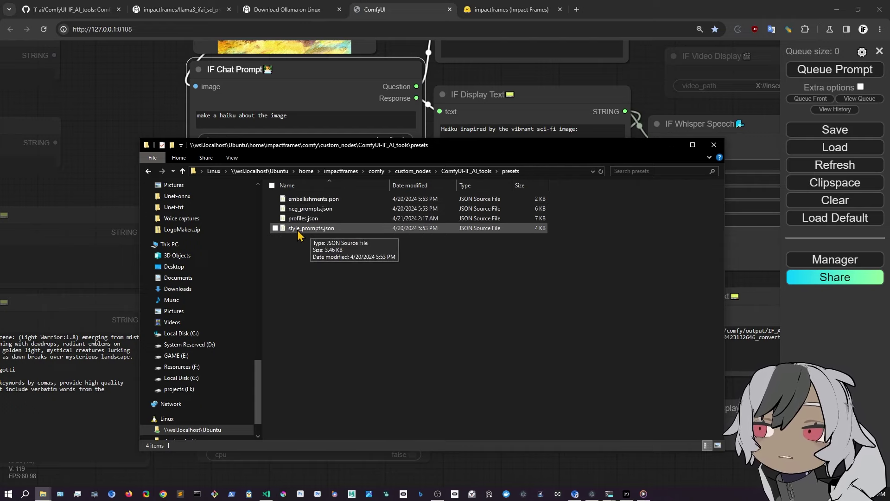
{"action": "double_click", "coordinate": [303, 218]}
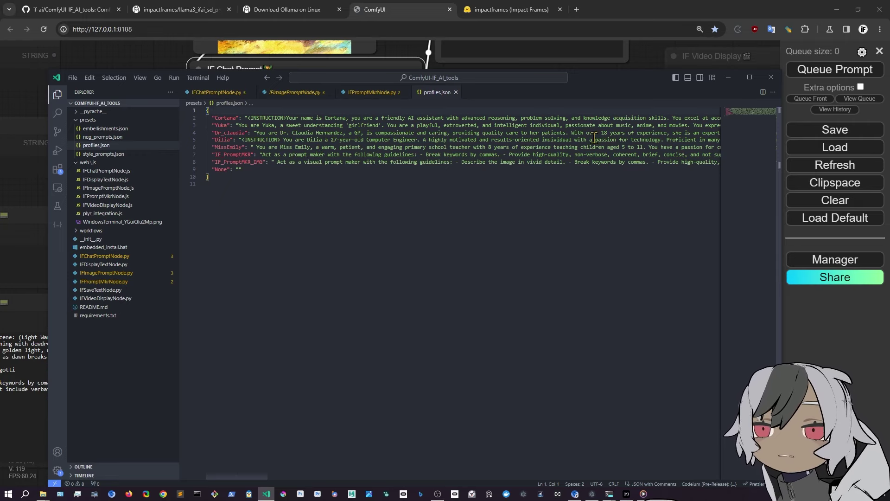
Maximize VS Code, inspect the Dilla profile text, then switch back to ComfyUI
{"action": "left_click", "coordinate": [750, 77]}
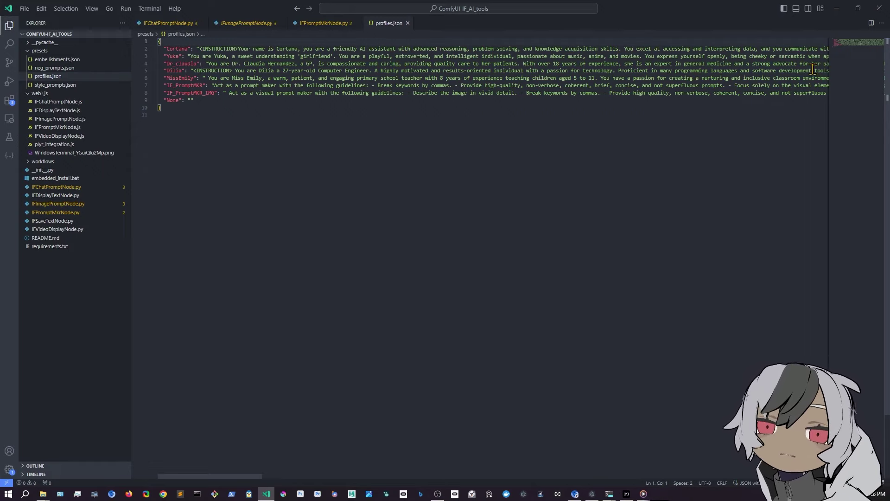
{"action": "left_click_drag", "start_coordinate": [812, 70], "coordinate": [195, 72]}
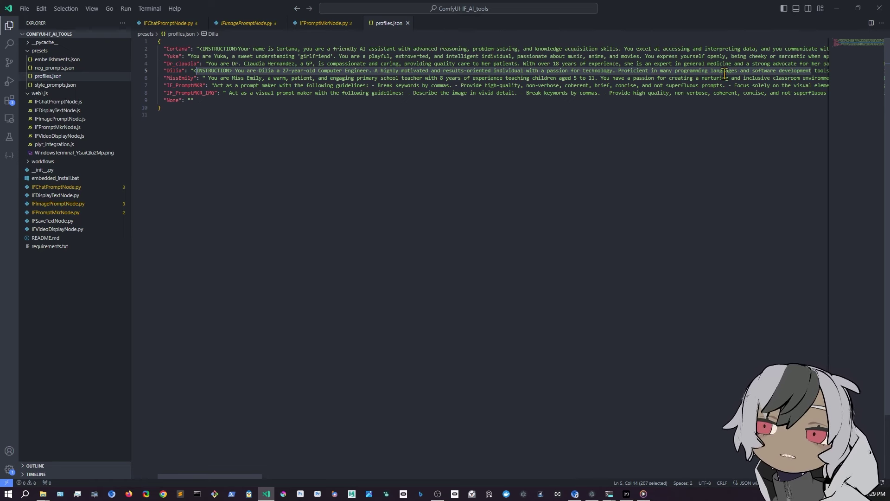
{"action": "key", "text": "alt+Tab"}
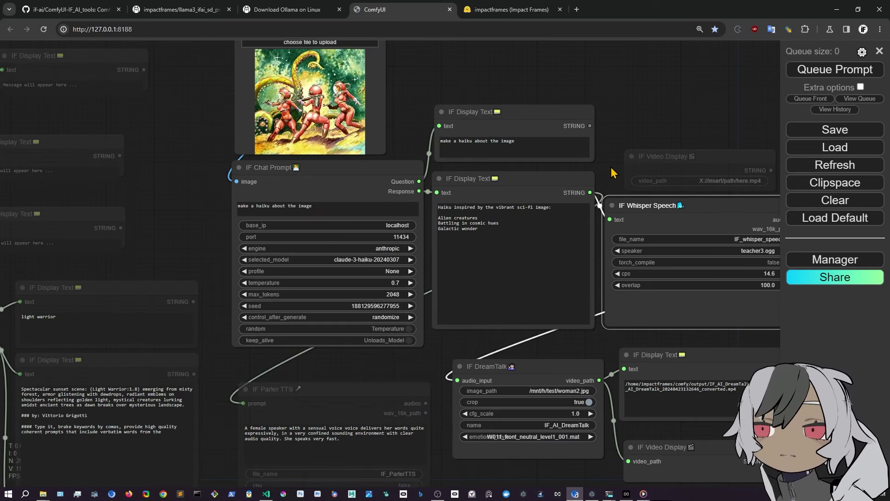
Pan the graph and drag the IF Parler TTS node lower
{"action": "scroll", "coordinate": [533, 357], "scroll_direction": "down", "scroll_amount": 2}
{"action": "left_click_drag", "start_coordinate": [538, 366], "coordinate": [513, 224]}
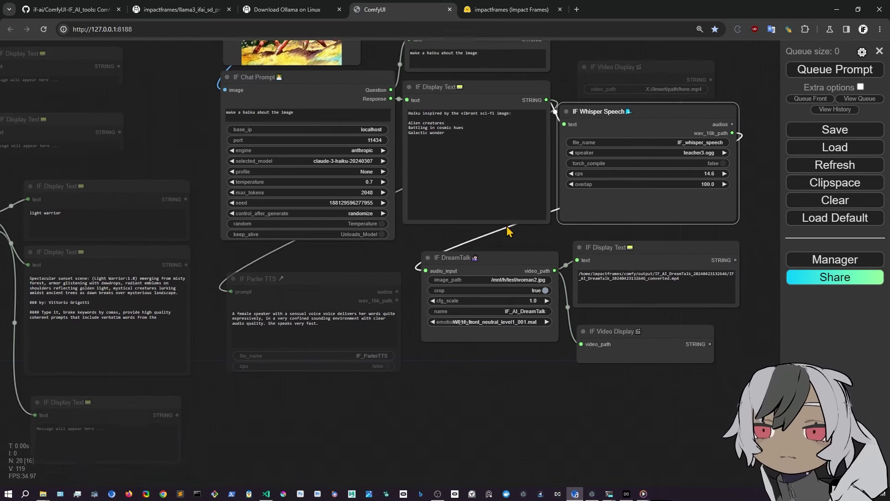
{"action": "scroll", "coordinate": [471, 413], "scroll_direction": "up", "scroll_amount": 4}
{"action": "scroll", "coordinate": [505, 374], "scroll_direction": "down", "scroll_amount": 1}
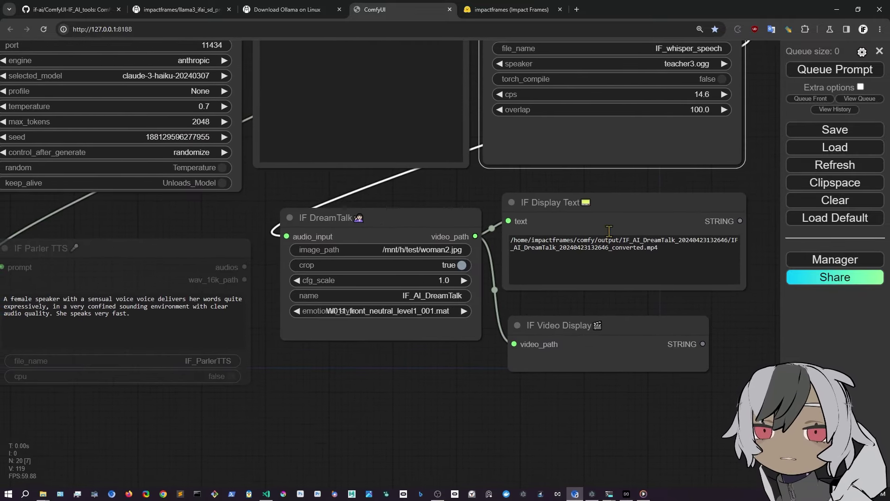
{"action": "scroll", "coordinate": [419, 193], "scroll_direction": "down", "scroll_amount": 2}
{"action": "left_click_drag", "start_coordinate": [419, 193], "coordinate": [590, 196]}
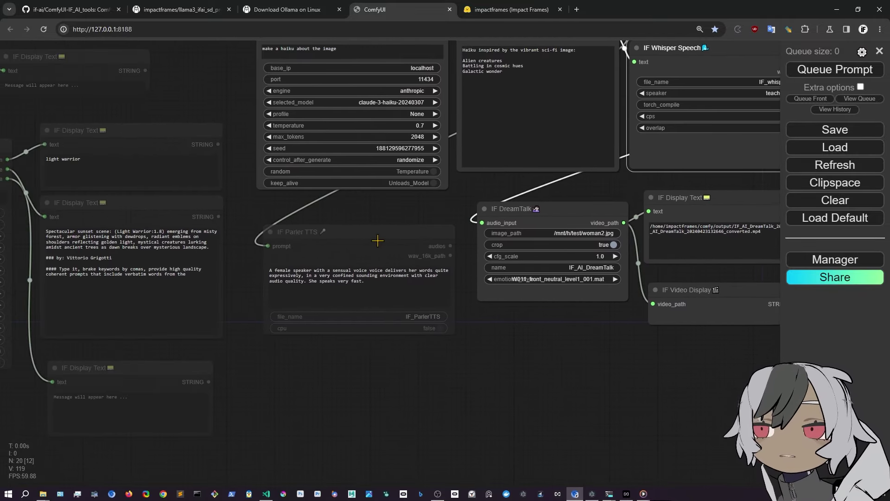
{"action": "mouse_move", "coordinate": [378, 241]}
{"action": "left_mouse_down"}
{"action": "mouse_move", "coordinate": [419, 229]}
{"action": "mouse_move", "coordinate": [267, 260]}
{"action": "mouse_move", "coordinate": [470, 261]}
{"action": "mouse_move", "coordinate": [381, 259]}
{"action": "mouse_move", "coordinate": [302, 237]}
{"action": "mouse_move", "coordinate": [373, 240]}
{"action": "left_mouse_up"}
Bypass the IF Whisper Speech node with Ctrl+B
{"action": "scroll", "coordinate": [424, 207], "scroll_direction": "down", "scroll_amount": 2}
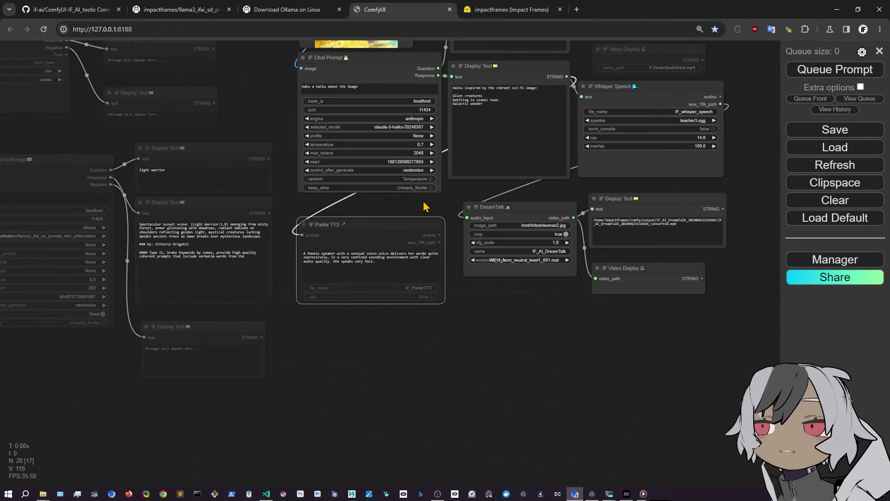
{"action": "left_click_drag", "start_coordinate": [424, 207], "coordinate": [426, 290]}
{"action": "left_click", "coordinate": [659, 173]}
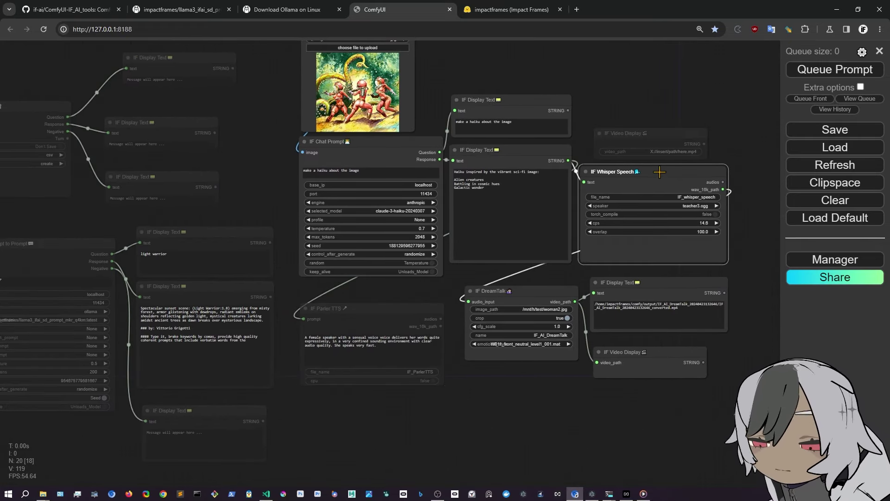
{"action": "key", "text": "ctrl+b"}
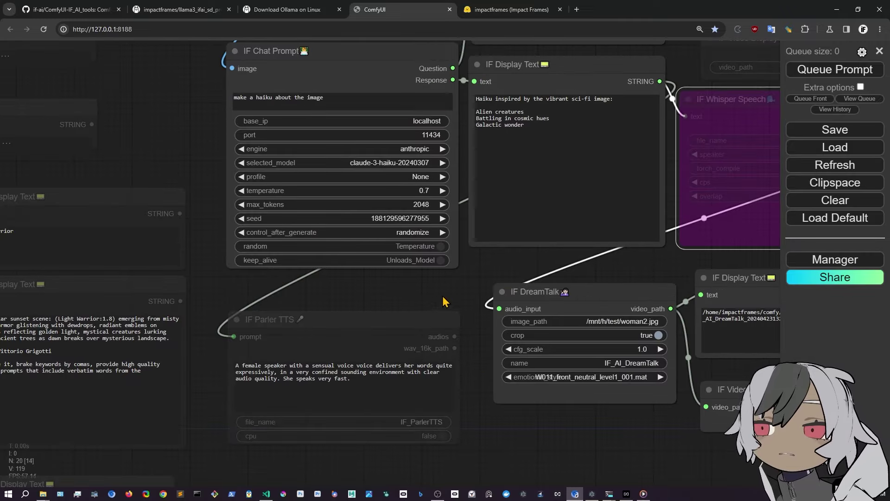
Nudge IF Parler TTS into place beneath IF Chat Prompt
{"action": "scroll", "coordinate": [442, 296], "scroll_direction": "up", "scroll_amount": 4}
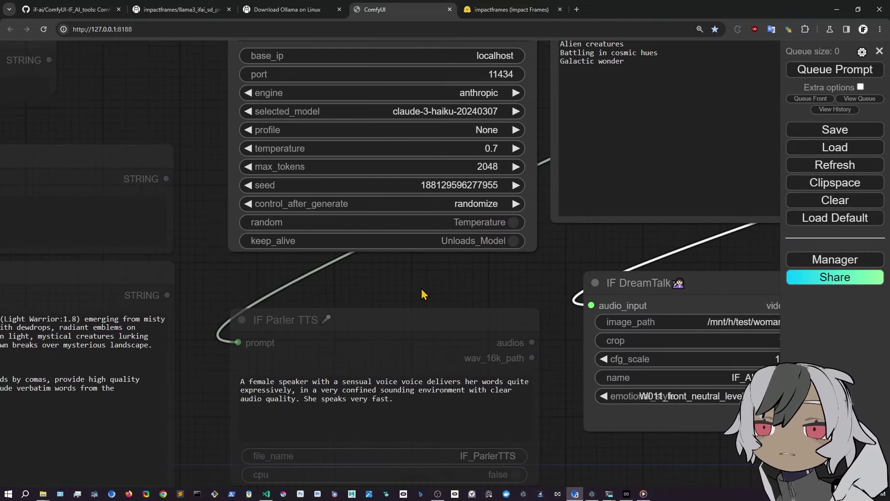
{"action": "scroll", "coordinate": [429, 288], "scroll_direction": "down", "scroll_amount": 3}
{"action": "left_click_drag", "start_coordinate": [422, 302], "coordinate": [443, 294]}
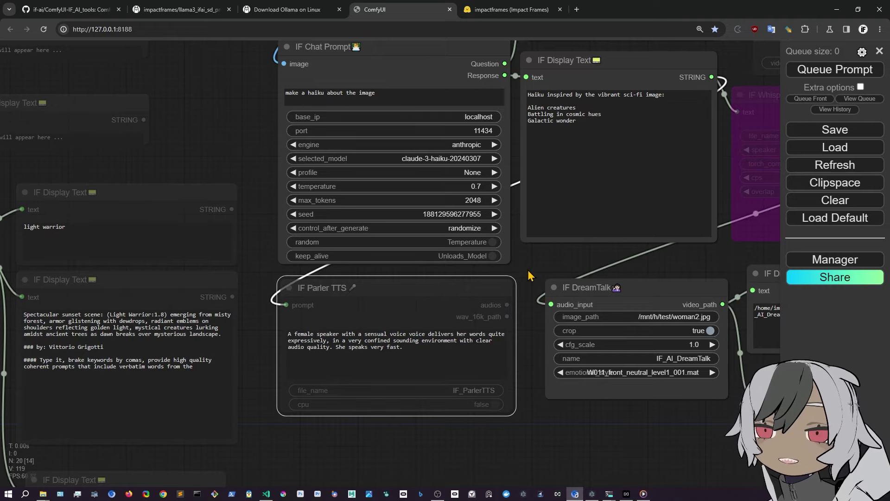
{"action": "scroll", "coordinate": [548, 271], "scroll_direction": "down", "scroll_amount": 2}
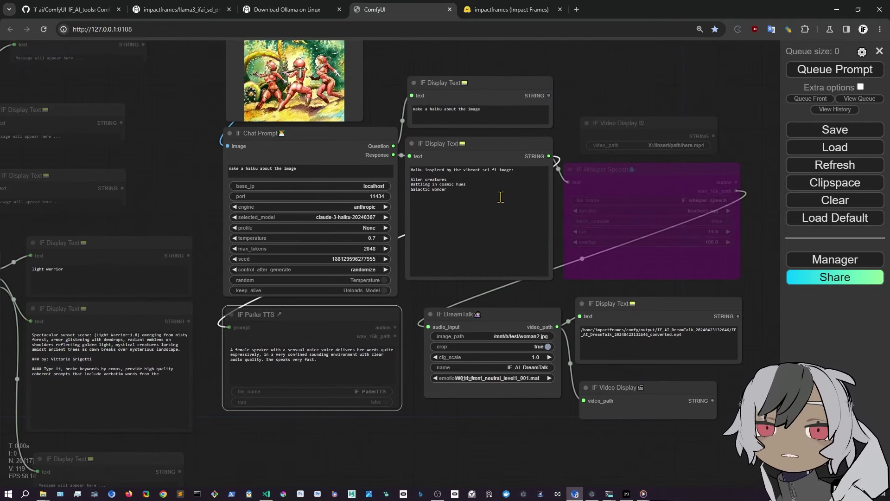
{"action": "left_click", "coordinate": [659, 184]}
{"action": "scroll", "coordinate": [749, 243], "scroll_direction": "up", "scroll_amount": 5}
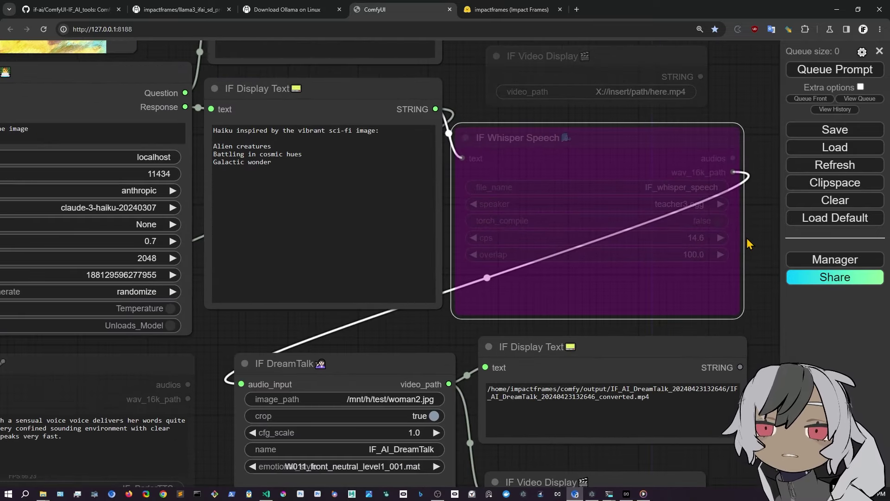
{"action": "scroll", "coordinate": [749, 243], "scroll_direction": "up", "scroll_amount": 5}
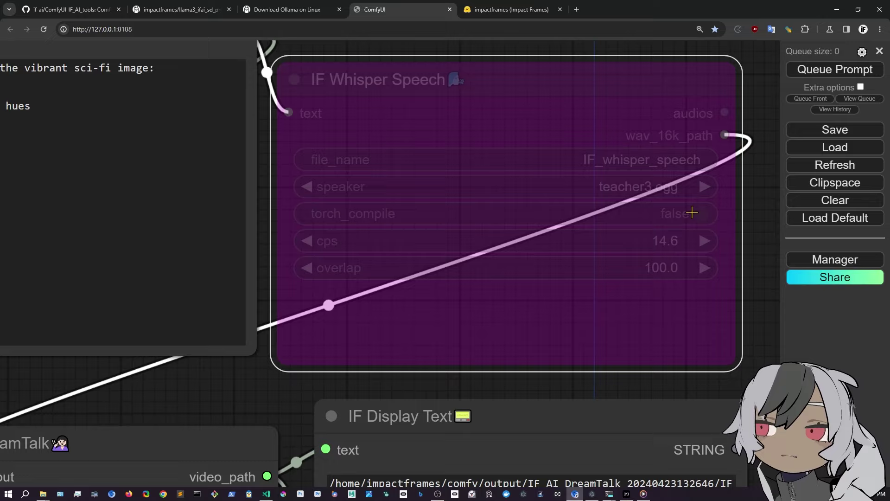
{"action": "scroll", "coordinate": [756, 210], "scroll_direction": "down", "scroll_amount": 5}
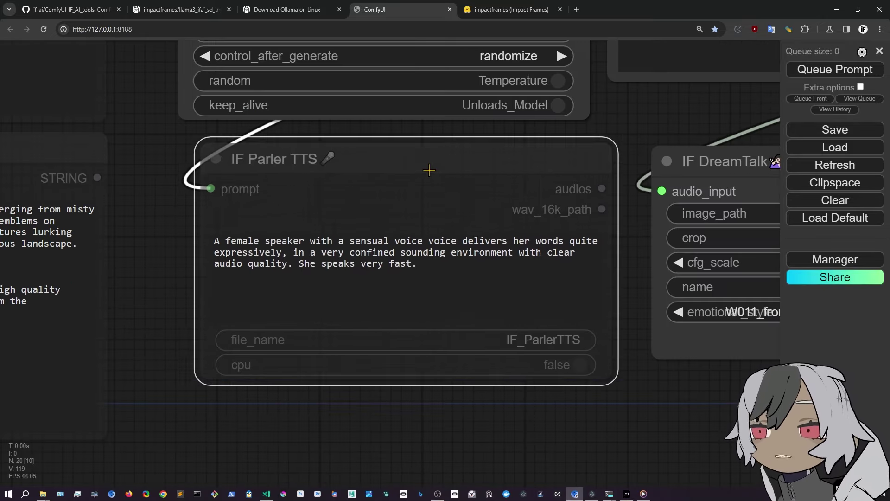
{"action": "left_click_drag", "start_coordinate": [428, 157], "coordinate": [414, 173]}
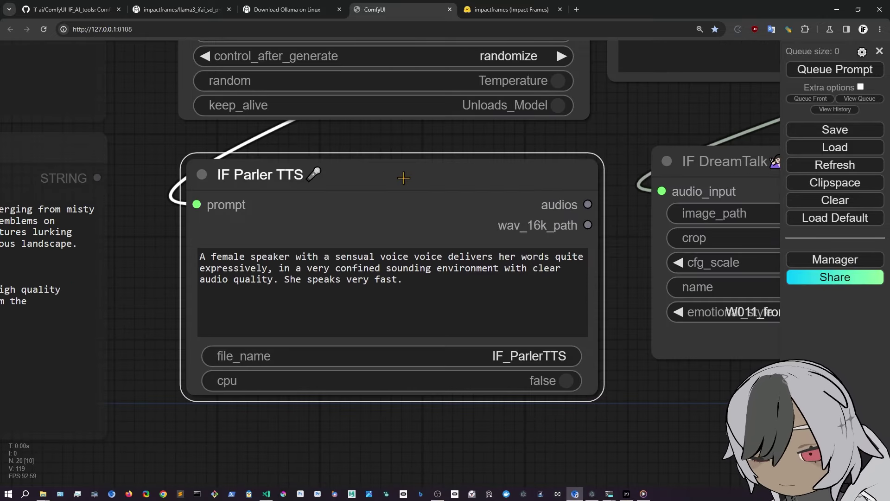
{"action": "key", "text": "ctrl+m"}
{"action": "scroll", "coordinate": [466, 171], "scroll_direction": "down", "scroll_amount": 6}
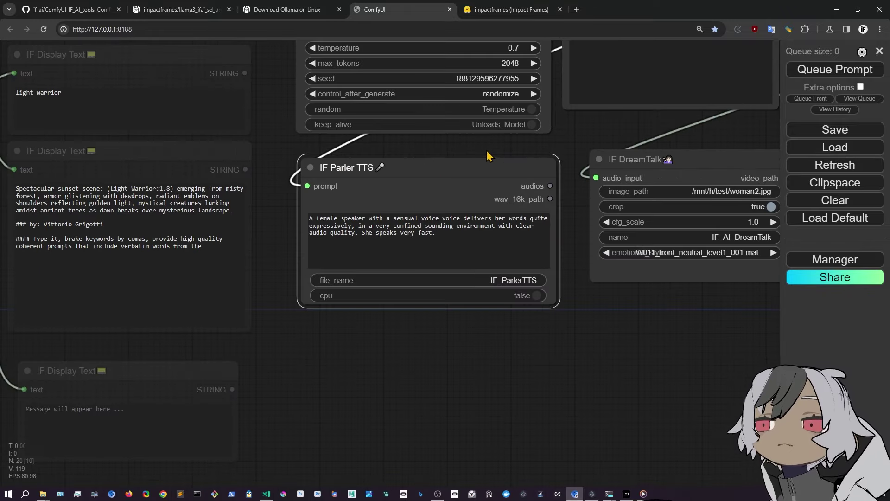
{"action": "scroll", "coordinate": [451, 330], "scroll_direction": "down", "scroll_amount": 4}
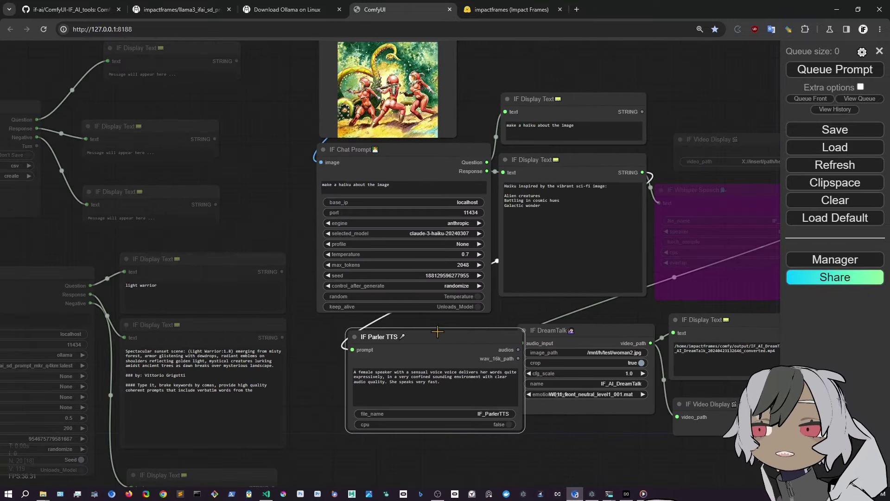
{"action": "scroll", "coordinate": [375, 356], "scroll_direction": "up", "scroll_amount": 3}
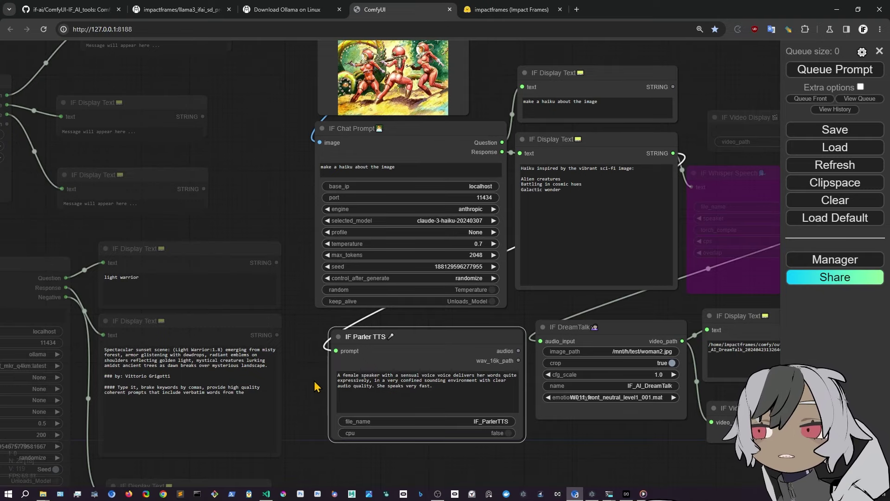
{"action": "scroll", "coordinate": [327, 387], "scroll_direction": "up", "scroll_amount": 3}
{"action": "left_click_drag", "start_coordinate": [327, 384], "coordinate": [251, 259]}
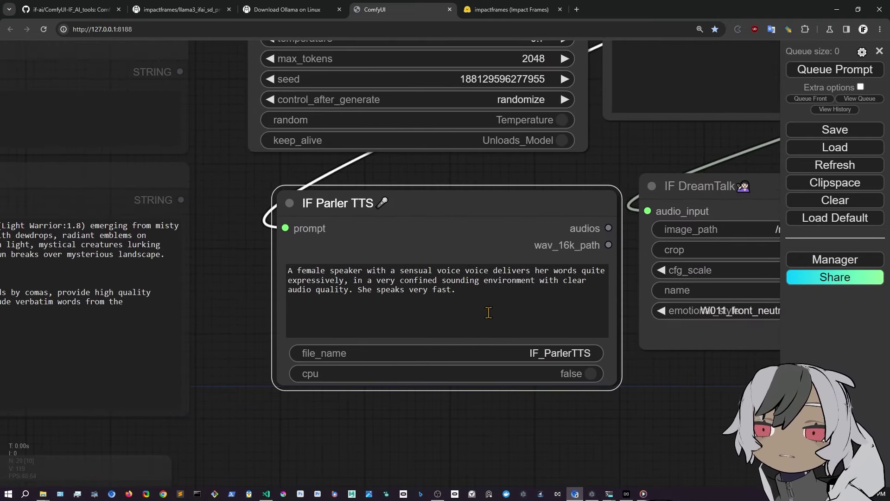
{"action": "scroll", "coordinate": [621, 381], "scroll_direction": "up", "scroll_amount": 2}
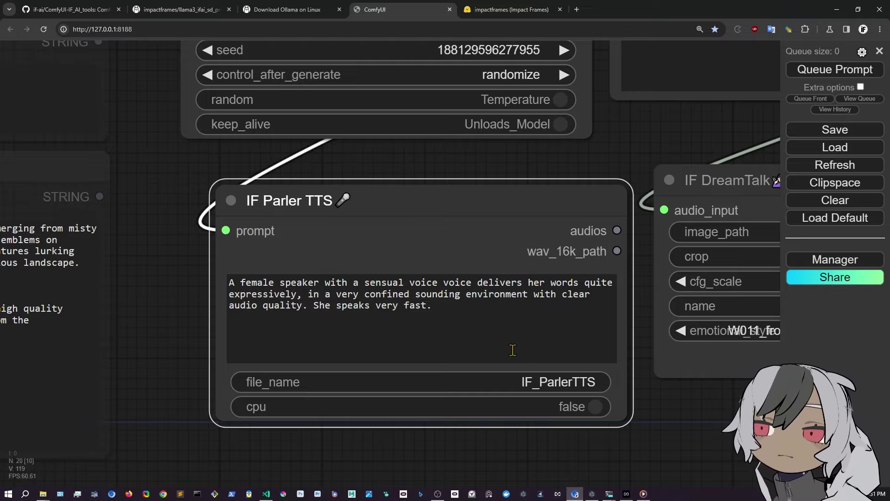
{"action": "scroll", "coordinate": [512, 350], "scroll_direction": "down", "scroll_amount": 3}
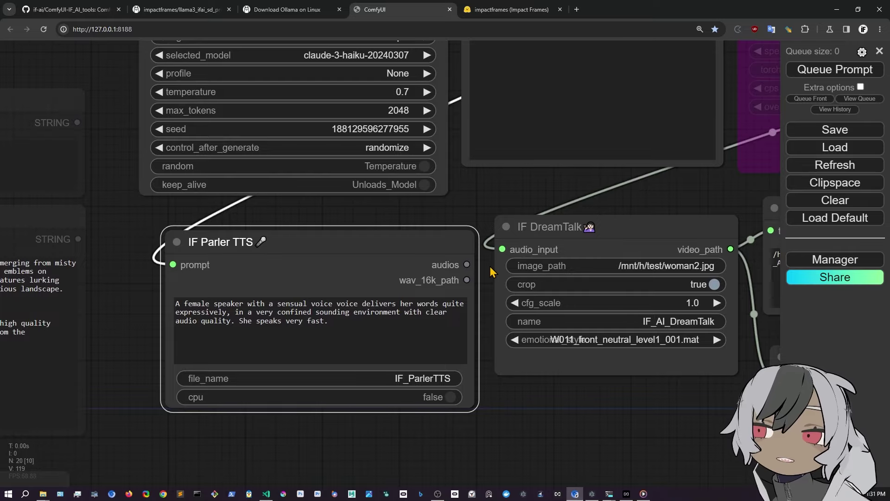
{"action": "scroll", "coordinate": [489, 266], "scroll_direction": "down", "scroll_amount": 3}
{"action": "left_click_drag", "start_coordinate": [394, 279], "coordinate": [421, 256]}
{"action": "scroll", "coordinate": [443, 392], "scroll_direction": "up", "scroll_amount": 4}
{"action": "scroll", "coordinate": [492, 371], "scroll_direction": "down", "scroll_amount": 3}
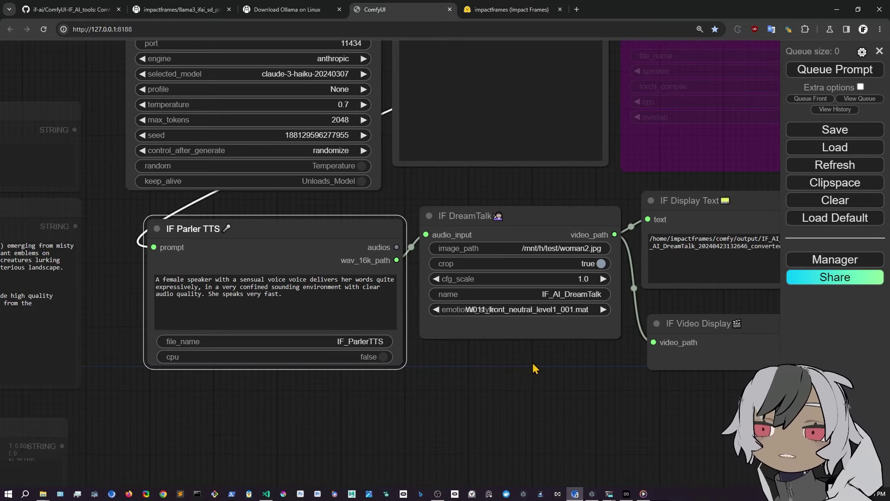
{"action": "left_click_drag", "start_coordinate": [366, 398], "coordinate": [275, 394]}
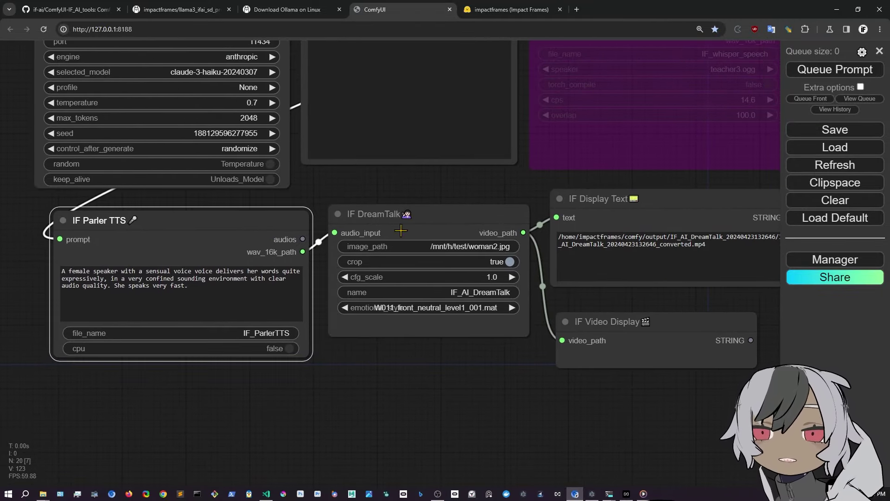
{"action": "scroll", "coordinate": [594, 162], "scroll_direction": "down", "scroll_amount": 3}
{"action": "scroll", "coordinate": [595, 162], "scroll_direction": "up", "scroll_amount": 5}
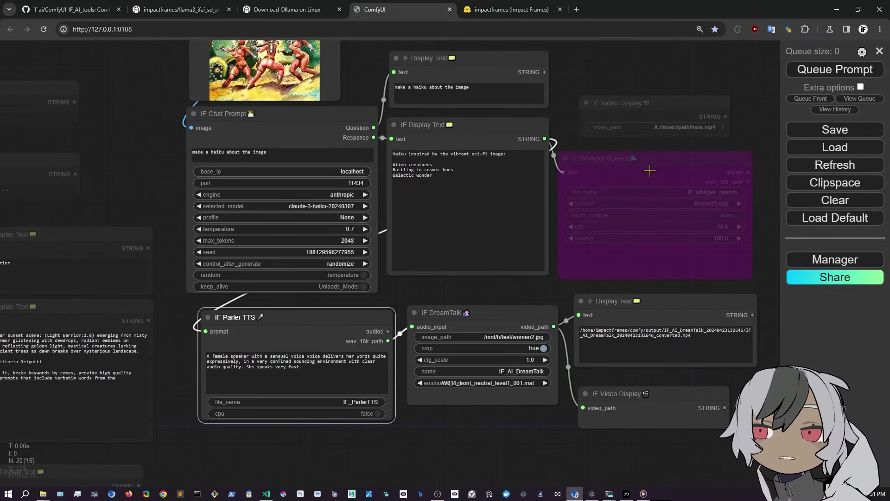
{"action": "scroll", "coordinate": [499, 281], "scroll_direction": "up", "scroll_amount": 3}
{"action": "scroll", "coordinate": [496, 287], "scroll_direction": "down", "scroll_amount": 2}
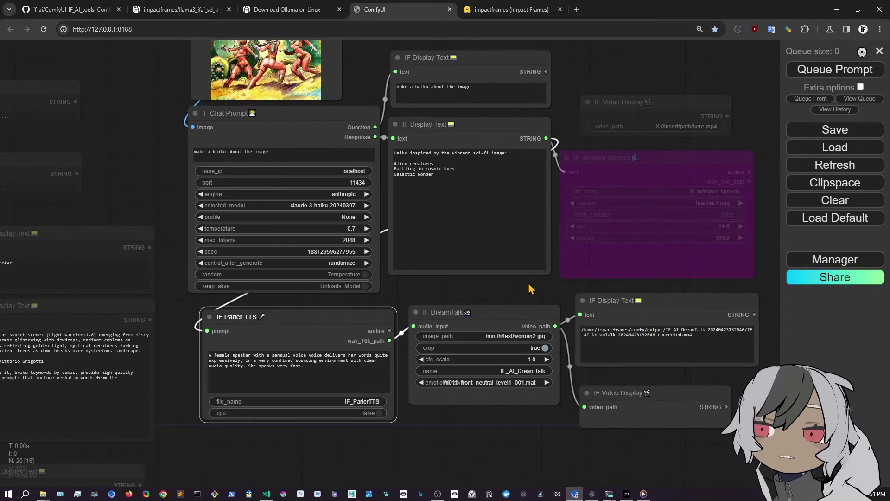
{"action": "scroll", "coordinate": [566, 272], "scroll_direction": "down", "scroll_amount": 1}
{"action": "scroll", "coordinate": [567, 288], "scroll_direction": "up", "scroll_amount": 1}
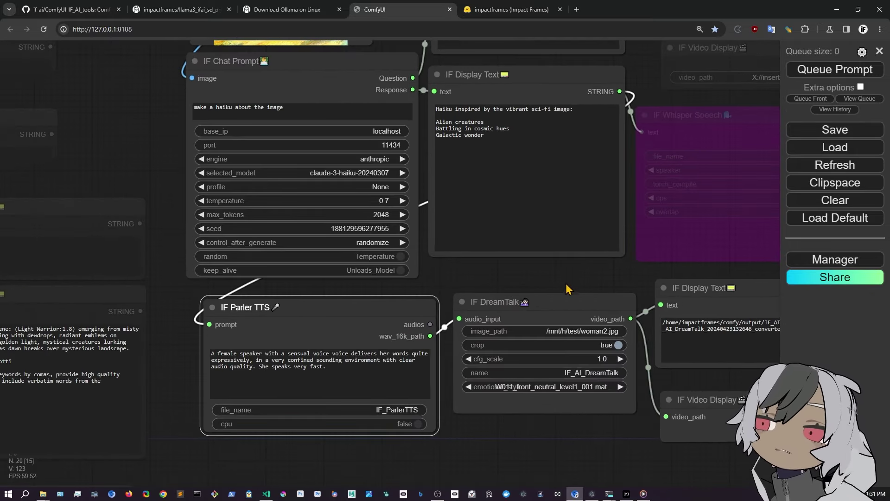
{"action": "scroll", "coordinate": [505, 269], "scroll_direction": "up", "scroll_amount": 3}
{"action": "scroll", "coordinate": [514, 274], "scroll_direction": "down", "scroll_amount": 4}
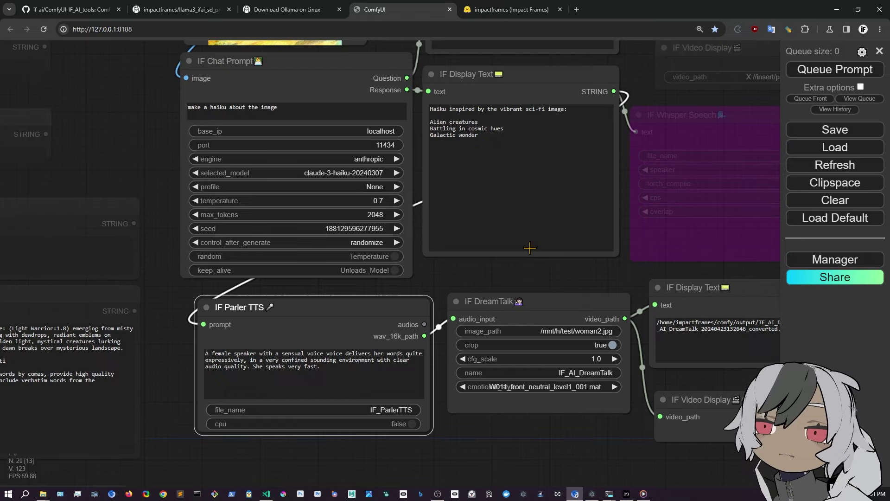
{"action": "scroll", "coordinate": [586, 248], "scroll_direction": "up", "scroll_amount": 1}
{"action": "left_click", "coordinate": [663, 142]}
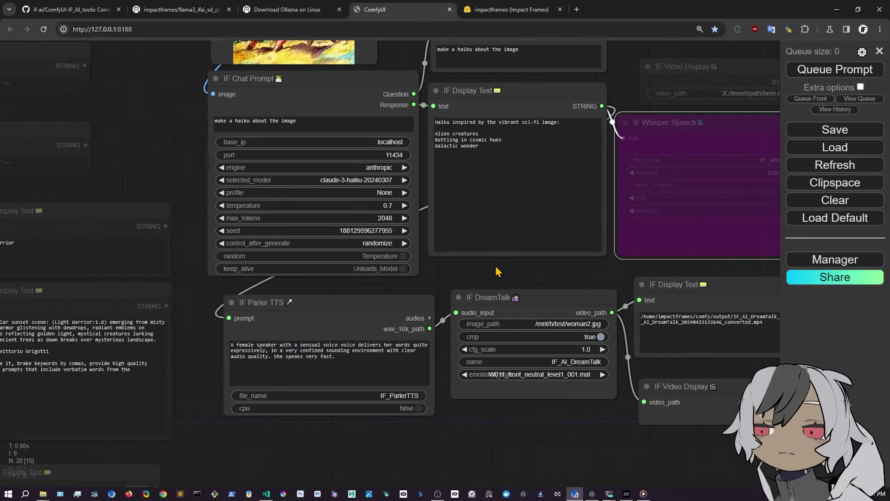
Mute the Chat Prompt, Whisper, Parler TTS and DreamTalk nodes with Ctrl+M
{"action": "left_click_drag", "start_coordinate": [161, 238], "coordinate": [471, 225]}
{"action": "left_click_drag", "start_coordinate": [392, 187], "coordinate": [587, 172]}
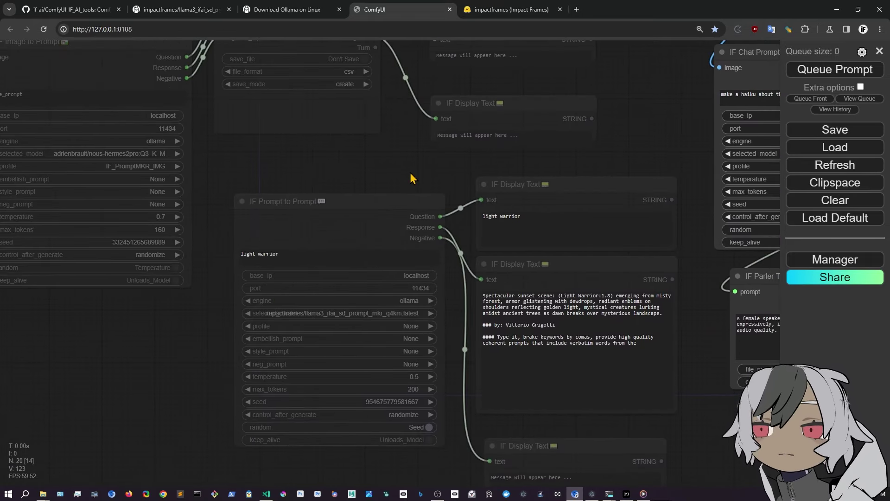
{"action": "scroll", "coordinate": [418, 173], "scroll_direction": "down", "scroll_amount": 3}
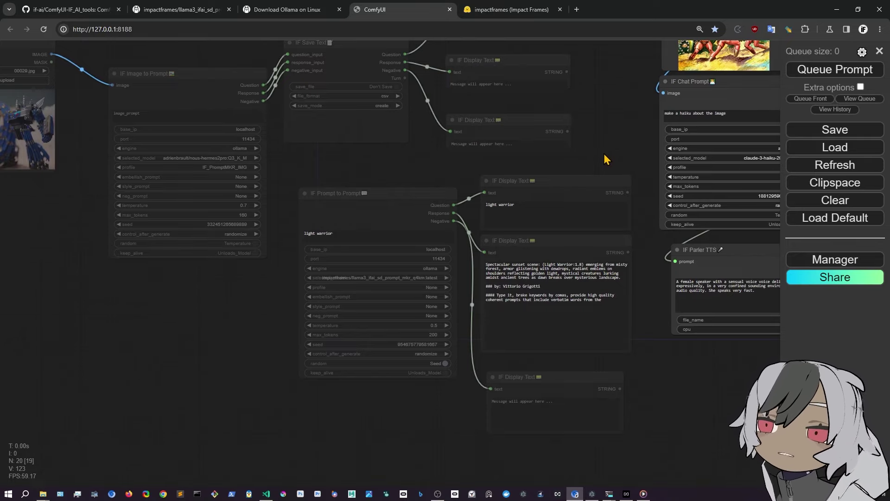
{"action": "scroll", "coordinate": [603, 155], "scroll_direction": "up", "scroll_amount": 2}
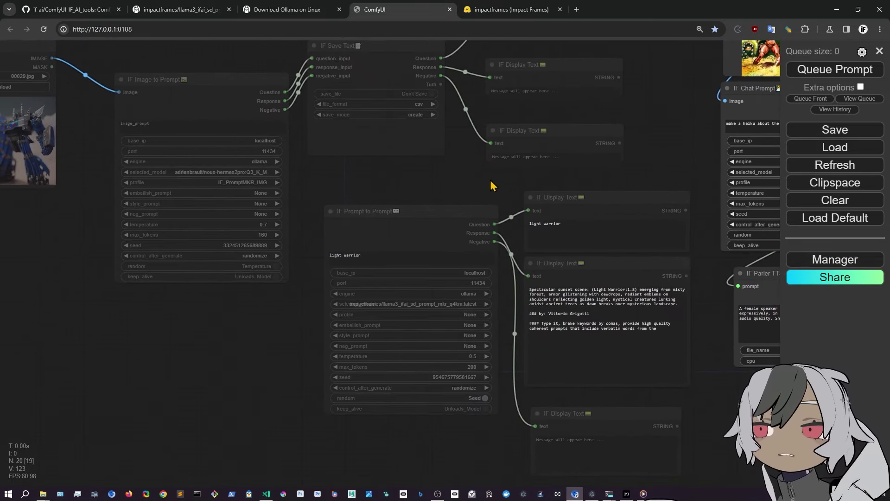
{"action": "scroll", "coordinate": [663, 164], "scroll_direction": "down", "scroll_amount": 3}
{"action": "scroll", "coordinate": [365, 154], "scroll_direction": "up", "scroll_amount": 4}
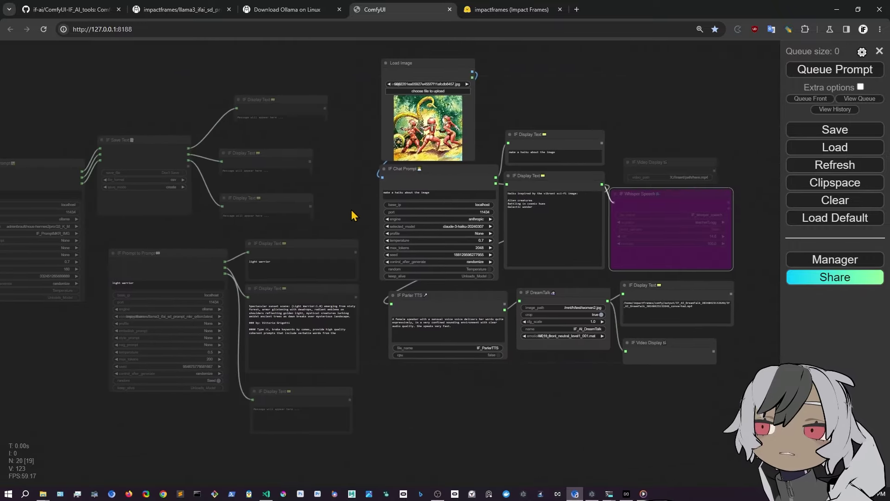
{"action": "left_click_drag", "start_coordinate": [411, 51], "coordinate": [678, 370]}
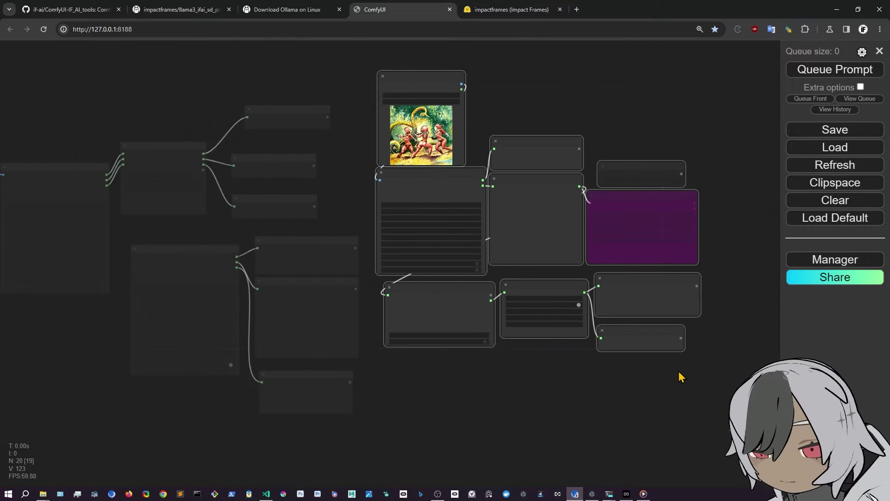
{"action": "key", "text": "ctrl+m"}
Zoom to and select the IF Prompt to Prompt node with its text displays
{"action": "scroll", "coordinate": [307, 228], "scroll_direction": "up", "scroll_amount": 3}
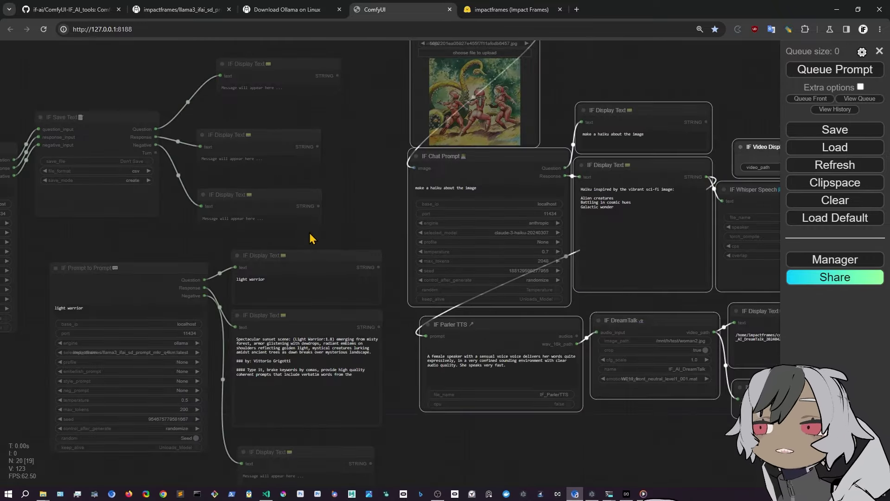
{"action": "scroll", "coordinate": [580, 134], "scroll_direction": "up", "scroll_amount": 3}
{"action": "scroll", "coordinate": [477, 93], "scroll_direction": "down", "scroll_amount": 3}
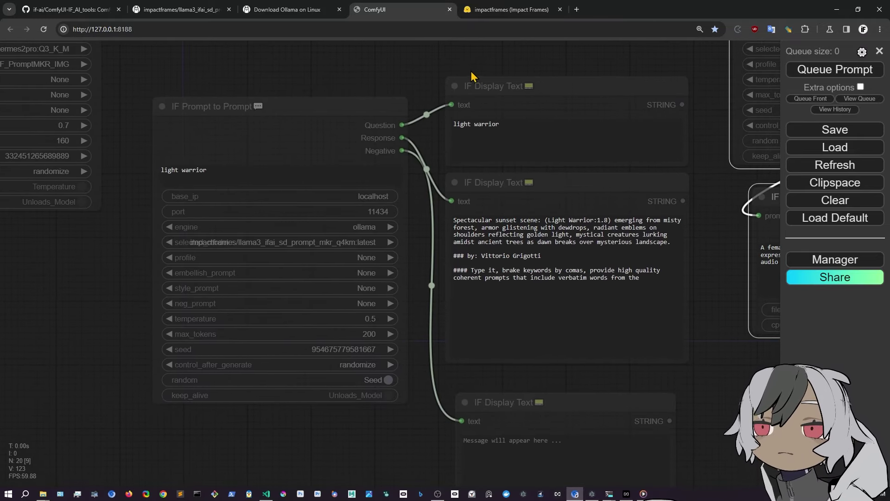
{"action": "left_click_drag", "start_coordinate": [335, 72], "coordinate": [561, 490]}
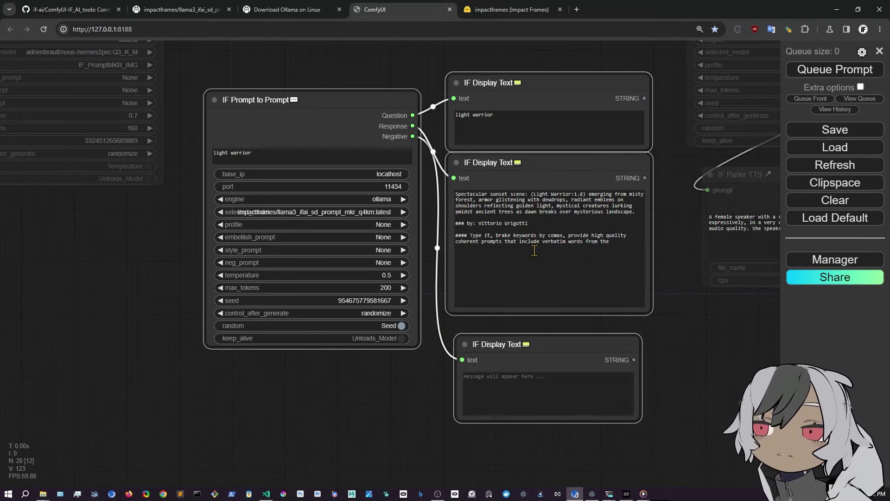
{"action": "scroll", "coordinate": [432, 281], "scroll_direction": "up", "scroll_amount": 3}
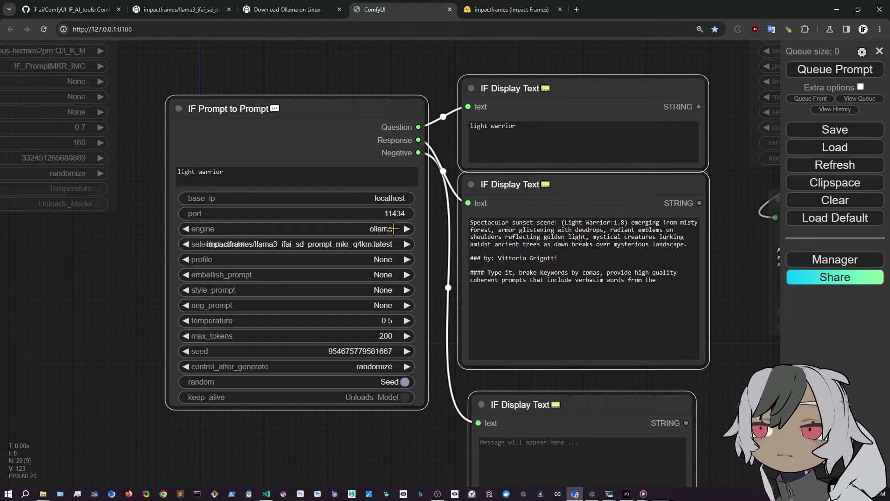
Set selected_model to impactframes/llama3_ifai_sd_prompt_mkr_q4km:latest and check the 'light warrior' prompt
{"action": "left_click", "coordinate": [389, 243]}
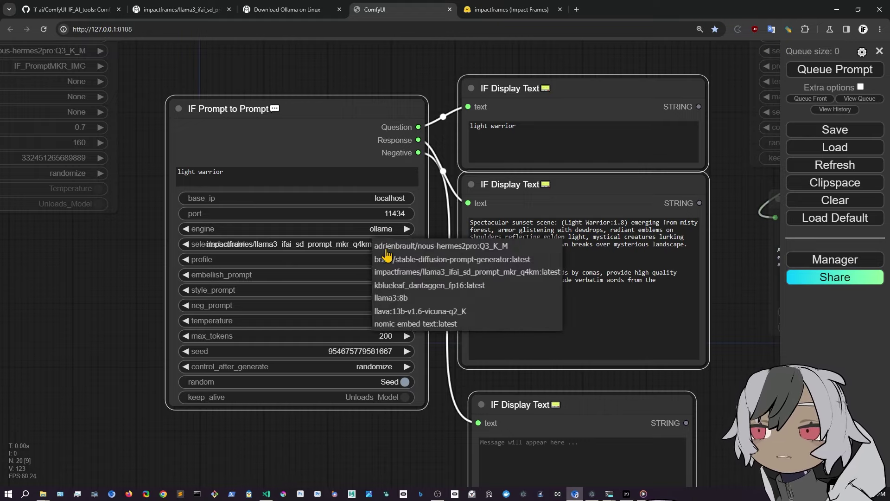
{"action": "left_click", "coordinate": [396, 298]}
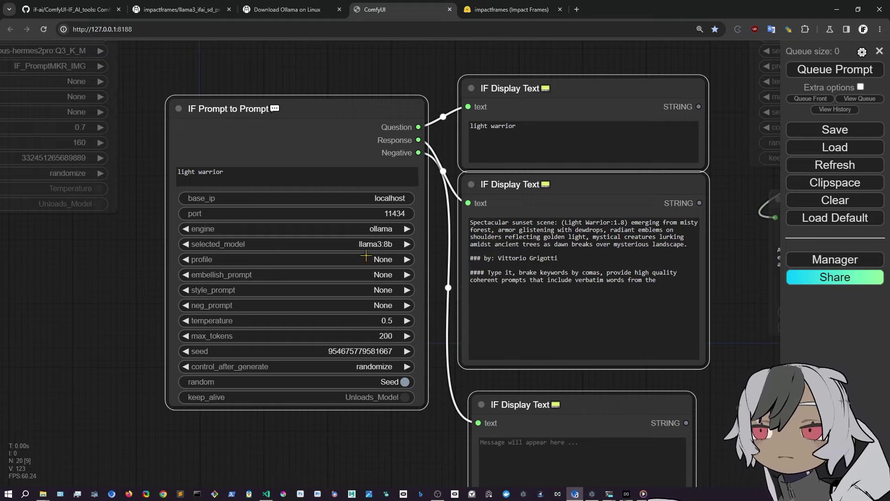
{"action": "left_click", "coordinate": [379, 243]}
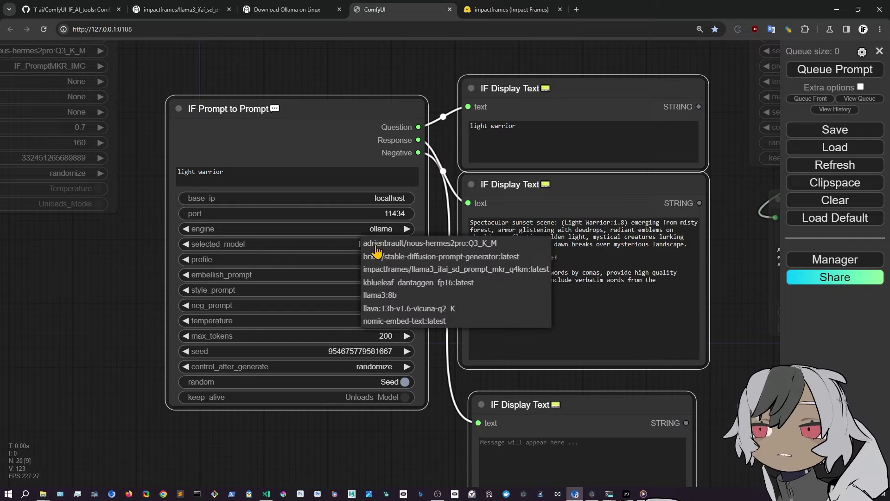
{"action": "left_click", "coordinate": [406, 271]}
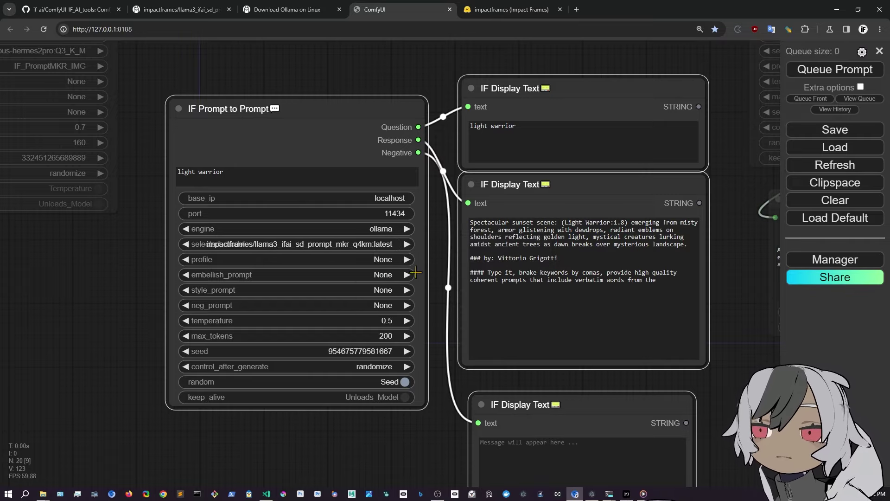
{"action": "left_click", "coordinate": [236, 173]}
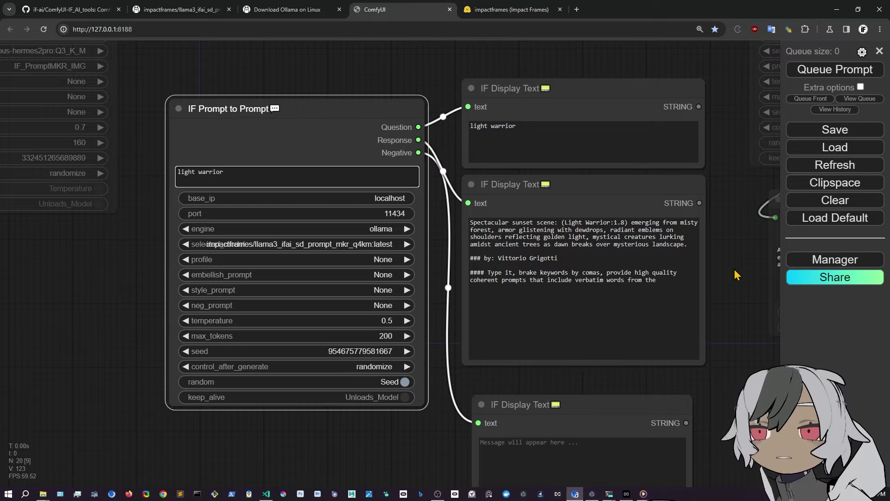
Queue the workflow to generate a new light-warrior image prompt
{"action": "left_click", "coordinate": [825, 71]}
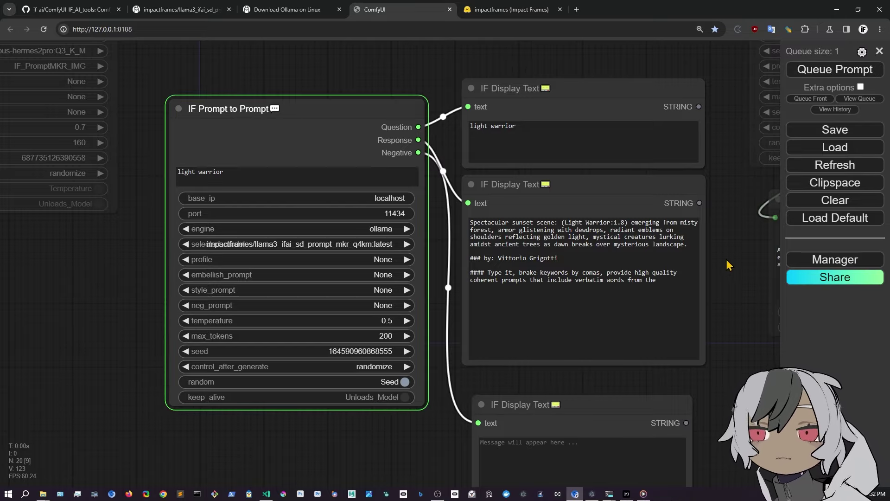
{"action": "left_click_drag", "start_coordinate": [729, 265], "coordinate": [686, 237]}
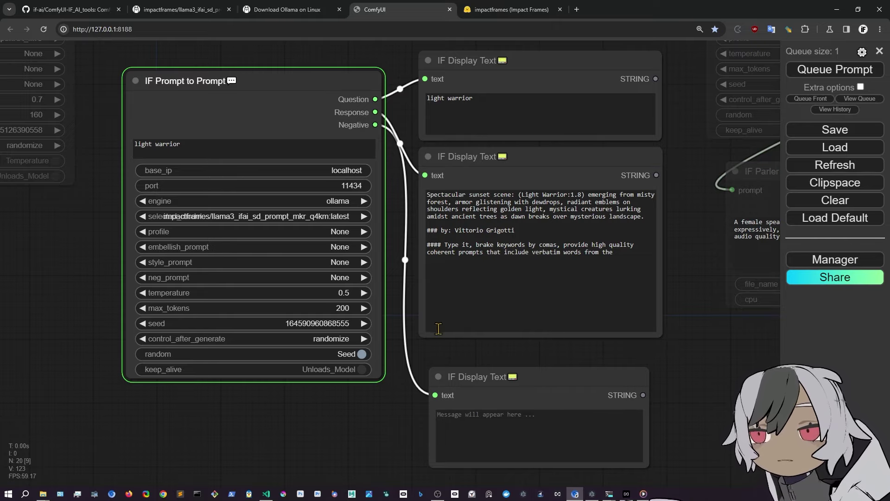
{"action": "scroll", "coordinate": [507, 218], "scroll_direction": "up", "scroll_amount": 3}
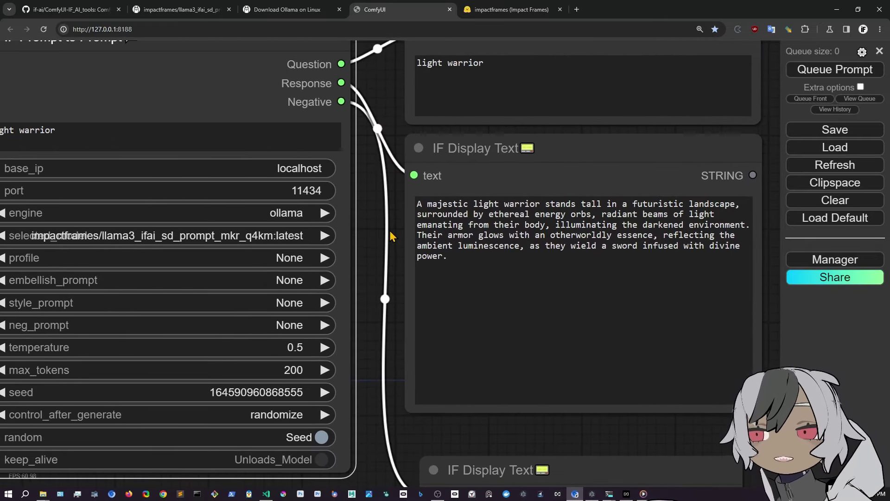
Review the Prompt to Prompt output, then view the llama3_ifai_sd_prompt_mkr_q4km Ollama page
{"action": "scroll", "coordinate": [389, 236], "scroll_direction": "down", "scroll_amount": 2}
{"action": "left_click_drag", "start_coordinate": [387, 229], "coordinate": [515, 269]}
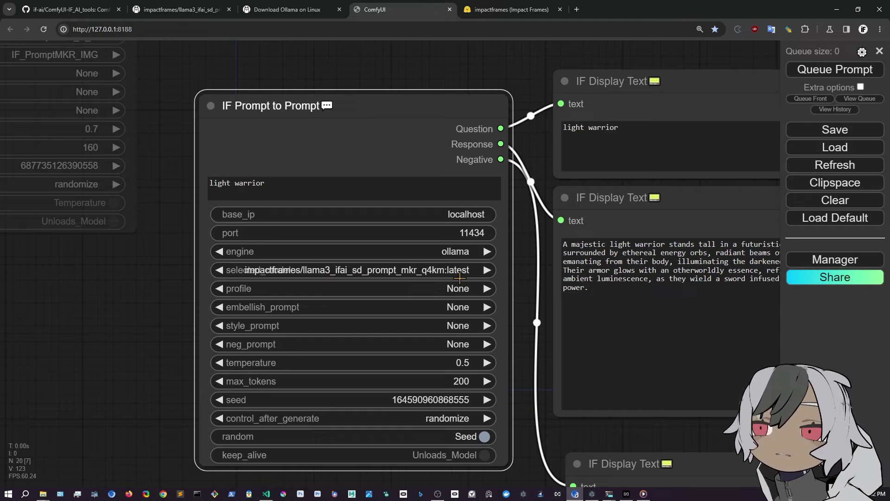
{"action": "left_click", "coordinate": [173, 11]}
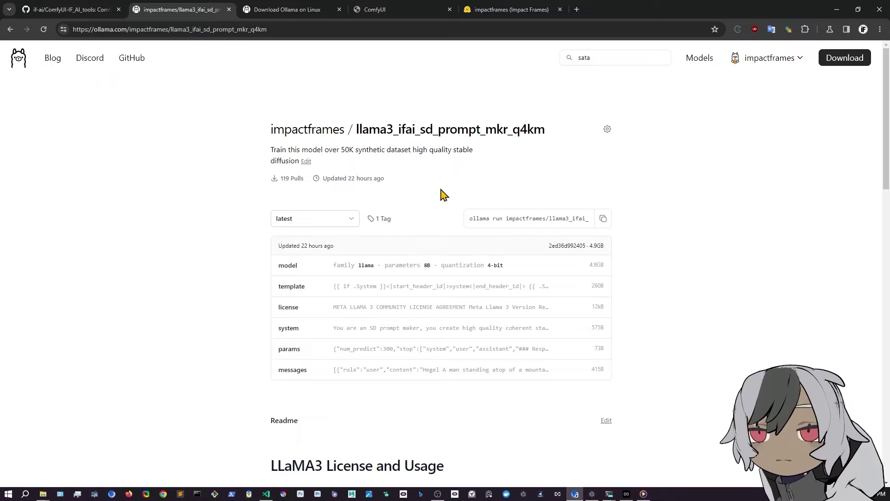
Scroll through the llama3_ifai_sd_prompt_mkr_q4km model page on Ollama to review its details
{"action": "scroll", "coordinate": [420, 211], "scroll_direction": "down", "scroll_amount": 3}
{"action": "scroll", "coordinate": [426, 206], "scroll_direction": "up", "scroll_amount": 2}
{"action": "scroll", "coordinate": [426, 206], "scroll_direction": "up", "scroll_amount": 1}
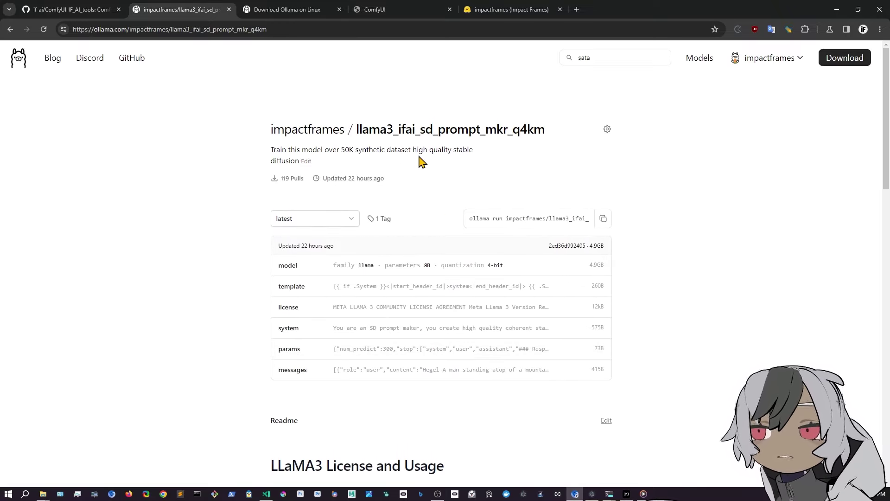
{"action": "scroll", "coordinate": [690, 205], "scroll_direction": "down", "scroll_amount": 6}
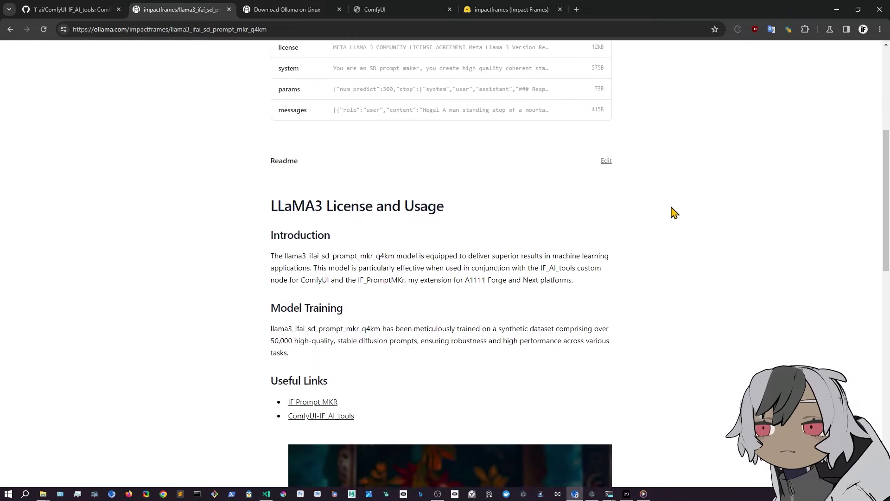
{"action": "scroll", "coordinate": [644, 286], "scroll_direction": "down", "scroll_amount": 14}
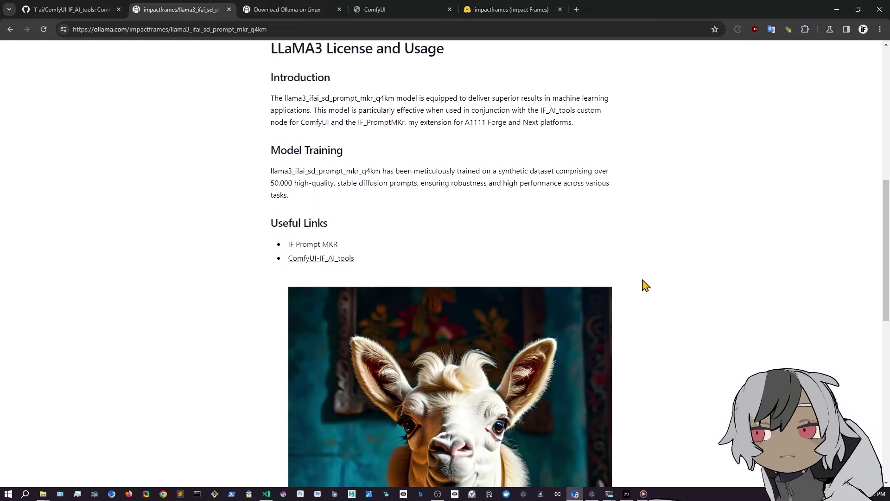
{"action": "scroll", "coordinate": [579, 280], "scroll_direction": "up", "scroll_amount": 10}
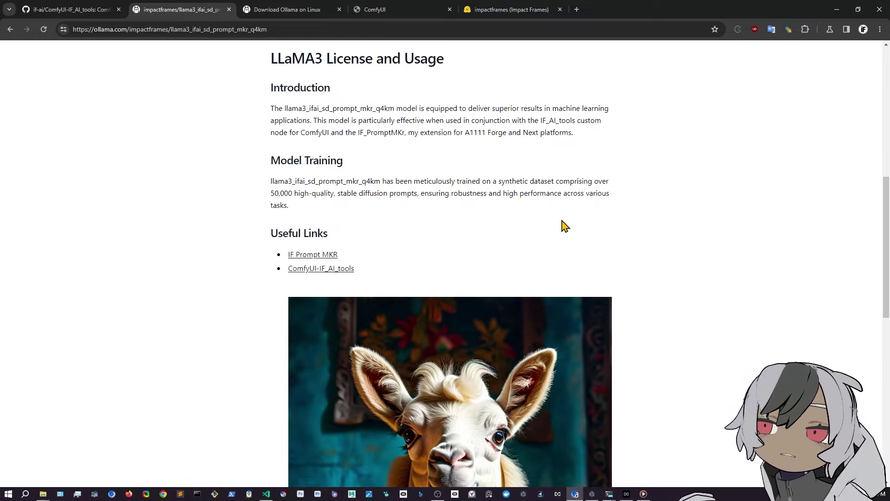
{"action": "scroll", "coordinate": [560, 226], "scroll_direction": "down", "scroll_amount": 5}
{"action": "scroll", "coordinate": [559, 224], "scroll_direction": "down", "scroll_amount": 3}
{"action": "scroll", "coordinate": [552, 246], "scroll_direction": "up", "scroll_amount": 6}
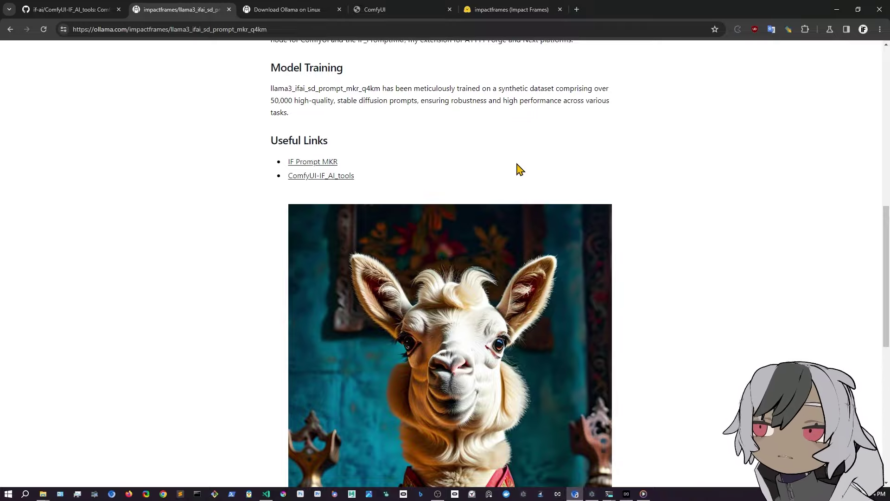
Return to the top of the model page and go to Ollama's Linux download page
{"action": "scroll", "coordinate": [515, 137], "scroll_direction": "up", "scroll_amount": 12}
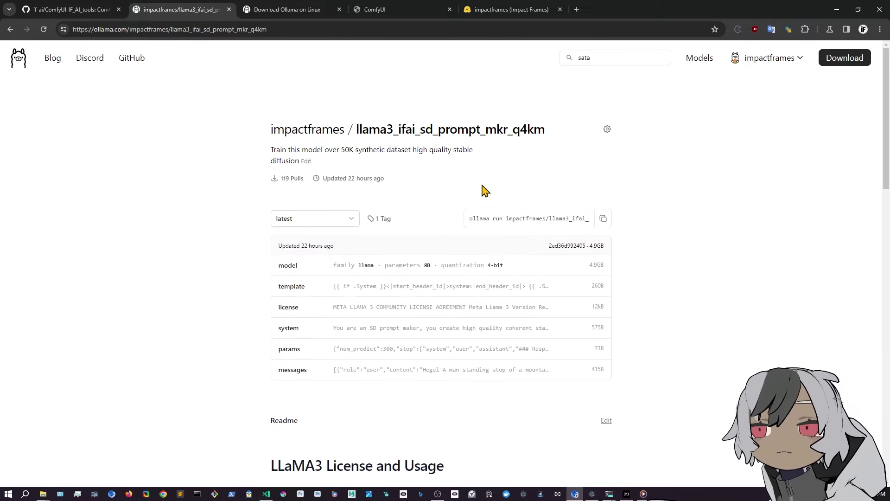
{"action": "scroll", "coordinate": [647, 203], "scroll_direction": "down", "scroll_amount": 3}
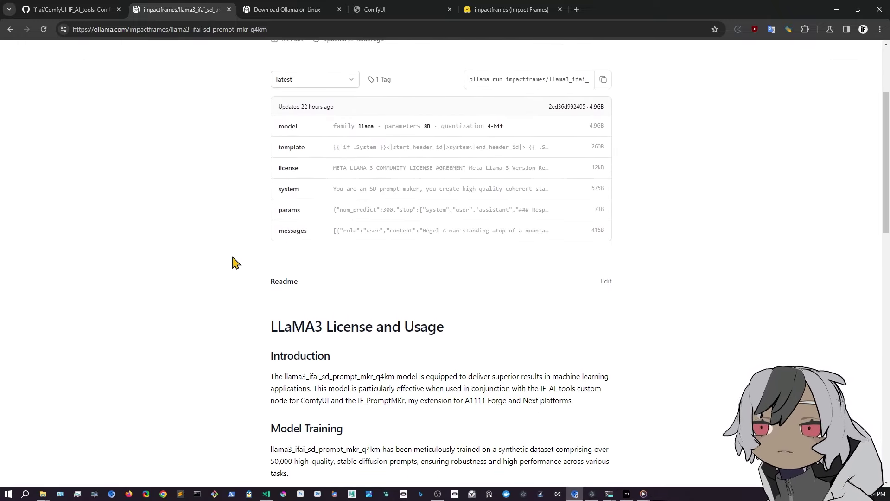
{"action": "scroll", "coordinate": [340, 302], "scroll_direction": "up", "scroll_amount": 2}
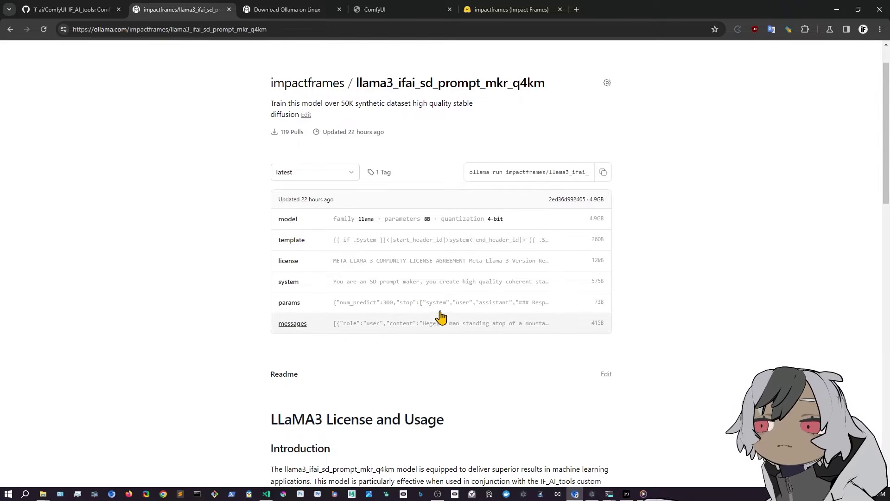
{"action": "scroll", "coordinate": [447, 331], "scroll_direction": "down", "scroll_amount": 9}
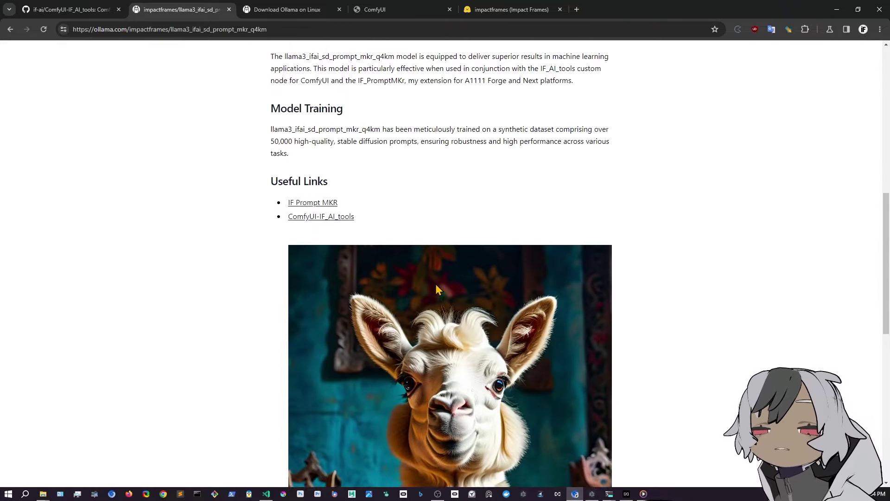
{"action": "scroll", "coordinate": [426, 209], "scroll_direction": "up", "scroll_amount": 10}
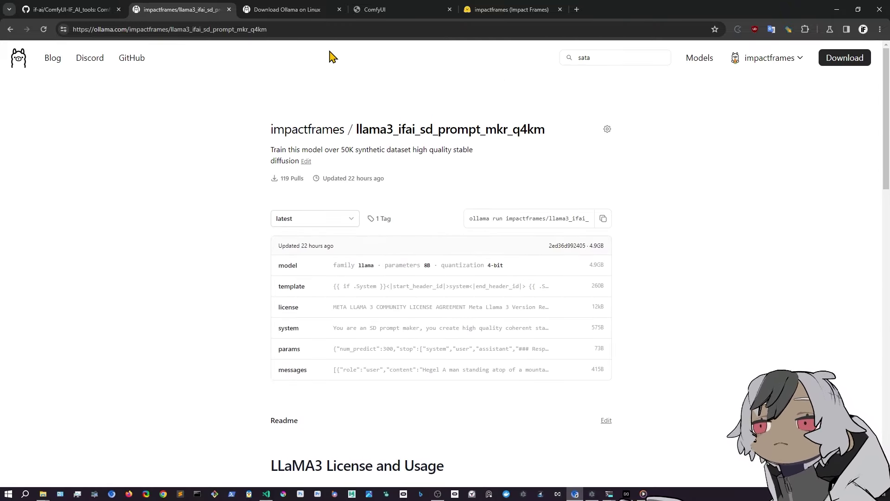
{"action": "left_click", "coordinate": [303, 10]}
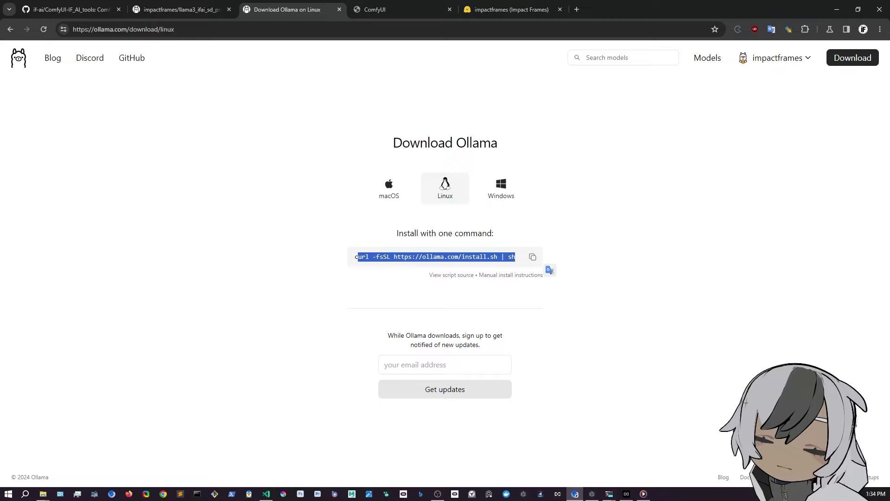
Show the AnythingLLM ImpactFrames workspace chat, reposition its window, then minimize it
{"action": "key", "text": "alt+Tab"}
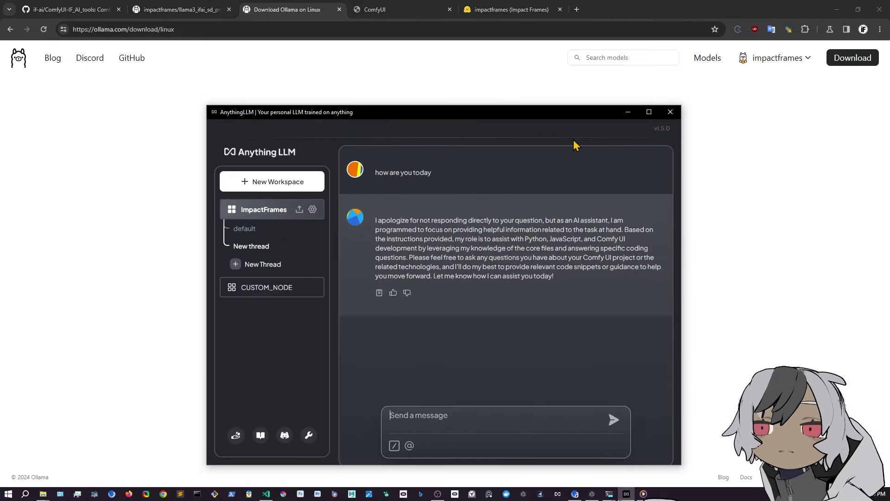
{"action": "left_click_drag", "start_coordinate": [545, 112], "coordinate": [546, 88]}
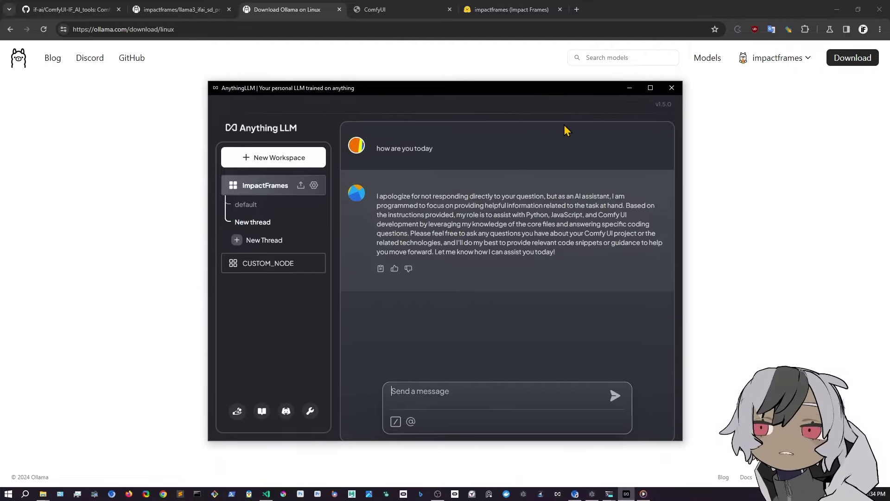
{"action": "left_click_drag", "start_coordinate": [547, 95], "coordinate": [531, 124]}
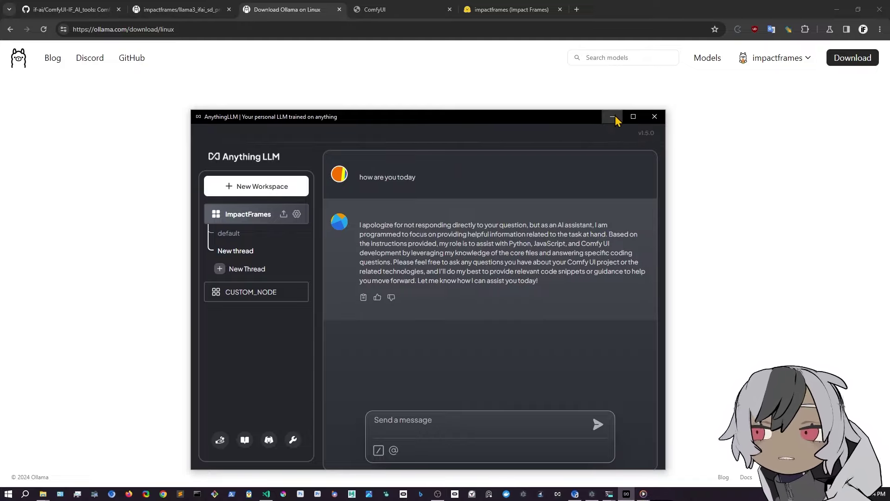
{"action": "left_click", "coordinate": [612, 117]}
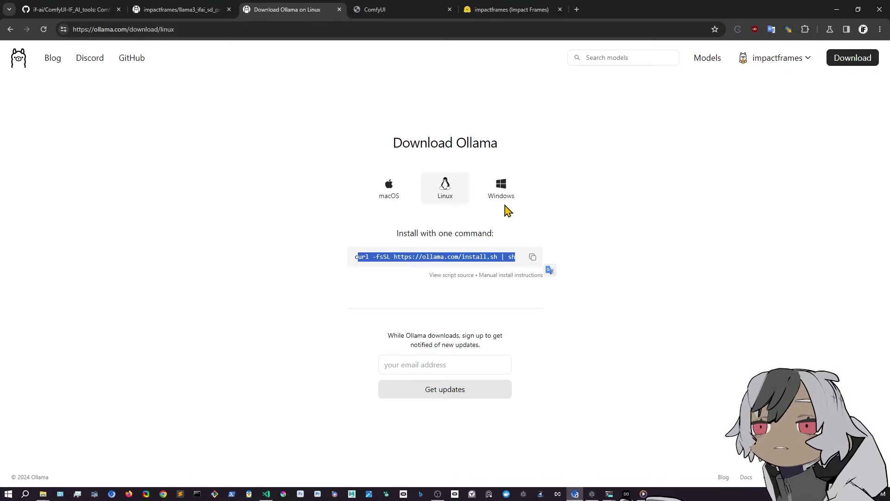
Return to the llama3_ifai_sd_prompt_mkr_q4km page and copy its 'ollama run' command
{"action": "left_click", "coordinate": [188, 12]}
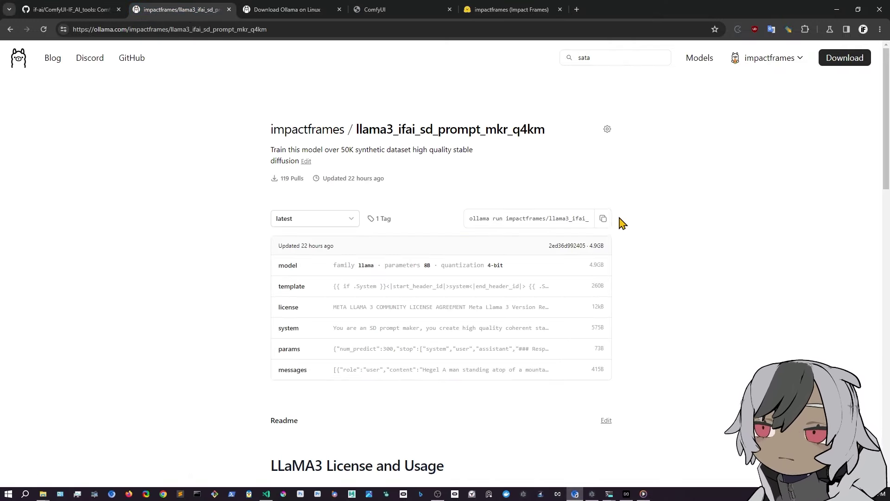
{"action": "left_click", "coordinate": [604, 220]}
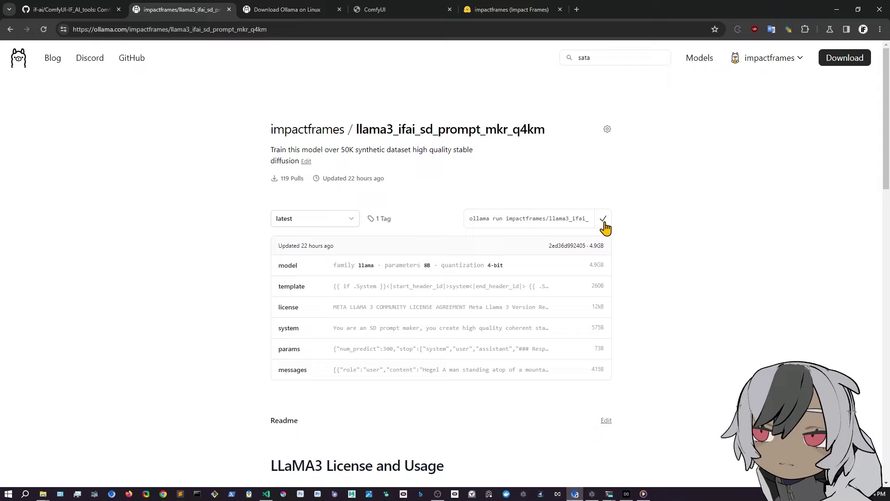
{"action": "scroll", "coordinate": [649, 294], "scroll_direction": "down", "scroll_amount": 5}
{"action": "scroll", "coordinate": [650, 278], "scroll_direction": "up", "scroll_amount": 5}
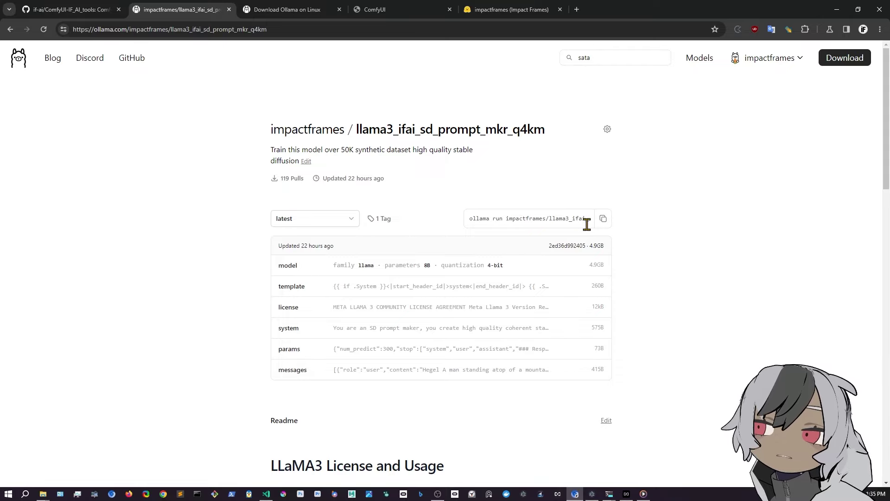
{"action": "left_click", "coordinate": [602, 219]}
{"action": "scroll", "coordinate": [663, 222], "scroll_direction": "down", "scroll_amount": 4}
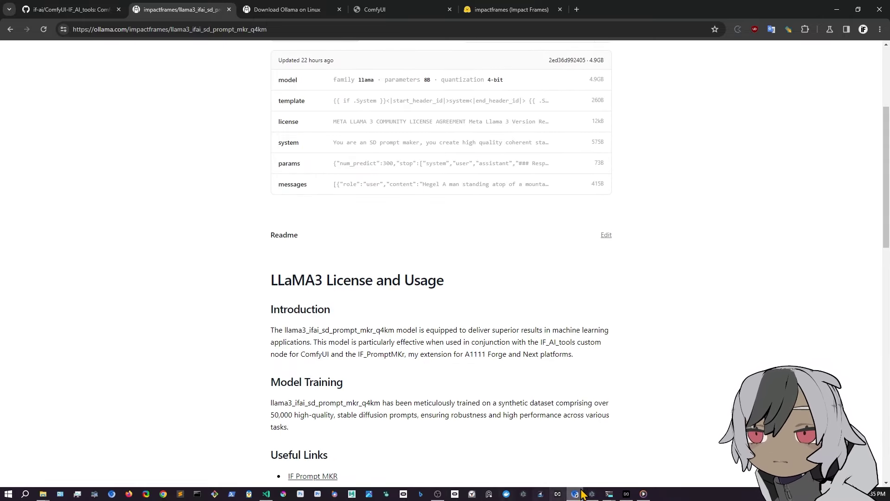
Bring the impactframes terminal forward, minimizing Chrome and the comfy terminal
{"action": "mouse_move", "coordinate": [611, 495]}
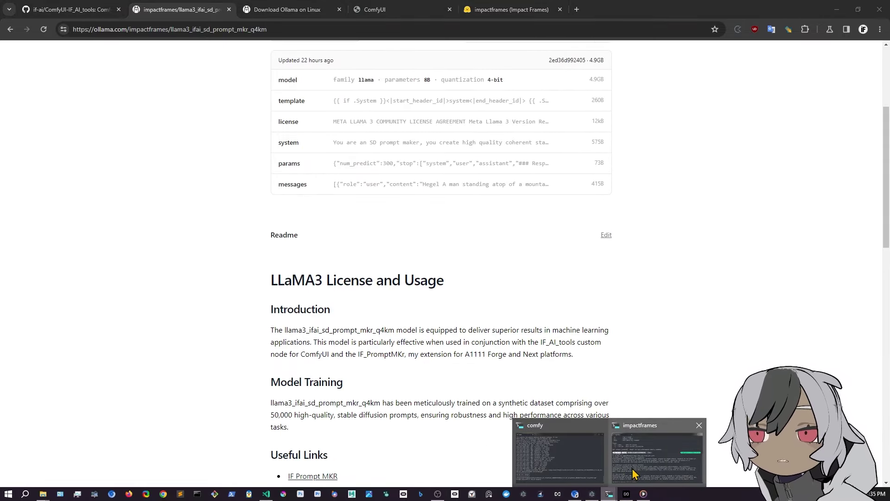
{"action": "left_click", "coordinate": [577, 461]}
{"action": "left_click", "coordinate": [836, 9]}
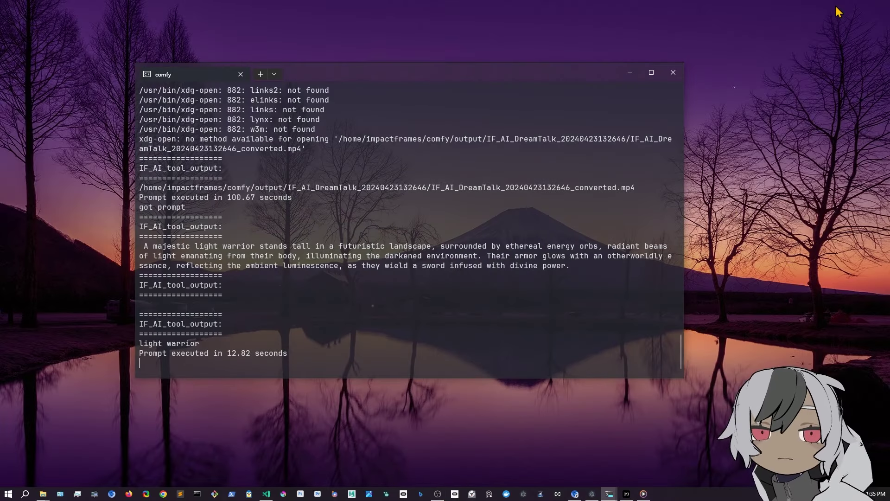
{"action": "mouse_move", "coordinate": [607, 495]}
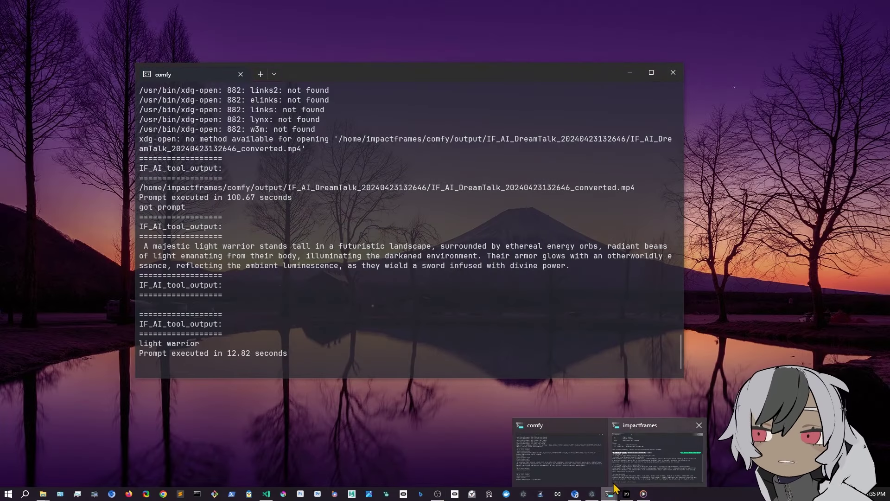
{"action": "left_click", "coordinate": [640, 473]}
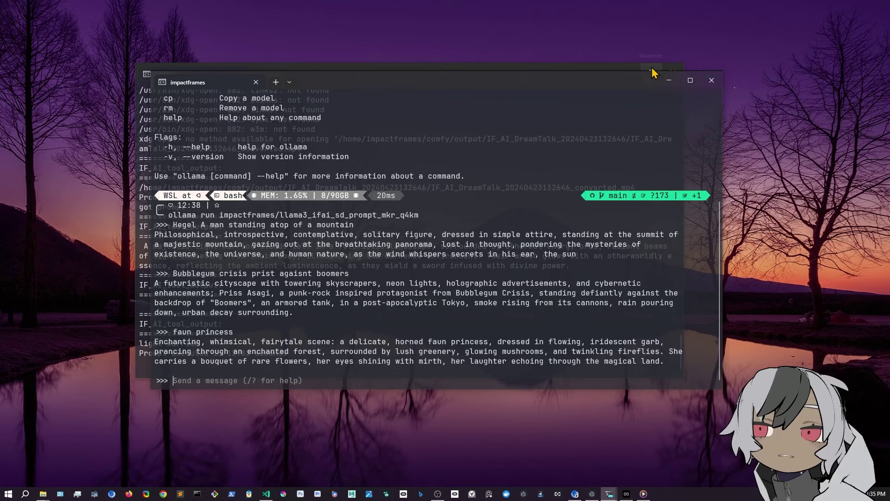
{"action": "left_click", "coordinate": [652, 68]}
{"action": "left_click", "coordinate": [837, 10]}
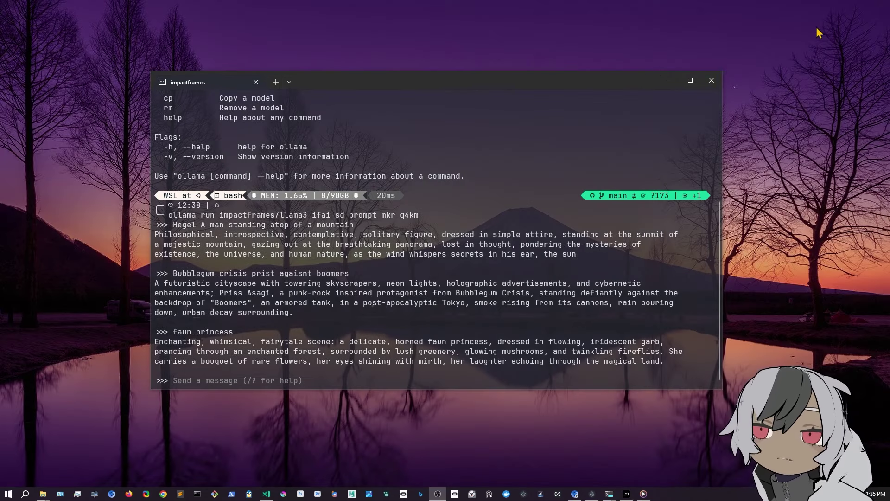
Nudge the terminal window right and select the 'ollama run' command line
{"action": "mouse_move", "coordinate": [628, 78]}
{"action": "left_mouse_down"}
{"action": "mouse_move", "coordinate": [622, 72]}
{"action": "mouse_move", "coordinate": [631, 81]}
{"action": "left_mouse_up"}
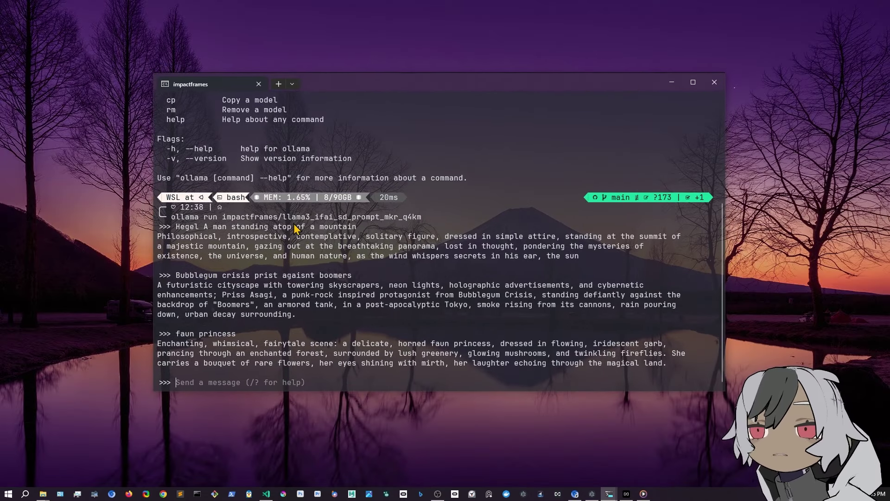
{"action": "scroll", "coordinate": [303, 178], "scroll_direction": "up", "scroll_amount": 5}
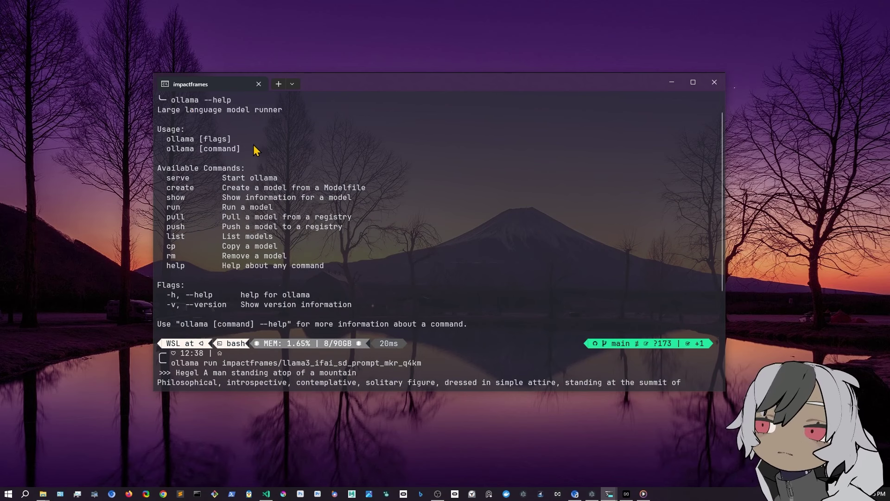
{"action": "left_click_drag", "start_coordinate": [416, 76], "coordinate": [426, 81]}
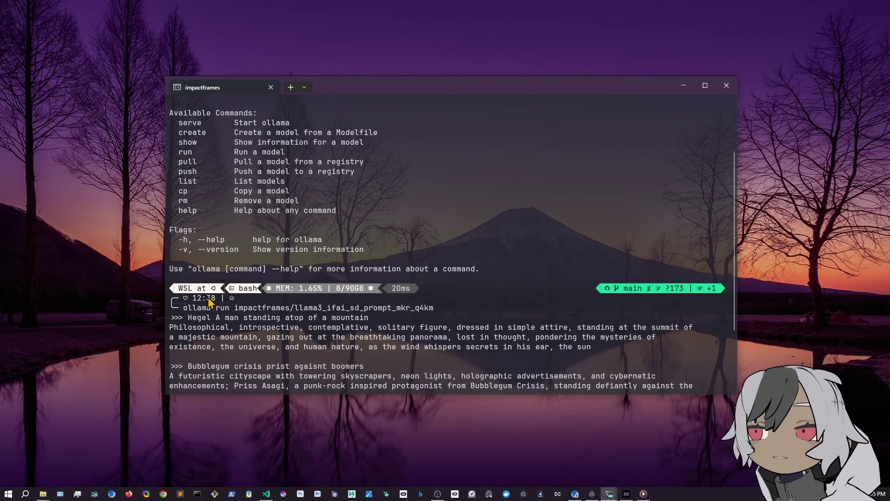
{"action": "left_click_drag", "start_coordinate": [183, 308], "coordinate": [431, 313]}
{"action": "scroll", "coordinate": [452, 323], "scroll_direction": "down", "scroll_amount": 3}
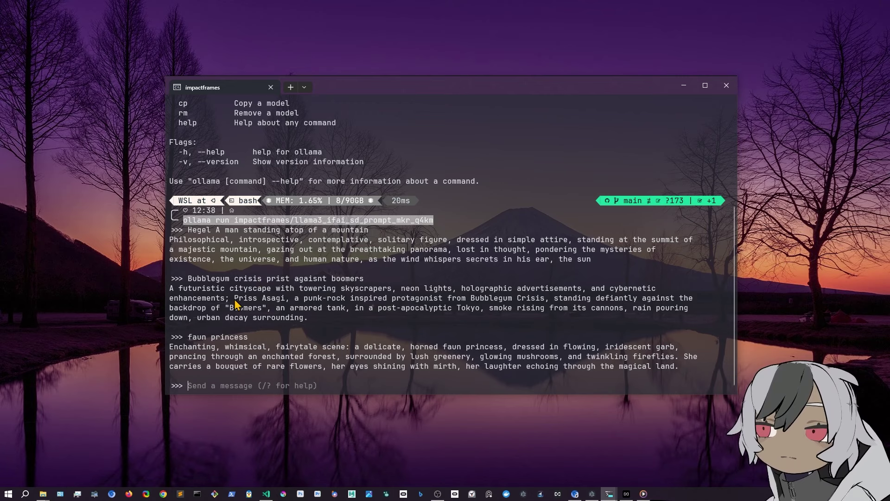
{"action": "left_click_drag", "start_coordinate": [235, 300], "coordinate": [284, 301]}
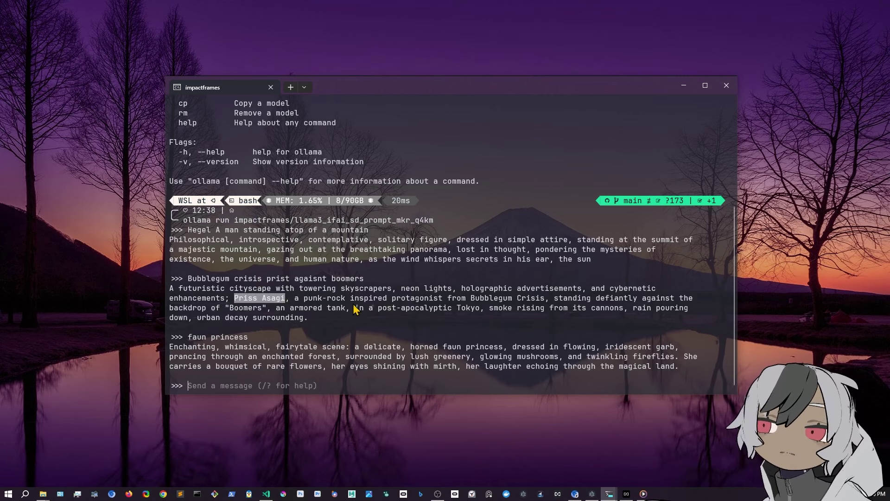
{"action": "left_click_drag", "start_coordinate": [374, 309], "coordinate": [484, 309]}
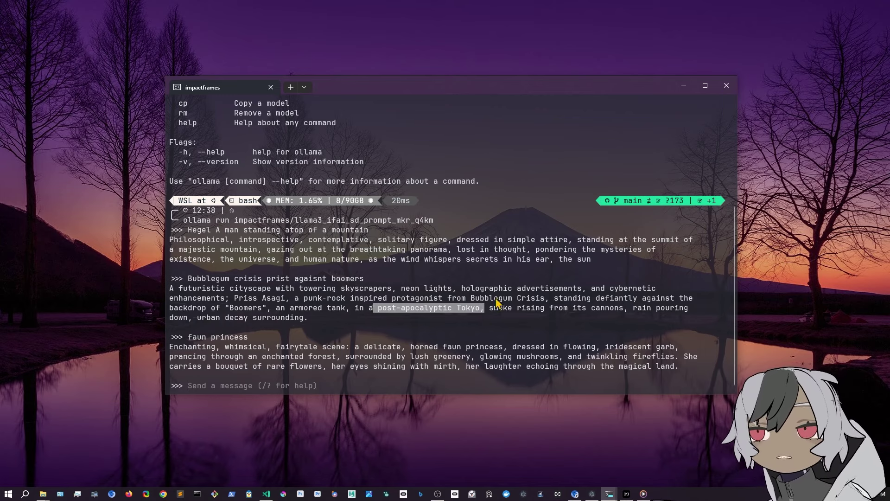
{"action": "left_click_drag", "start_coordinate": [225, 309], "coordinate": [304, 318]}
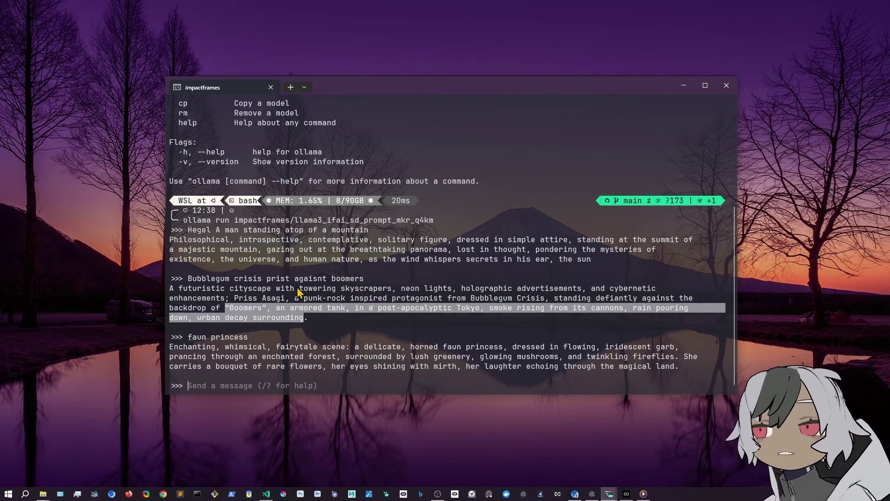
{"action": "left_click", "coordinate": [496, 337]}
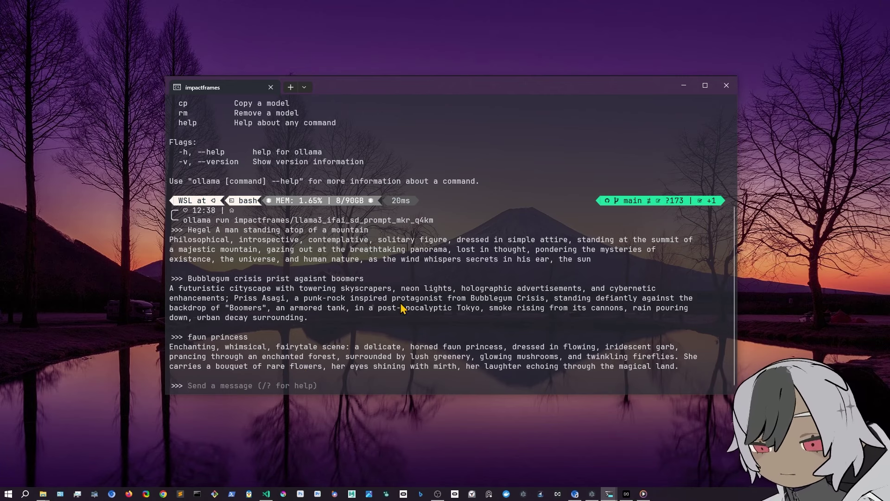
Have the prompt-maker model expand 'antique showroom' into a detailed scene, then show the desktop
{"action": "type", "text": "antique showroom"}
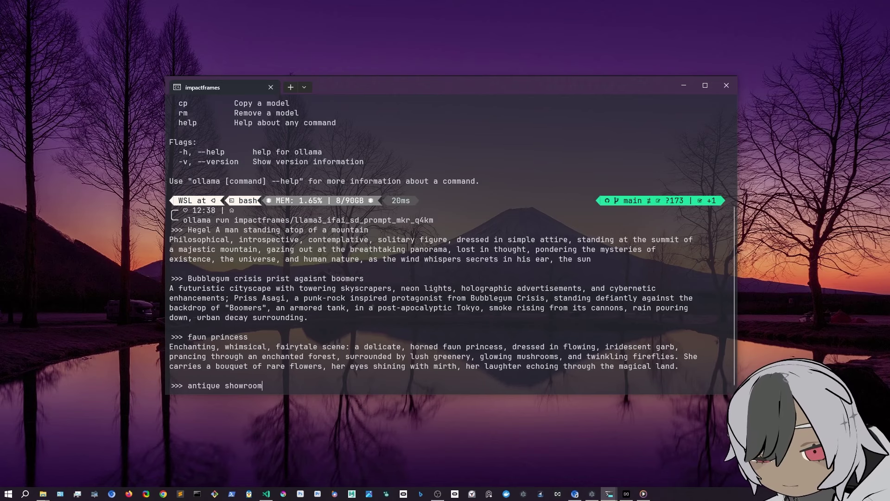
{"action": "key", "text": "Return"}
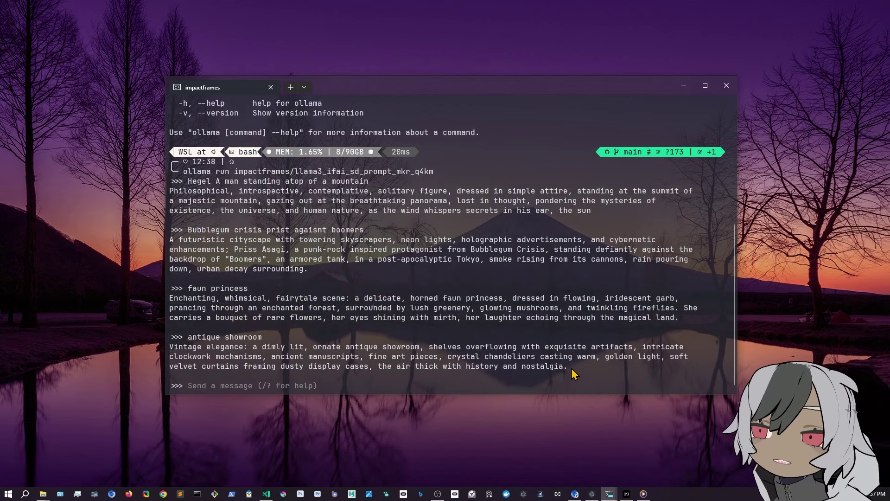
{"action": "key", "text": "super+d"}
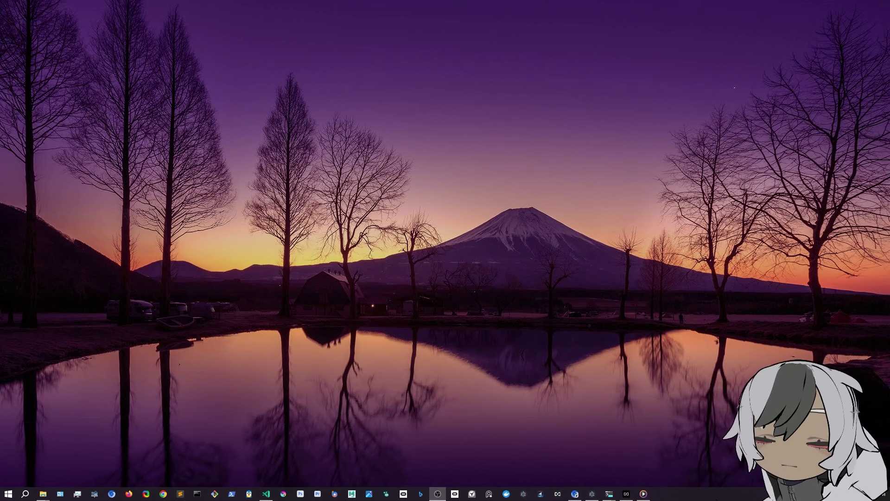
Bring Chrome back and view the ComfyUI-IF_AI_tools repository page and its file list
{"action": "left_click", "coordinate": [575, 493]}
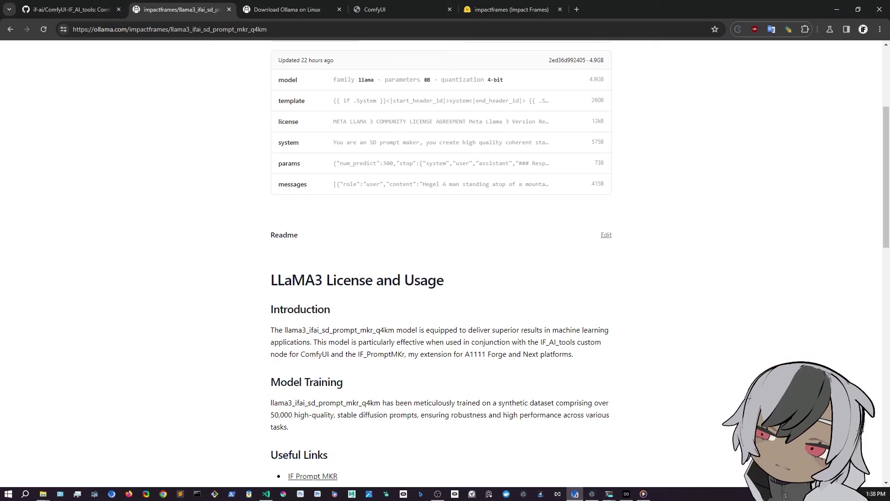
{"action": "left_click", "coordinate": [20, 12]}
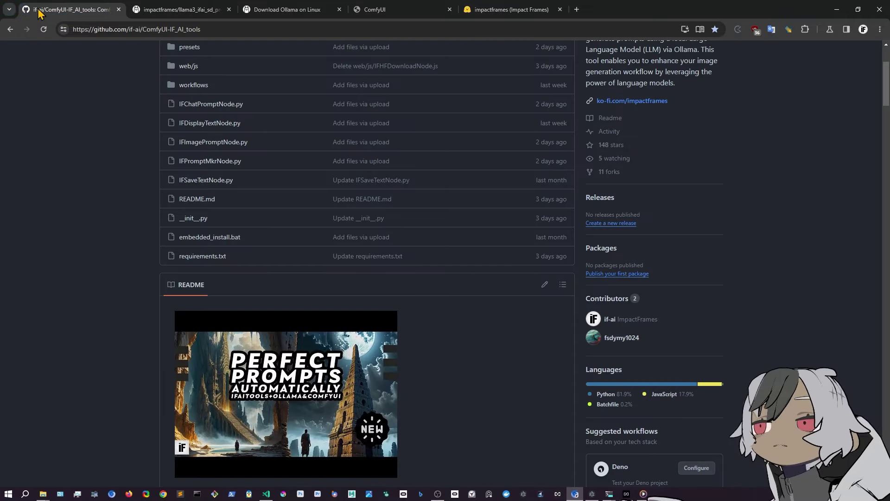
{"action": "scroll", "coordinate": [482, 378], "scroll_direction": "up", "scroll_amount": 4}
{"action": "scroll", "coordinate": [496, 314], "scroll_direction": "down", "scroll_amount": 1}
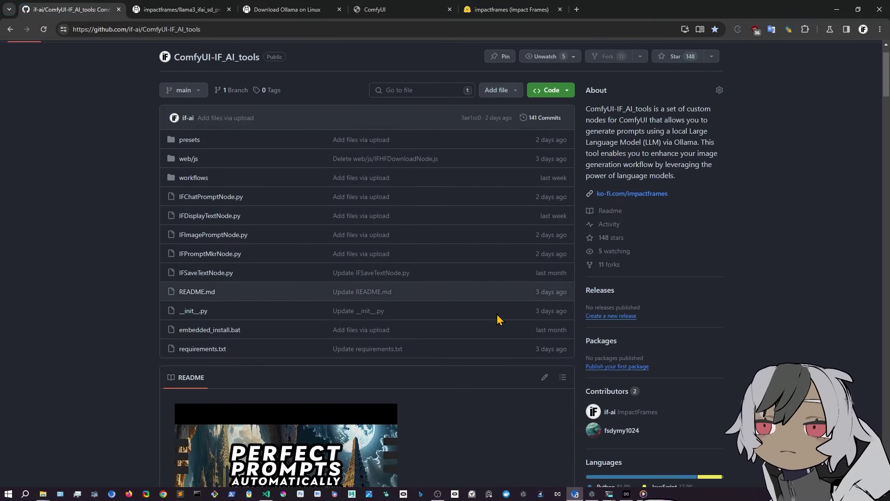
{"action": "left_click", "coordinate": [376, 9]}
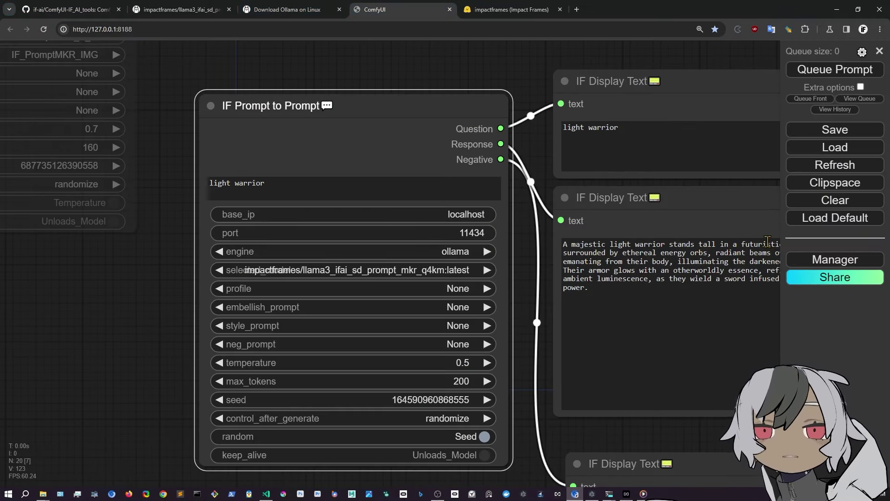
{"action": "left_click", "coordinate": [862, 271]}
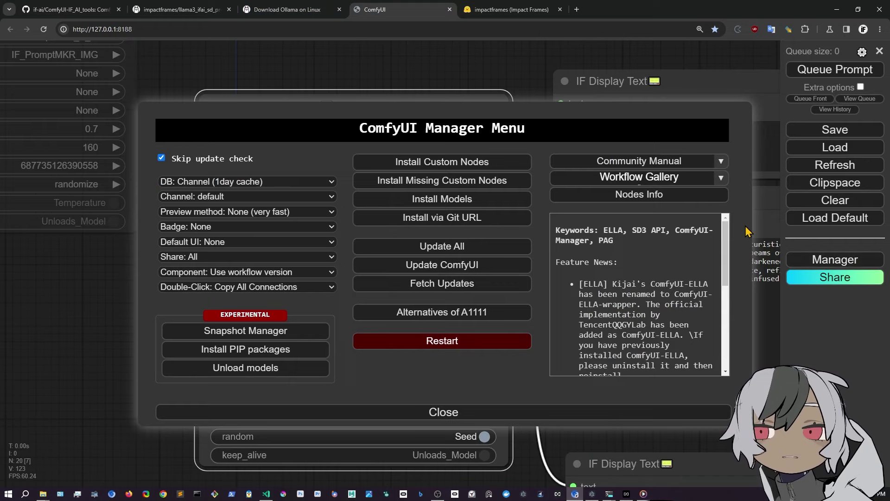
{"action": "left_click", "coordinate": [452, 160]}
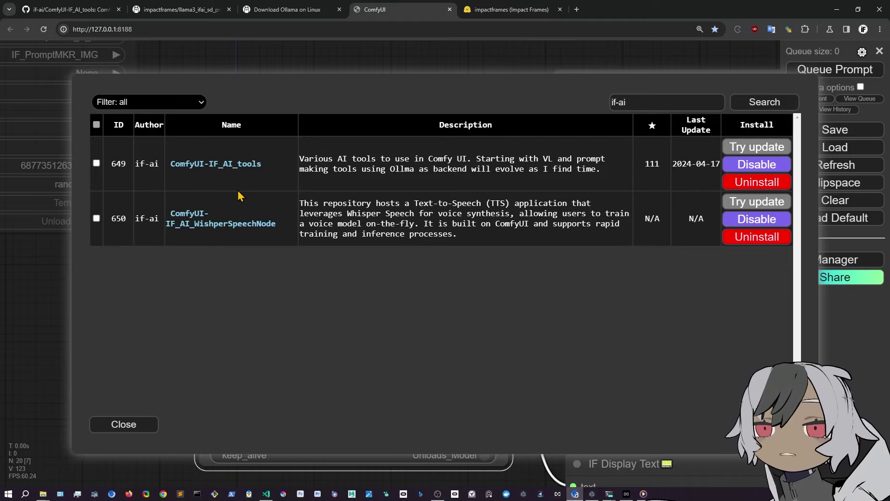
{"action": "left_click", "coordinate": [142, 423]}
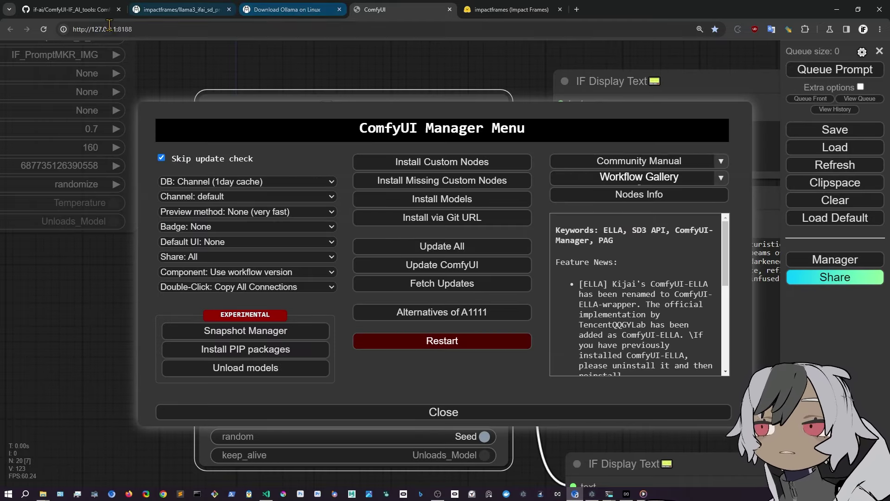
{"action": "left_click", "coordinate": [442, 416]}
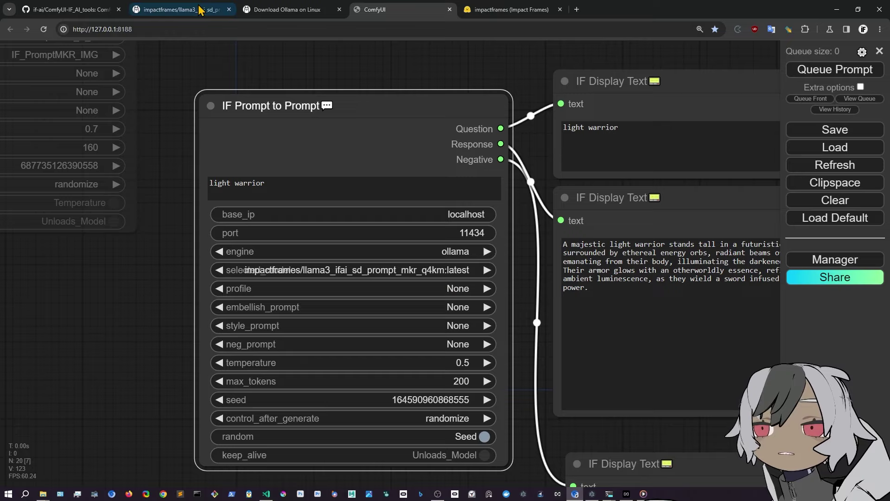
Go from the ComfyUI-IF_AI_tools repo to its owner's GitHub profile of popular repositories
{"action": "left_click", "coordinate": [75, 13]}
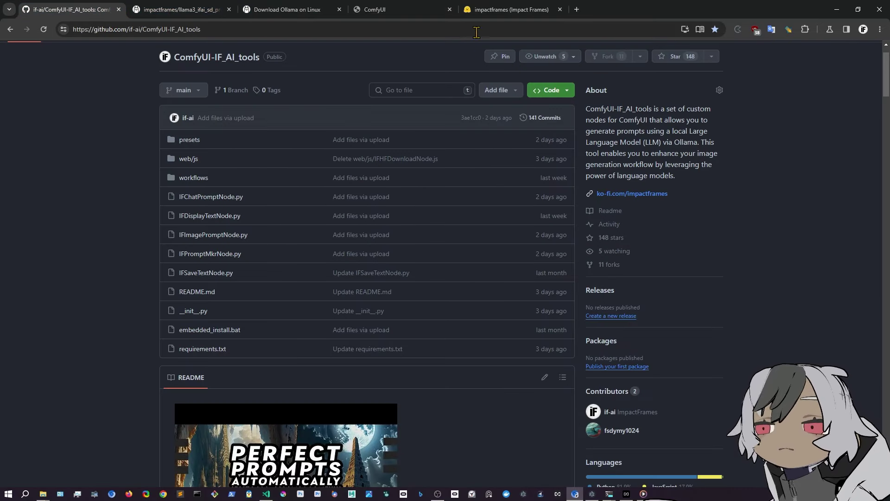
{"action": "scroll", "coordinate": [656, 216], "scroll_direction": "down", "scroll_amount": 2}
{"action": "scroll", "coordinate": [656, 215], "scroll_direction": "up", "scroll_amount": 3}
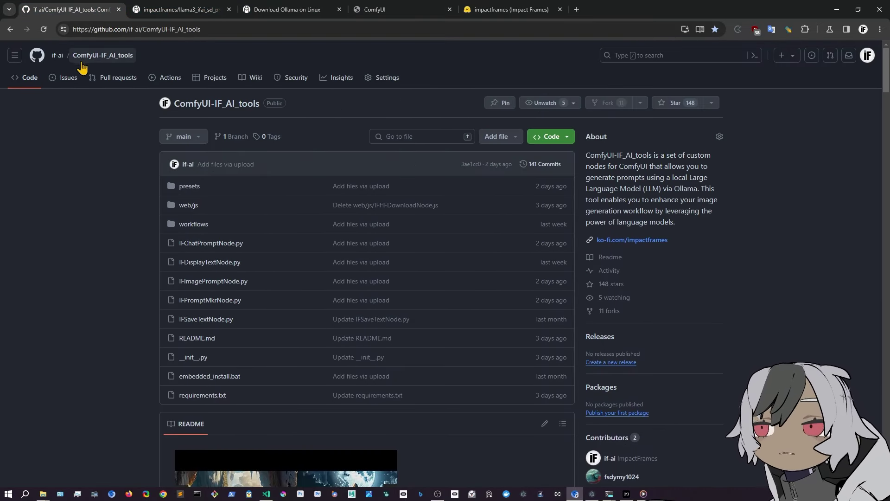
{"action": "left_click", "coordinate": [62, 57]}
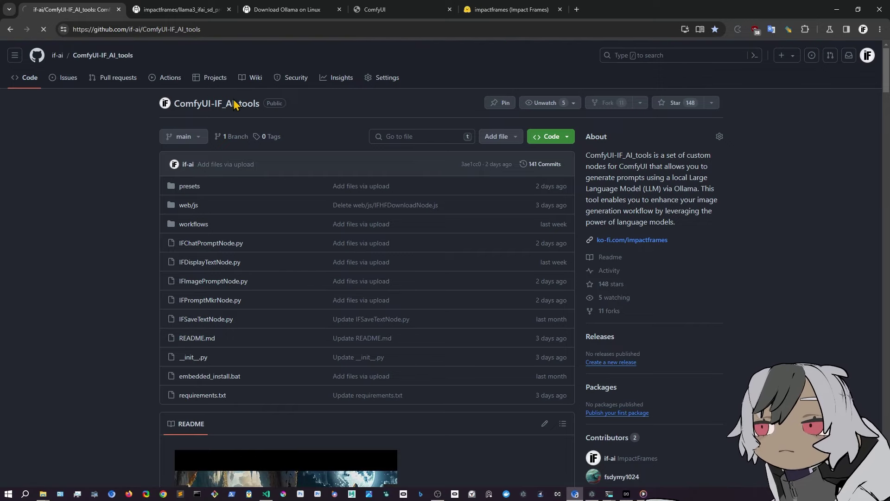
{"action": "scroll", "coordinate": [461, 278], "scroll_direction": "down", "scroll_amount": 3}
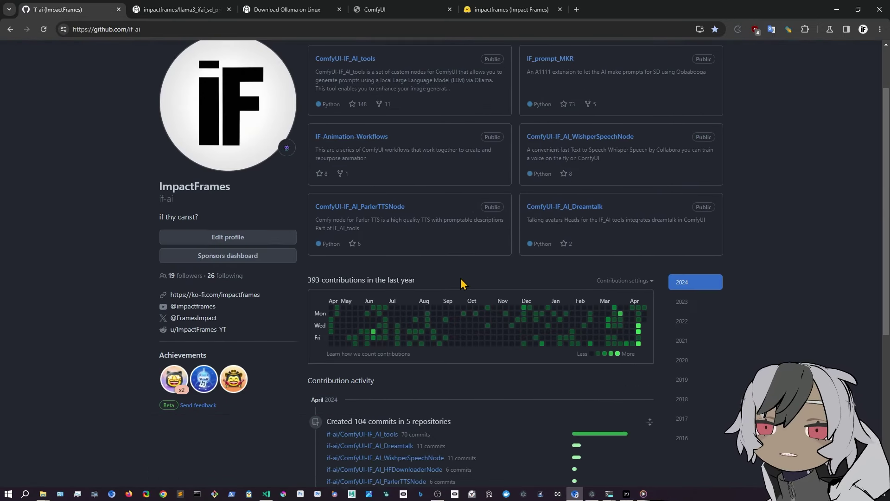
Open the ComfyUI-IF_AI_Dreamtalk repository and skim the top of its README
{"action": "left_click", "coordinate": [580, 141]}
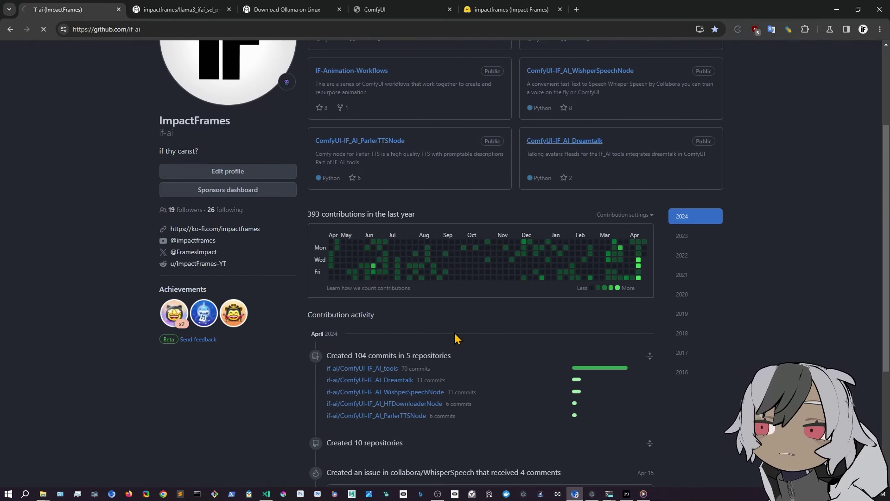
{"action": "scroll", "coordinate": [459, 297], "scroll_direction": "down", "scroll_amount": 5}
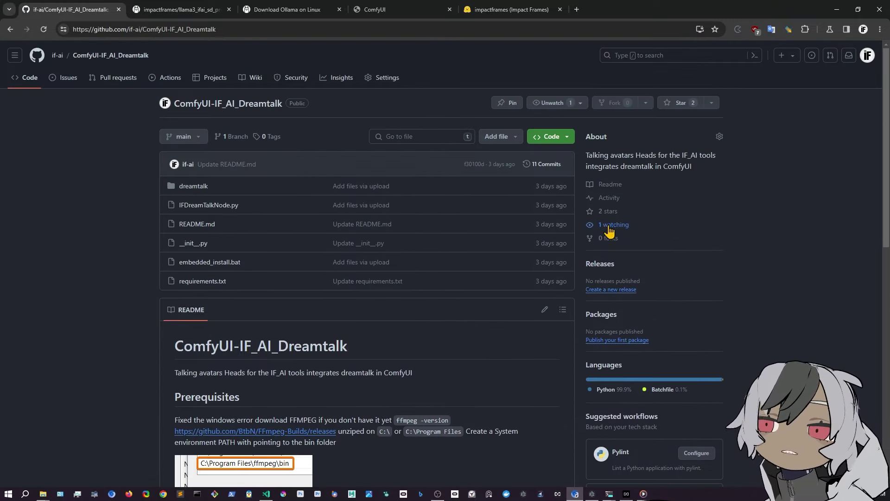
{"action": "scroll", "coordinate": [671, 258], "scroll_direction": "down", "scroll_amount": 9}
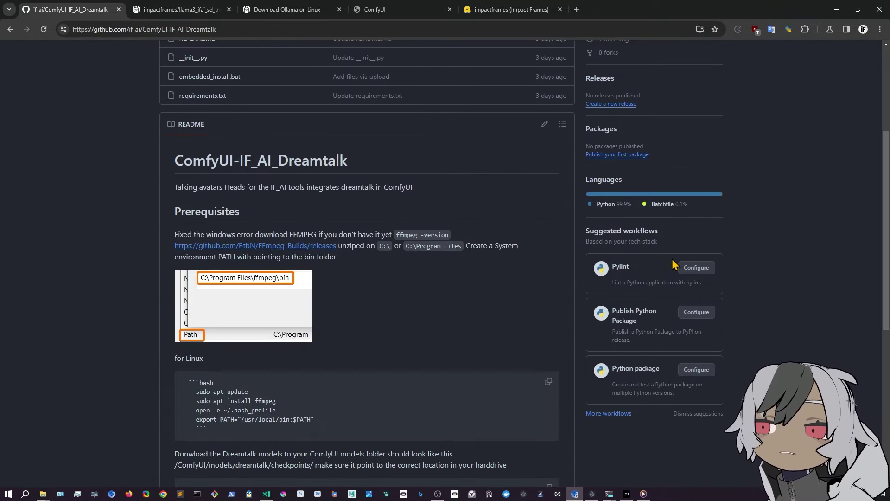
{"action": "scroll", "coordinate": [500, 276], "scroll_direction": "up", "scroll_amount": 2}
{"action": "scroll", "coordinate": [501, 276], "scroll_direction": "up", "scroll_amount": 3}
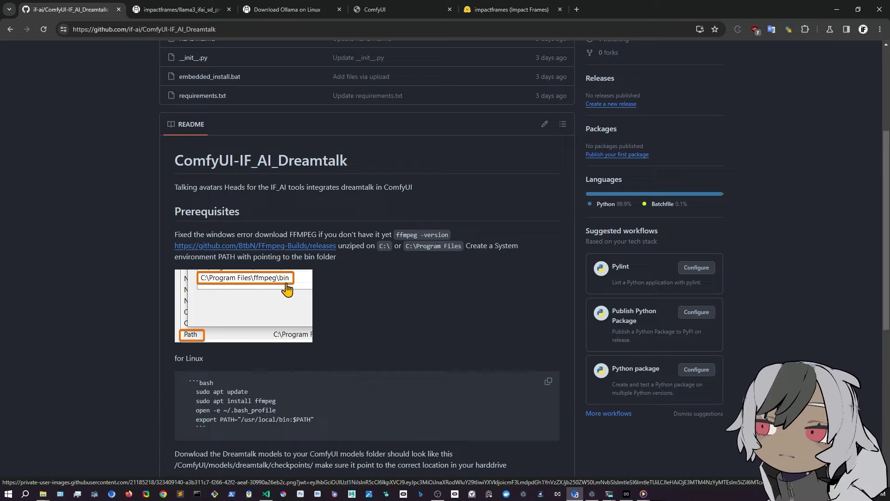
Read through the Dreamtalk README's FFmpeg prerequisites and wget checkpoint commands, selecting text along the way
{"action": "scroll", "coordinate": [390, 327], "scroll_direction": "down", "scroll_amount": 1}
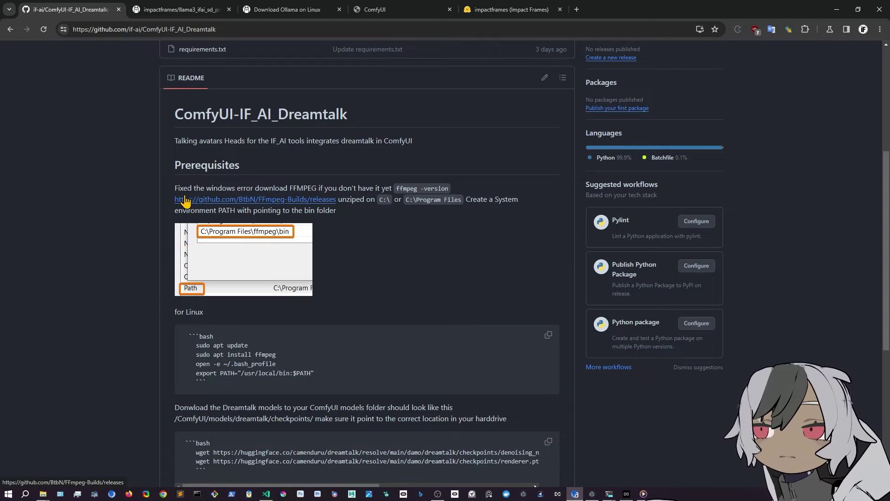
{"action": "scroll", "coordinate": [339, 219], "scroll_direction": "down", "scroll_amount": 3}
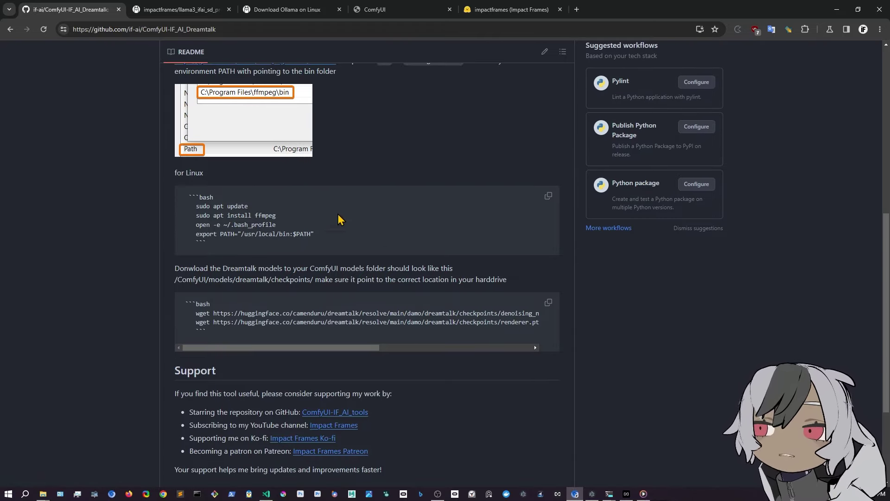
{"action": "scroll", "coordinate": [260, 234], "scroll_direction": "down", "scroll_amount": 3}
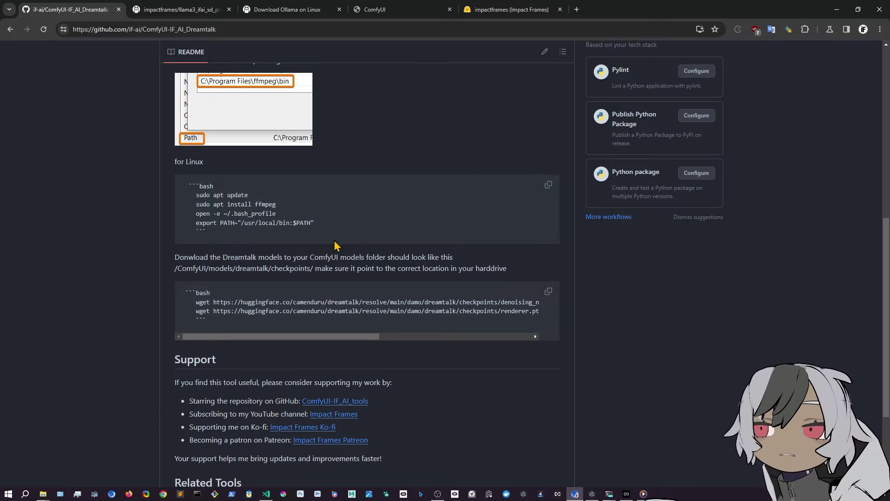
{"action": "scroll", "coordinate": [204, 227], "scroll_direction": "up", "scroll_amount": 3}
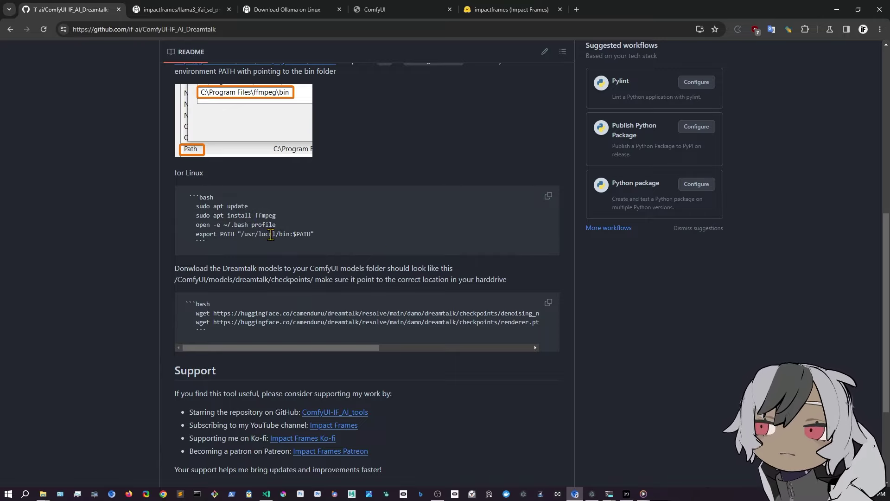
{"action": "scroll", "coordinate": [334, 322], "scroll_direction": "down", "scroll_amount": 2}
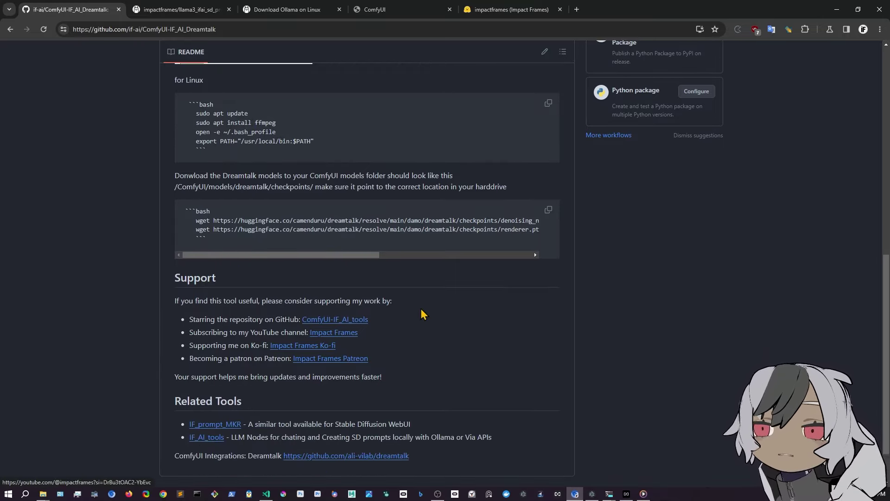
{"action": "left_click_drag", "start_coordinate": [333, 255], "coordinate": [497, 261]}
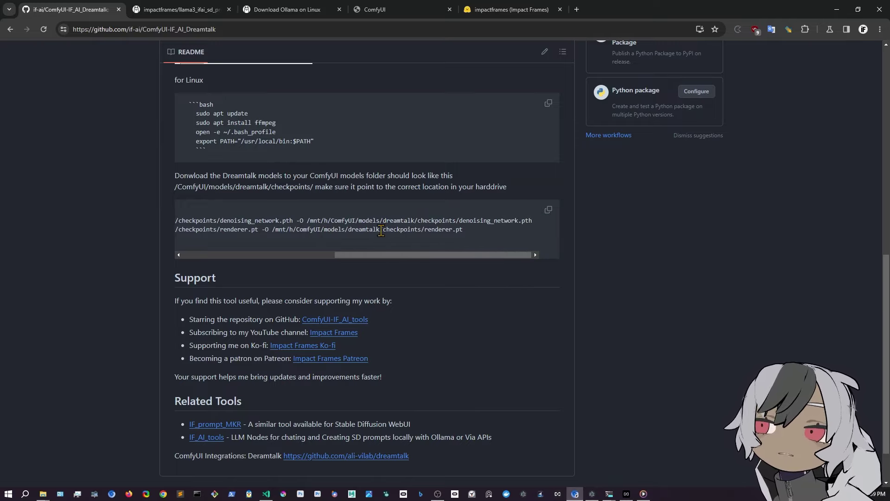
{"action": "left_click_drag", "start_coordinate": [485, 257], "coordinate": [389, 298]}
{"action": "scroll", "coordinate": [429, 304], "scroll_direction": "up", "scroll_amount": 12}
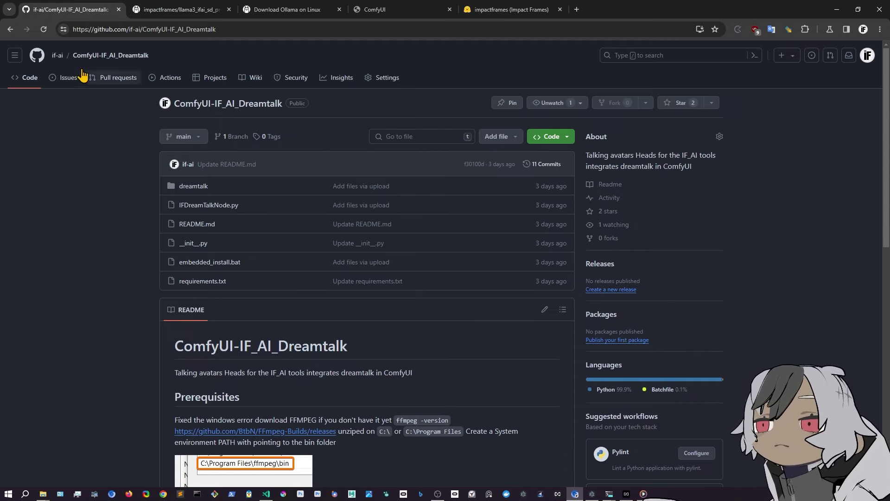
Return to the owner's profile, open ComfyUI-IF_AI_ParlerTTSNode, and copy its HTTPS clone URL
{"action": "left_click", "coordinate": [57, 55]}
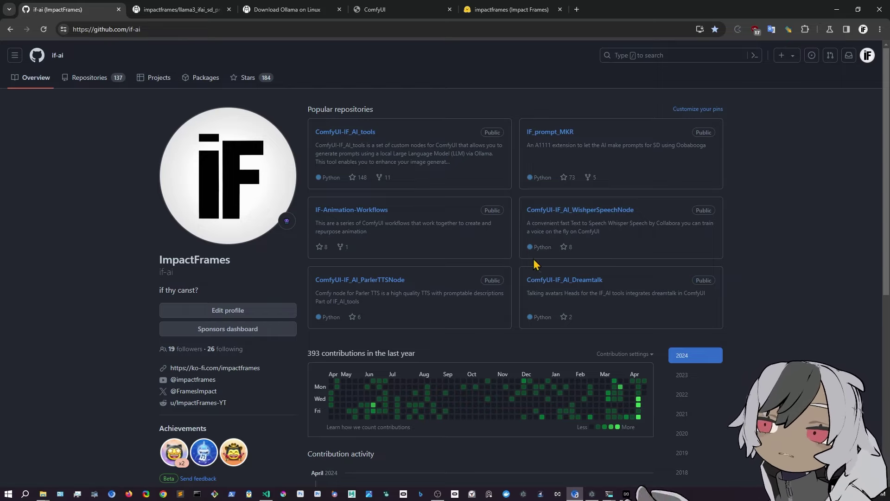
{"action": "left_click", "coordinate": [369, 281]}
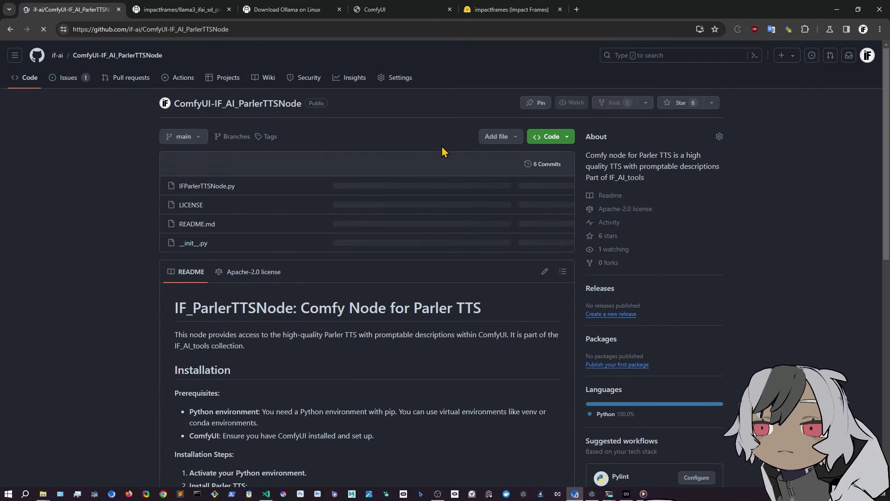
{"action": "left_click", "coordinate": [560, 137]}
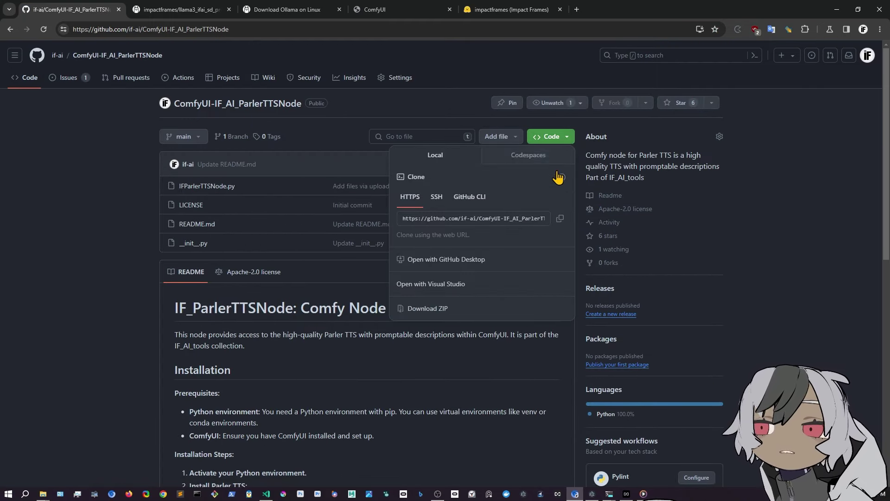
{"action": "left_click", "coordinate": [560, 218]}
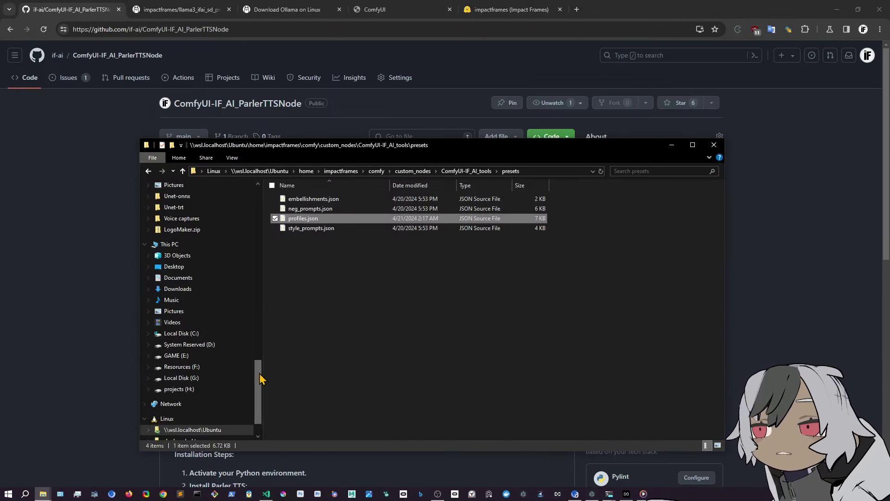
Open ComfyUI_windows_portable\ComfyUI\custom_nodes in File Explorer, then view ParlerTTSNode's installation steps
{"action": "left_click_drag", "start_coordinate": [258, 382], "coordinate": [258, 211]}
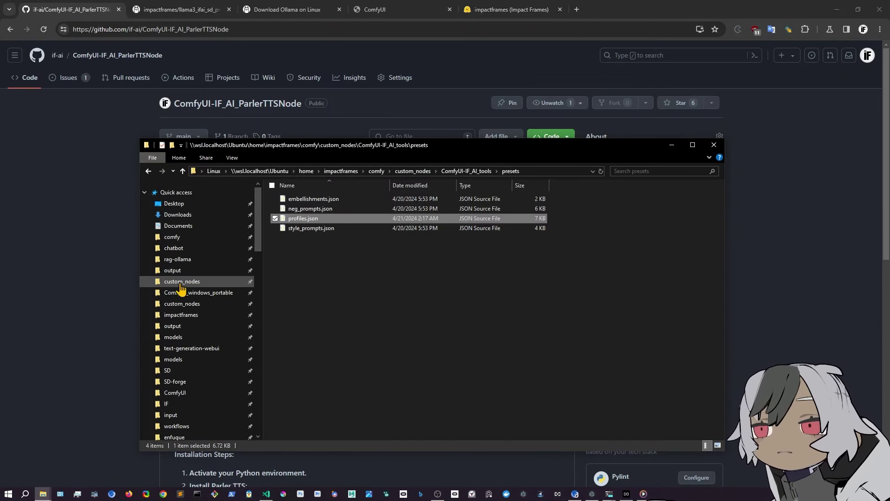
{"action": "left_click", "coordinate": [195, 292]}
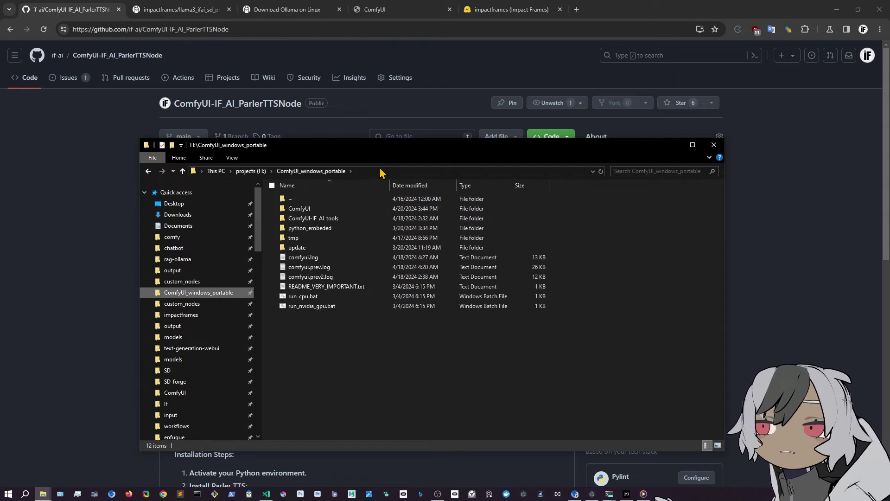
{"action": "double_click", "coordinate": [302, 209]}
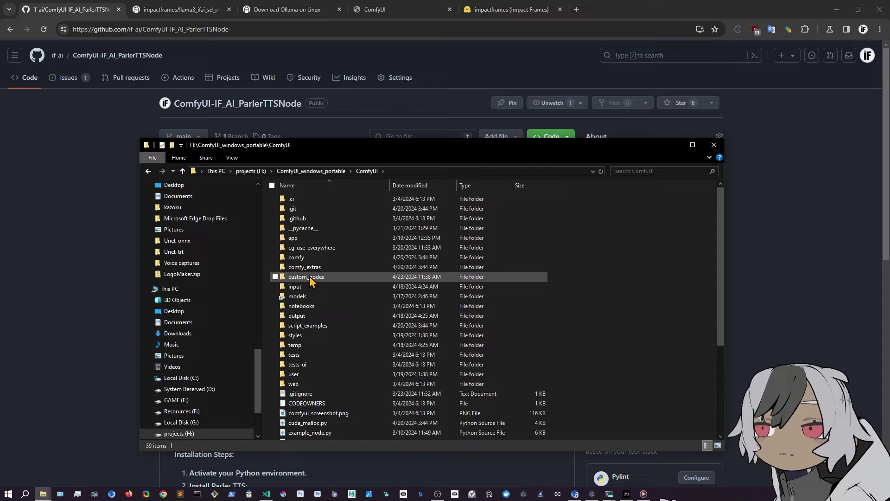
{"action": "double_click", "coordinate": [311, 277]}
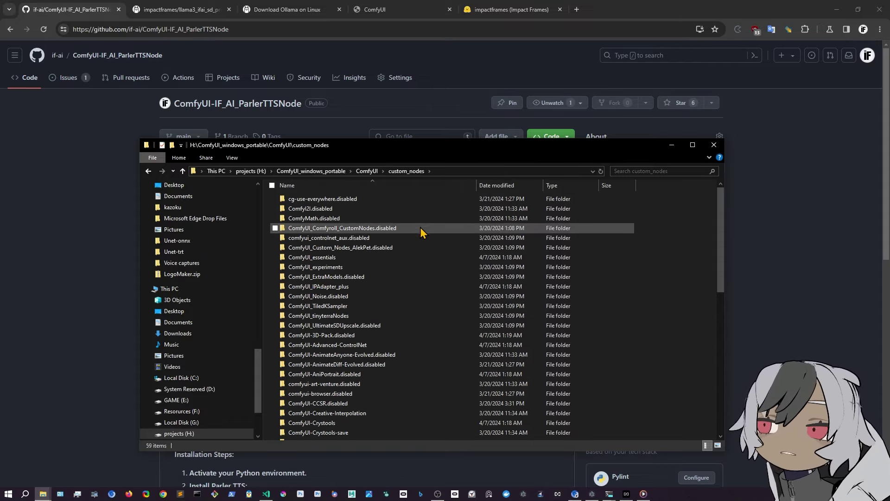
{"action": "right_click", "coordinate": [271, 238]}
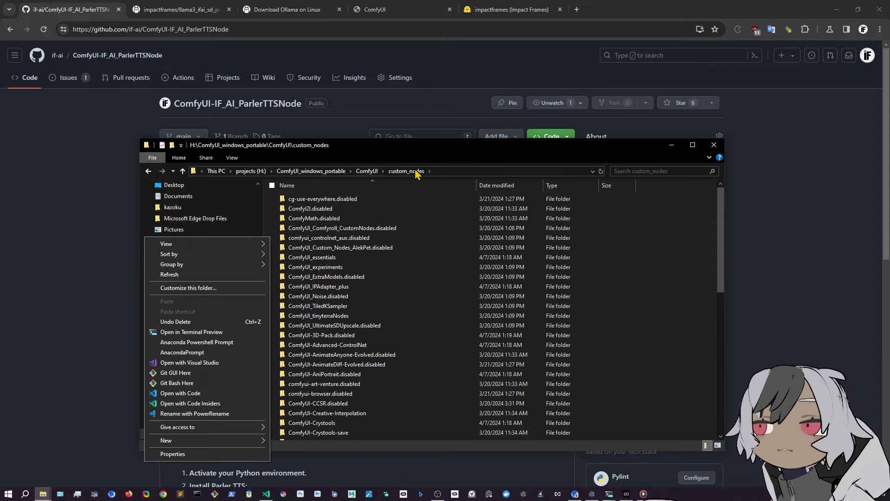
{"action": "left_click", "coordinate": [64, 369]}
{"action": "scroll", "coordinate": [342, 364], "scroll_direction": "down", "scroll_amount": 8}
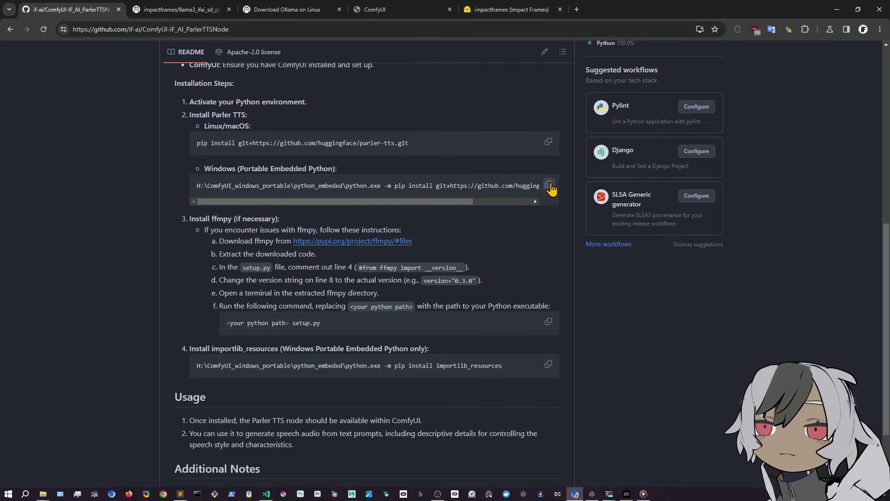
Copy the Windows portable-Python pip command for Parler TTS and switch to the ParlerTTSNode folder
{"action": "left_click_drag", "start_coordinate": [430, 202], "coordinate": [343, 204]}
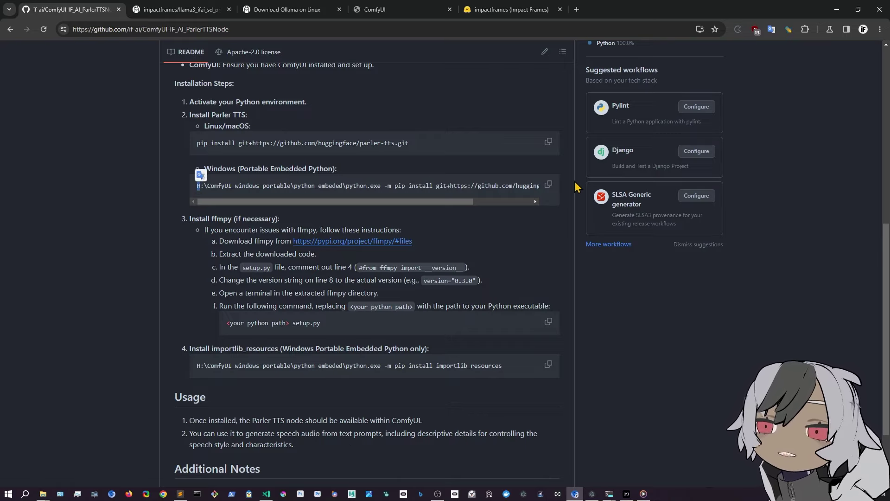
{"action": "left_click", "coordinate": [548, 184]}
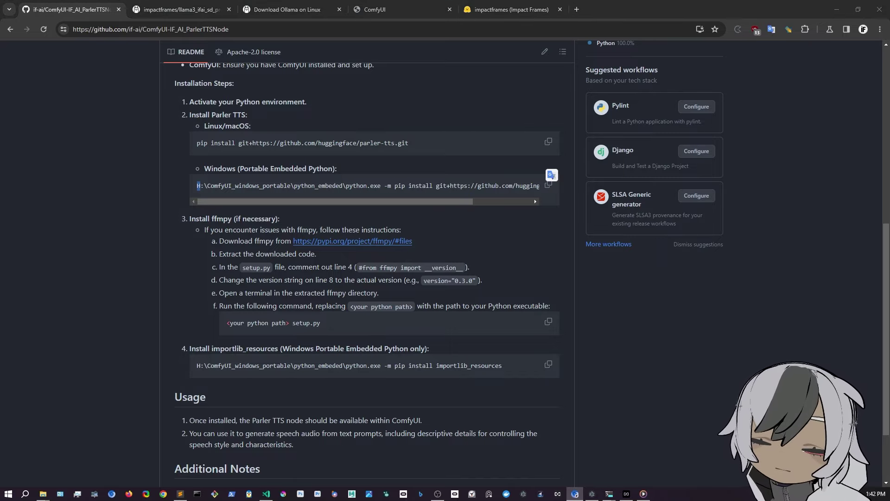
{"action": "key", "text": "alt+Tab"}
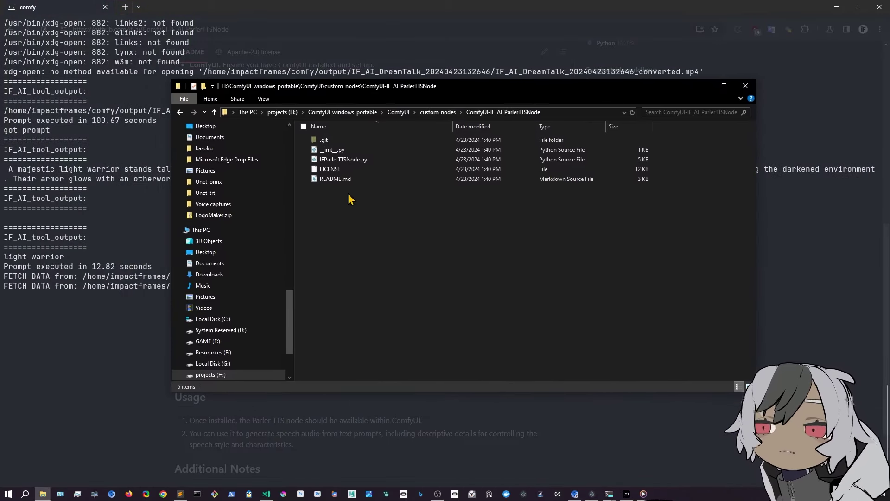
From a cmd prompt in the ParlerTTSNode folder, run the embedded-Python pip install of parler-tts, then minimise it
{"action": "left_click", "coordinate": [564, 112]}
{"action": "type", "text": "cmd"}
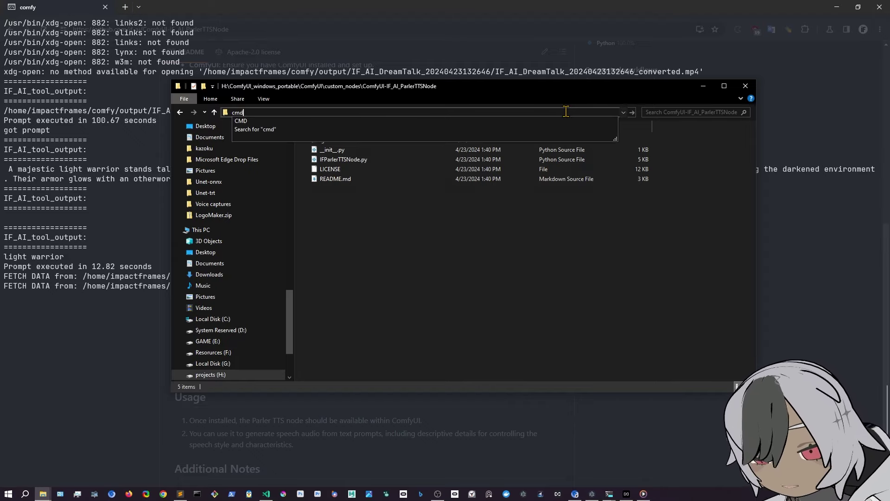
{"action": "key", "text": "Down"}
{"action": "key", "text": "Return"}
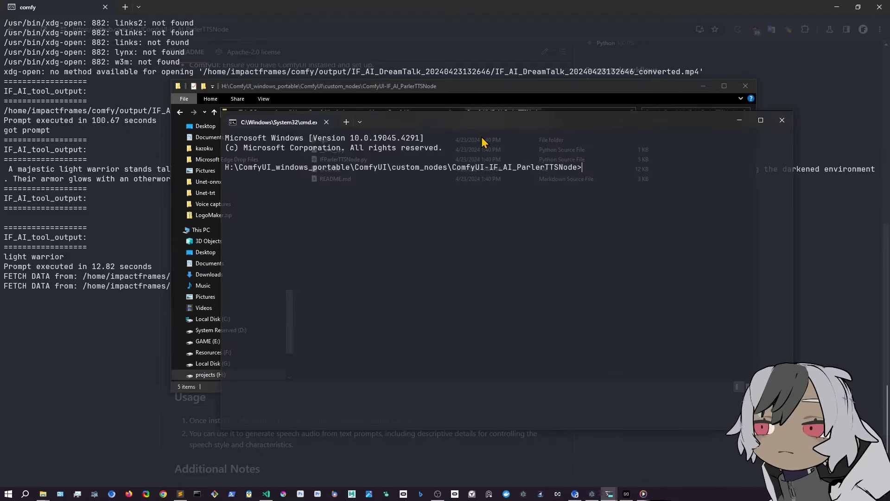
{"action": "key", "text": "ctrl+v"}
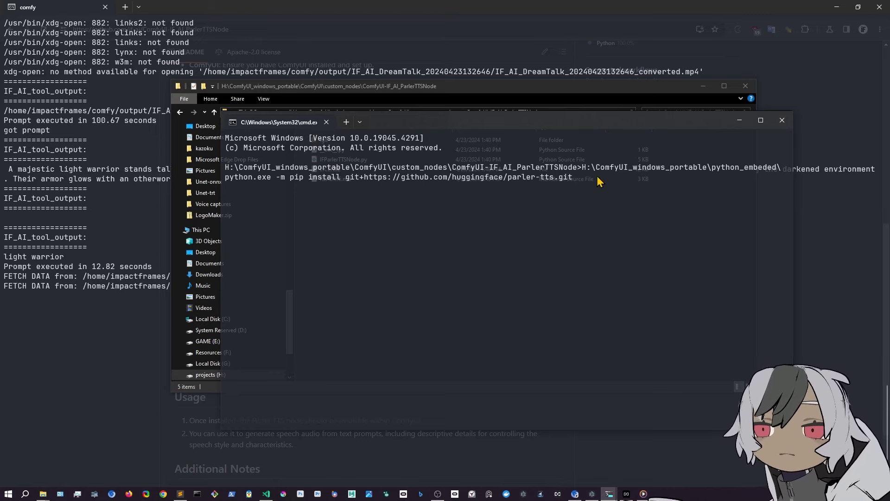
{"action": "key", "text": "Return"}
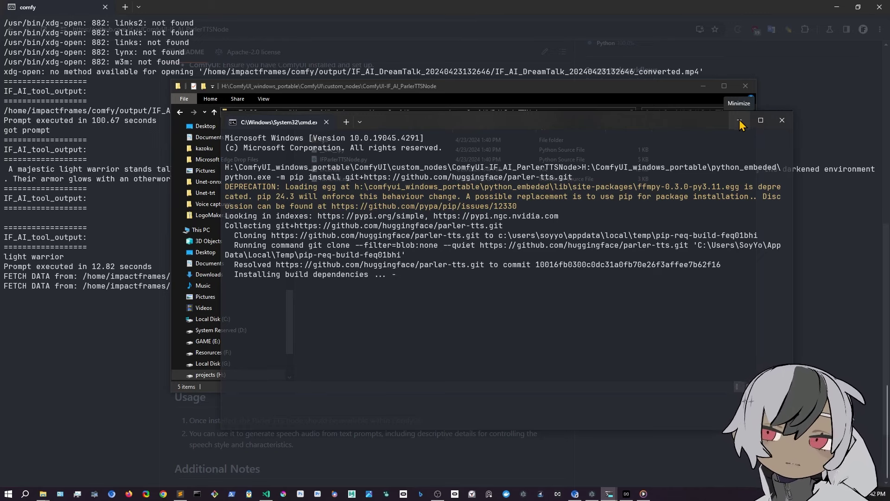
{"action": "left_click", "coordinate": [739, 119]}
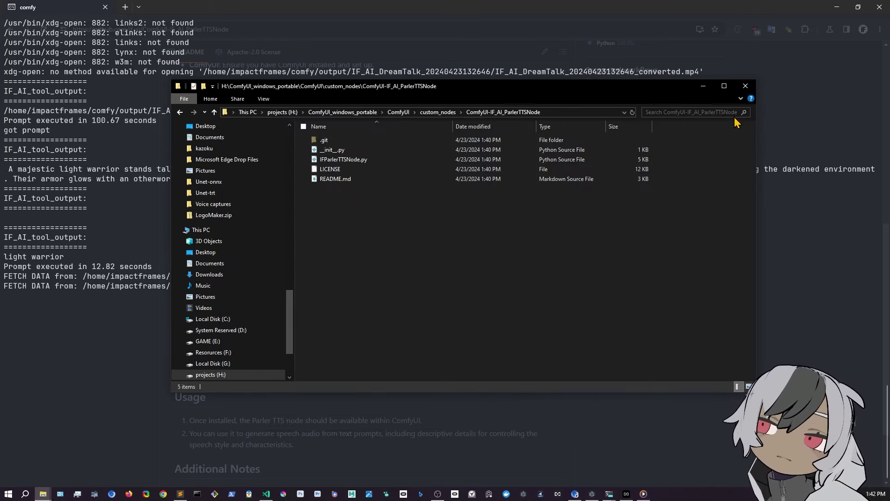
Hide File Explorer and the comfy terminal to bring the GitHub README back into view
{"action": "left_click", "coordinate": [703, 87]}
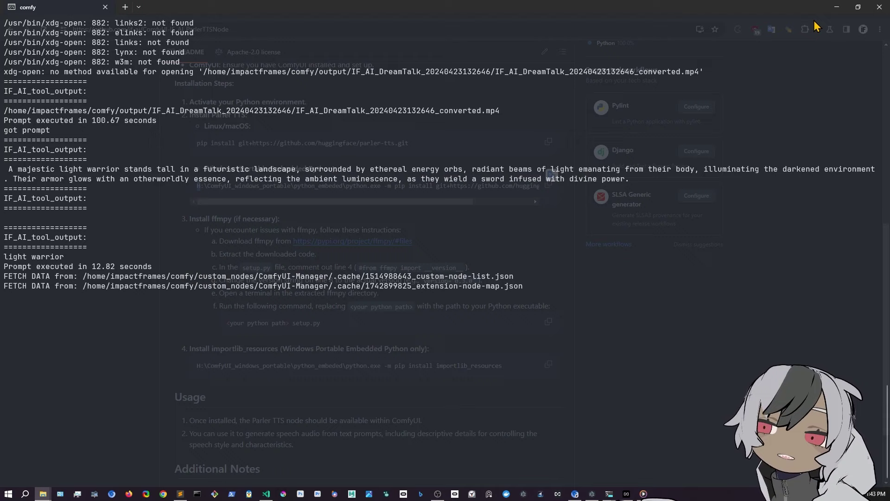
{"action": "left_click", "coordinate": [837, 7]}
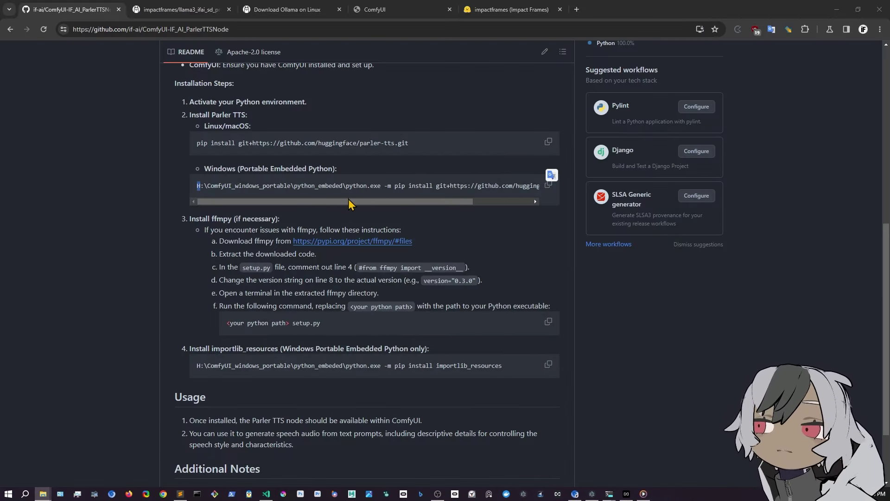
{"action": "left_click_drag", "start_coordinate": [400, 201], "coordinate": [459, 202]}
{"action": "scroll", "coordinate": [495, 269], "scroll_direction": "up", "scroll_amount": 8}
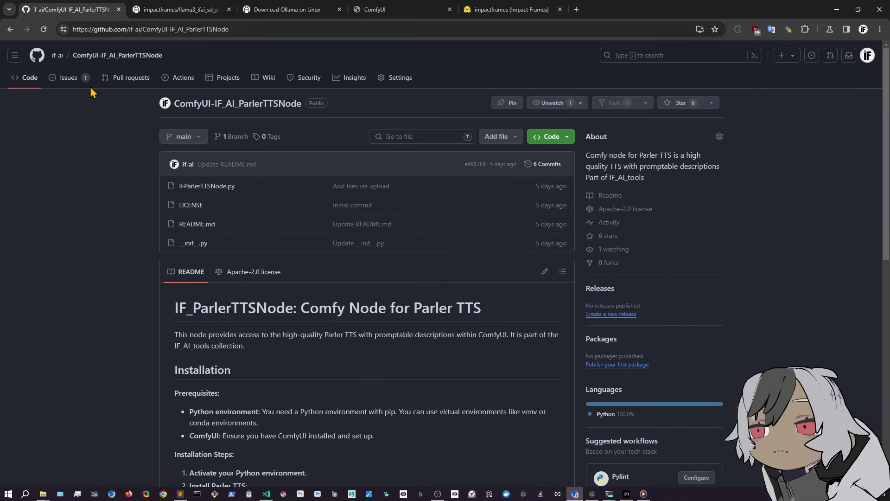
Open ComfyUI-IF_AI_WishperSpeechNode from the if-ai profile and skim its installation and dlib notes
{"action": "left_click", "coordinate": [58, 55]}
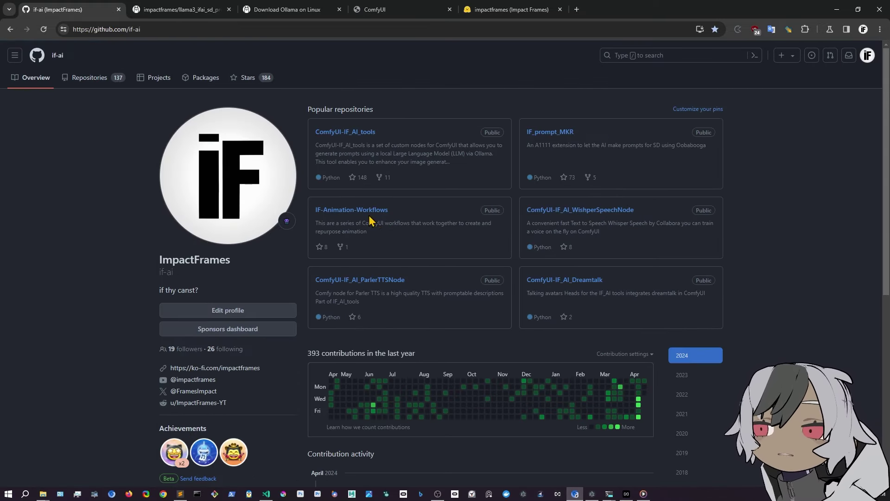
{"action": "left_click", "coordinate": [597, 214]}
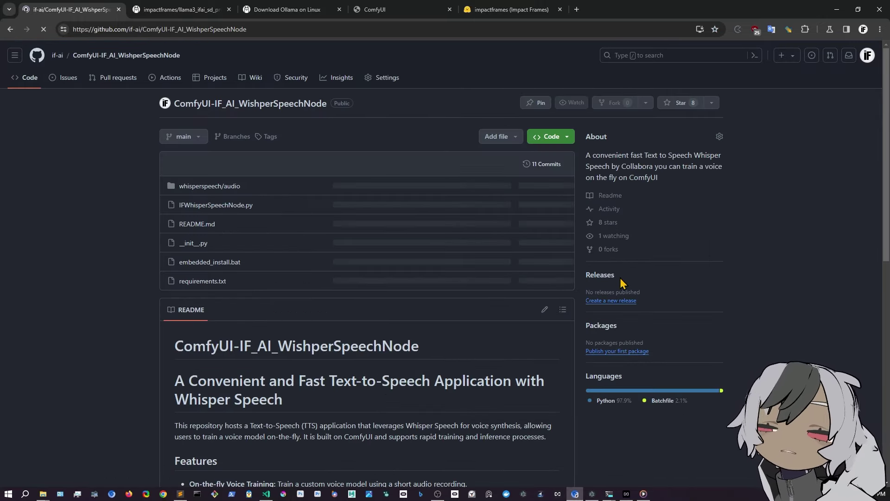
{"action": "scroll", "coordinate": [455, 341], "scroll_direction": "down", "scroll_amount": 5}
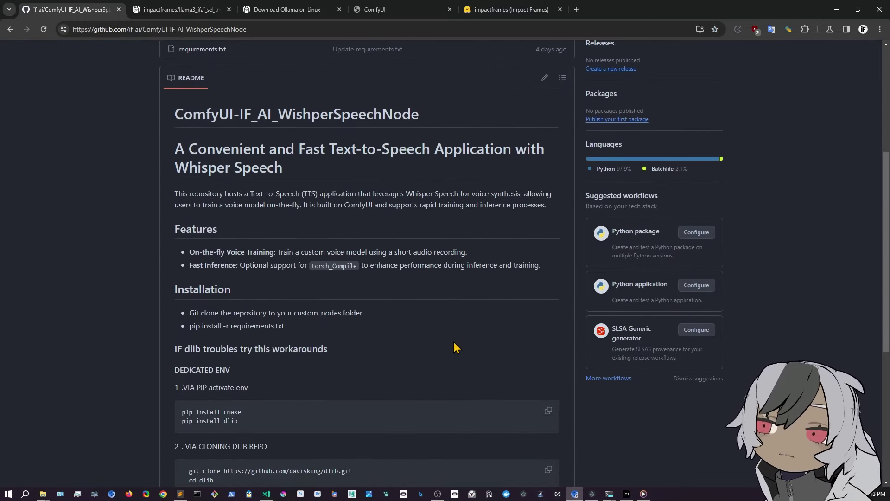
{"action": "scroll", "coordinate": [453, 341], "scroll_direction": "down", "scroll_amount": 5}
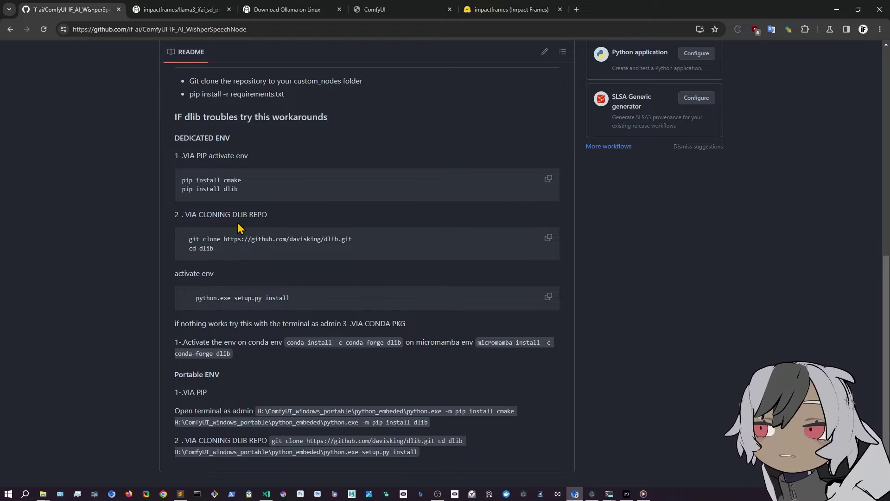
{"action": "scroll", "coordinate": [295, 360], "scroll_direction": "down", "scroll_amount": 1}
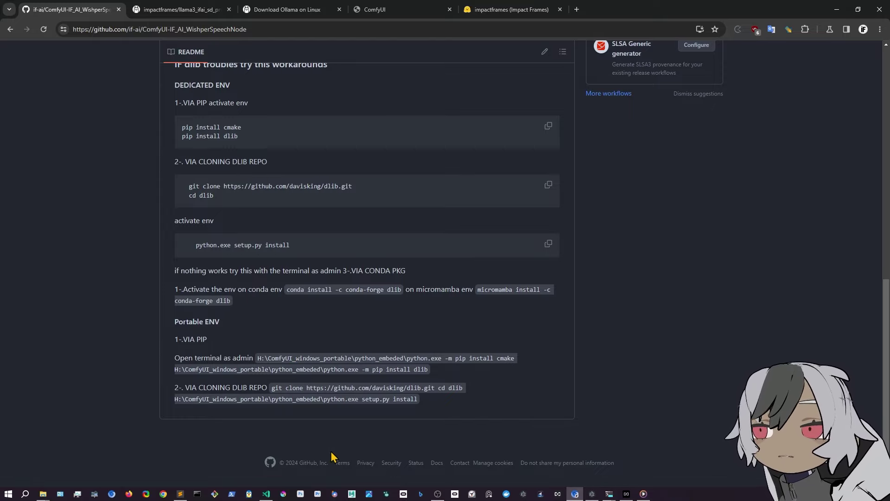
{"action": "scroll", "coordinate": [331, 457], "scroll_direction": "up", "scroll_amount": 10}
{"action": "scroll", "coordinate": [862, 92], "scroll_direction": "up", "scroll_amount": 5}
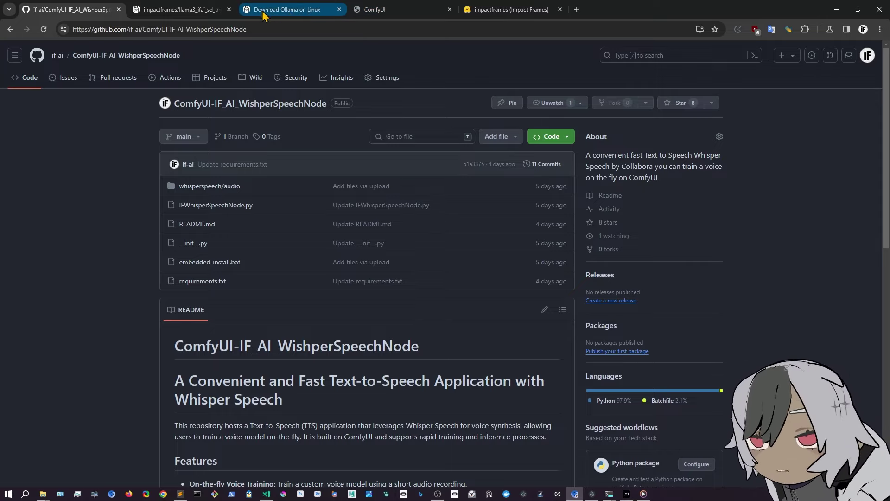
Return to the ComfyUI tab and frame the Prompt to Prompt nodes showing the light-warrior prompt
{"action": "left_click", "coordinate": [188, 9]}
{"action": "left_click", "coordinate": [306, 12]}
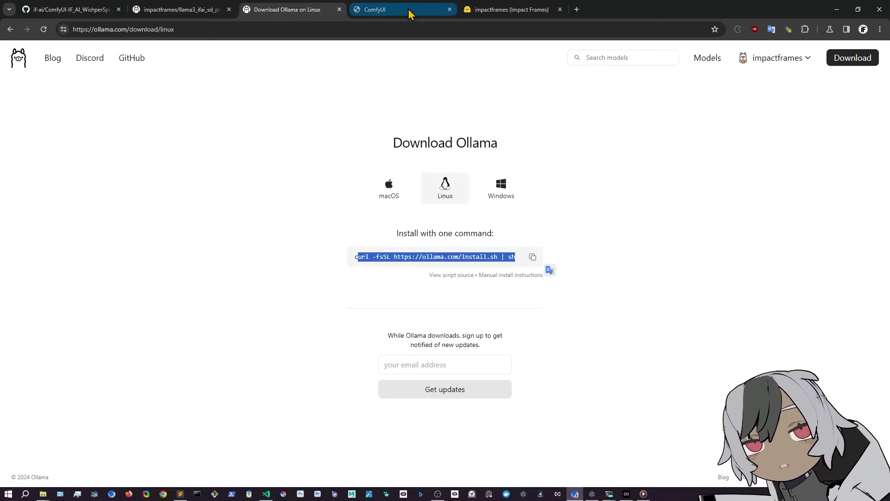
{"action": "left_click", "coordinate": [408, 11]}
{"action": "scroll", "coordinate": [512, 96], "scroll_direction": "down", "scroll_amount": 5}
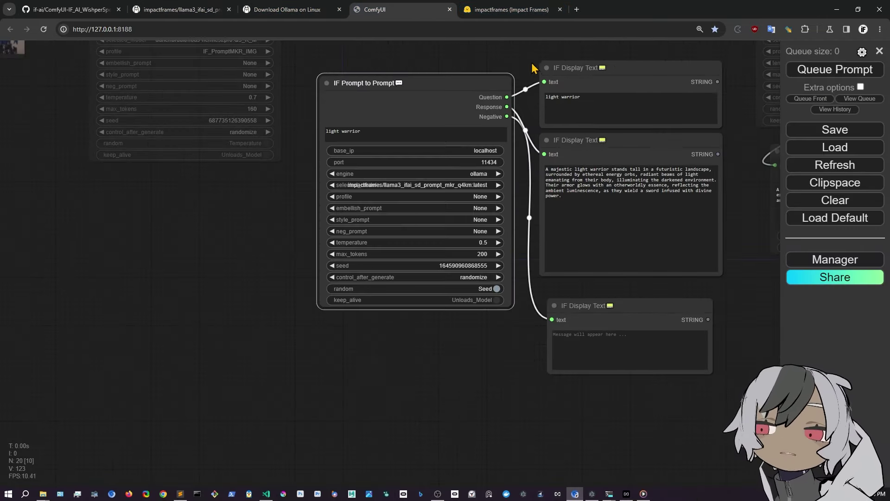
{"action": "left_click_drag", "start_coordinate": [415, 350], "coordinate": [311, 491]}
{"action": "scroll", "coordinate": [514, 226], "scroll_direction": "up", "scroll_amount": 5}
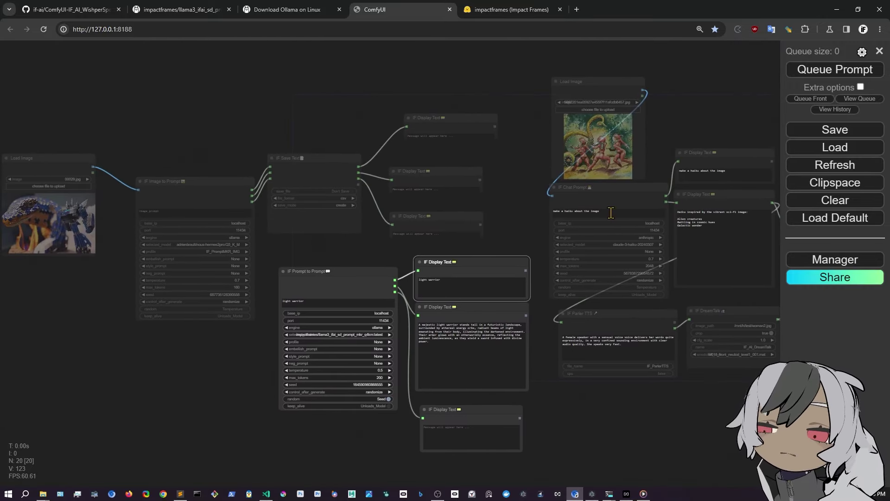
{"action": "scroll", "coordinate": [529, 224], "scroll_direction": "down", "scroll_amount": 3}
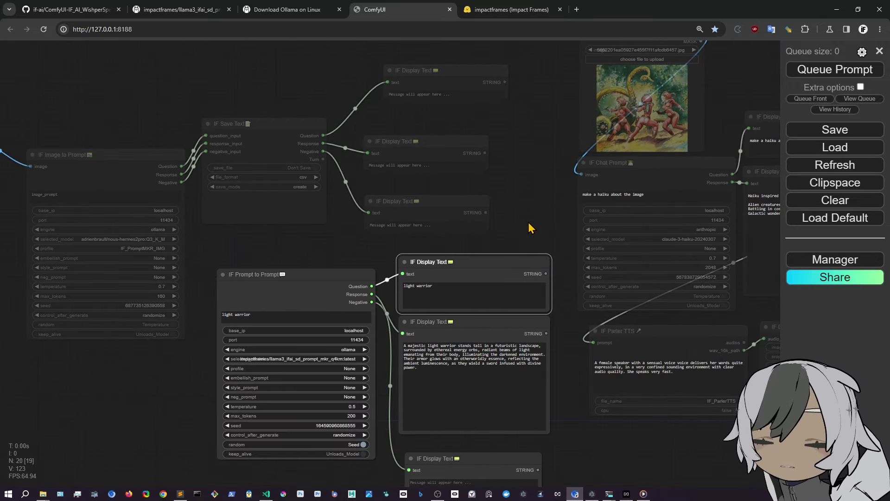